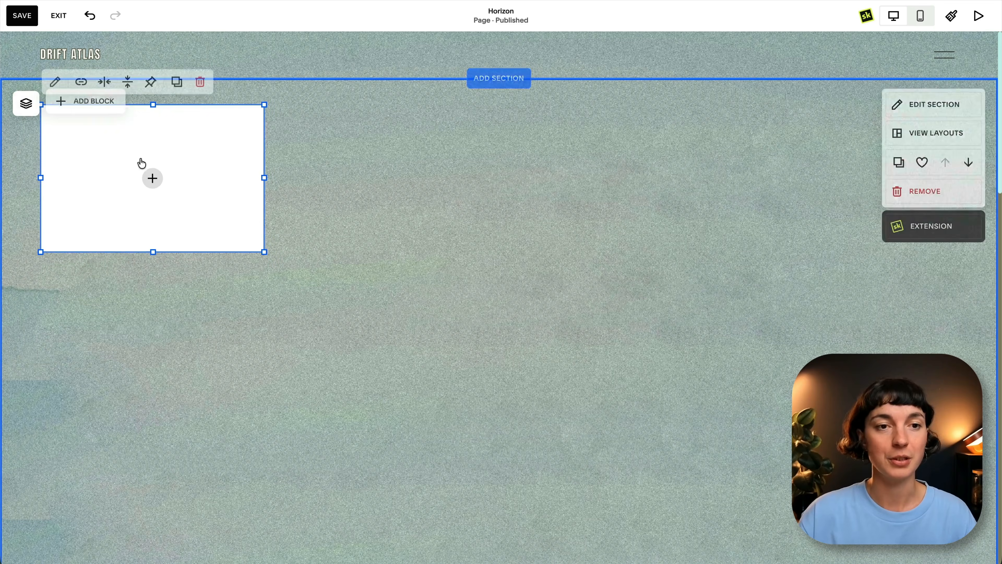
# - Fill the empty image block with Lake_midground.png from the image library
pyautogui.click(54, 84)
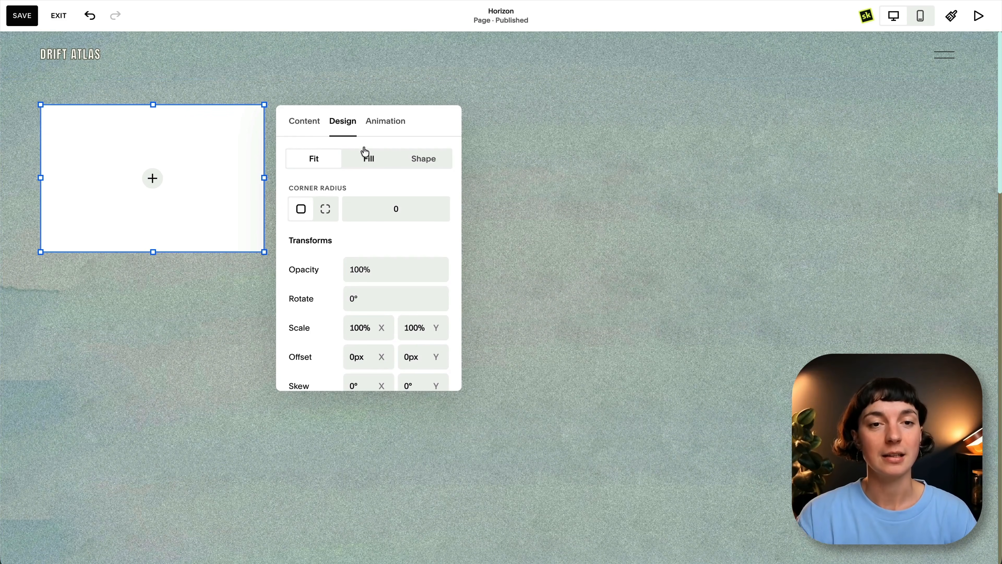
pyautogui.click(311, 126)
pyautogui.click(368, 173)
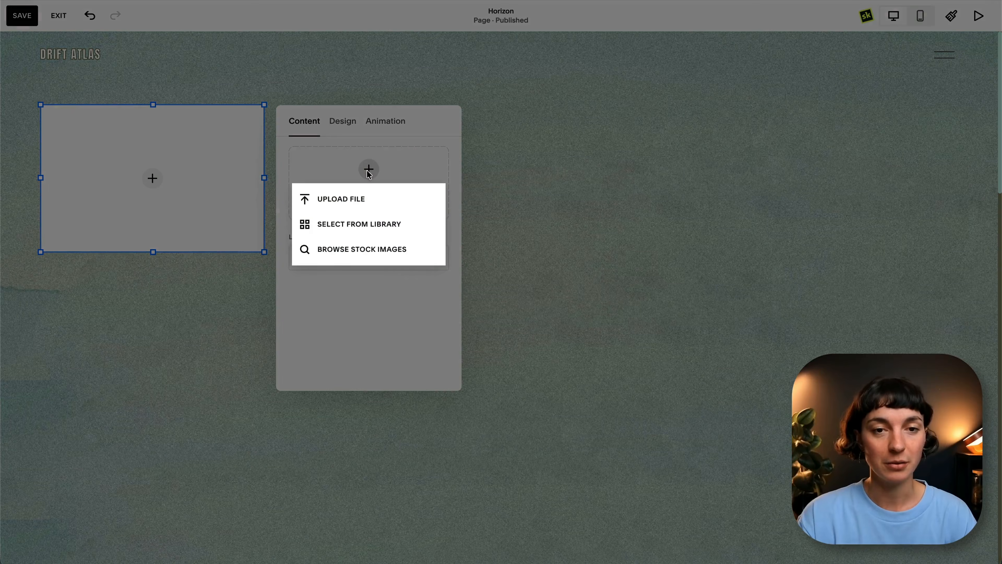
pyautogui.click(364, 222)
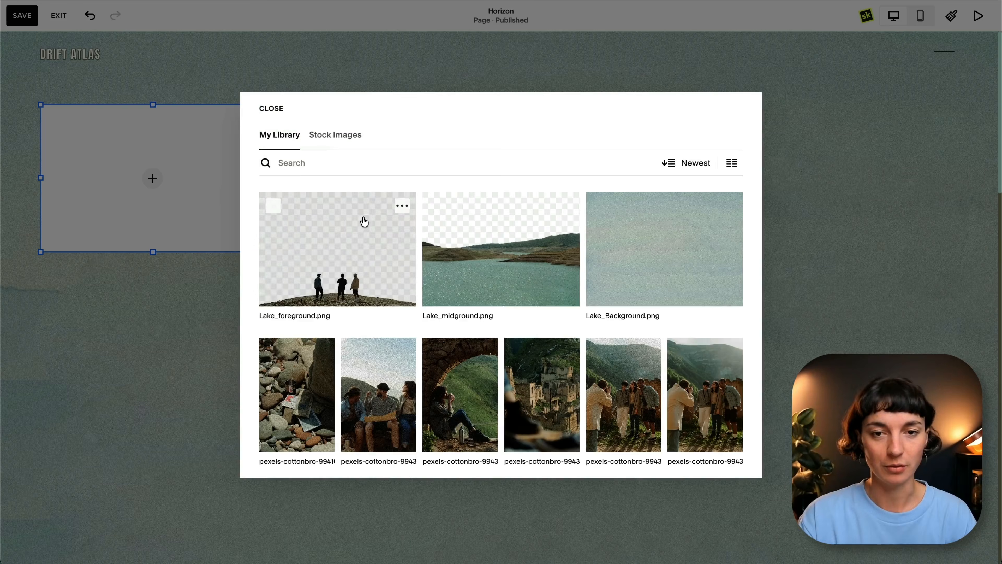
pyautogui.click(508, 239)
pyautogui.click(726, 459)
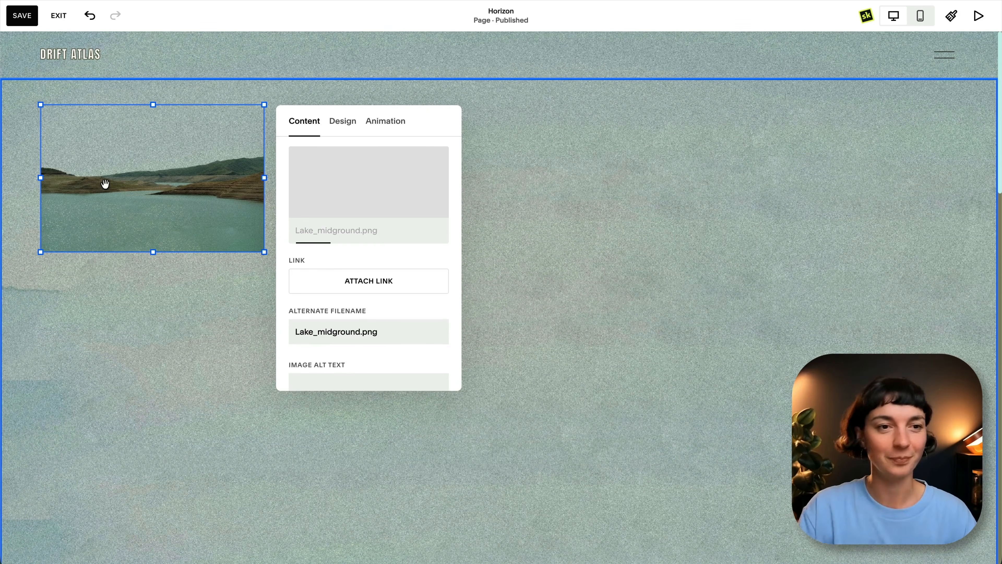
# - Stretch the midground lake image from the section's upper-left corner across the whole section and set it to Fill
pyautogui.moveTo(104, 191); pyautogui.dragTo(87, 173)
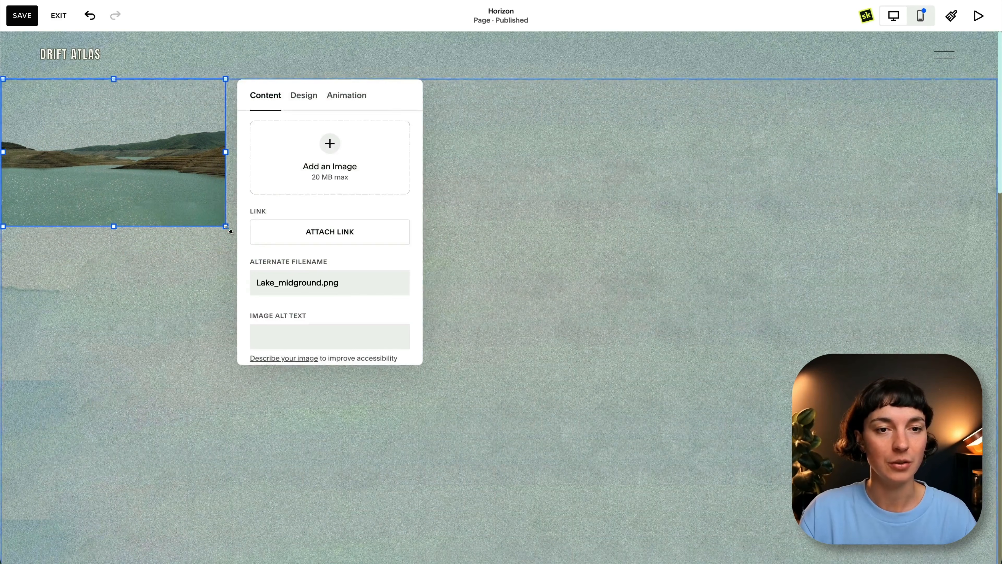
pyautogui.moveTo(226, 226); pyautogui.dragTo(988, 537)
pyautogui.scroll(-8, 989, 537)
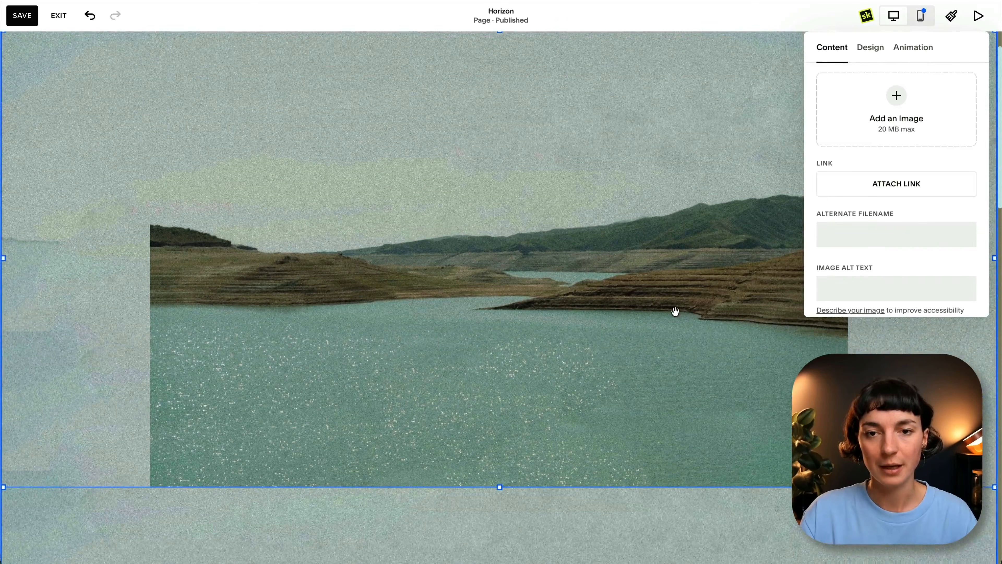
pyautogui.scroll(-2, 519, 456)
pyautogui.moveTo(497, 397); pyautogui.dragTo(515, 500)
pyautogui.scroll(2, 370, 393)
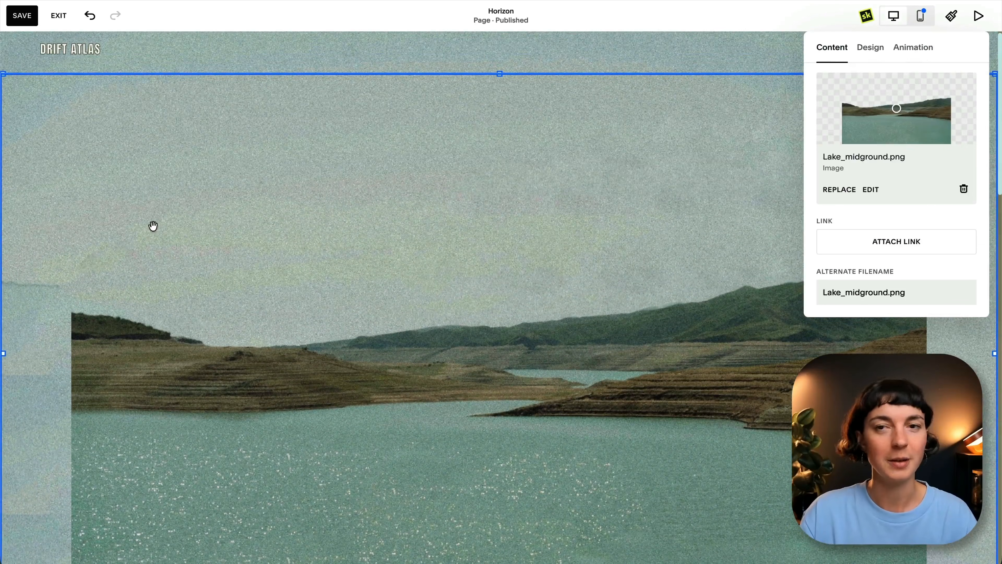
pyautogui.click(870, 46)
pyautogui.click(894, 84)
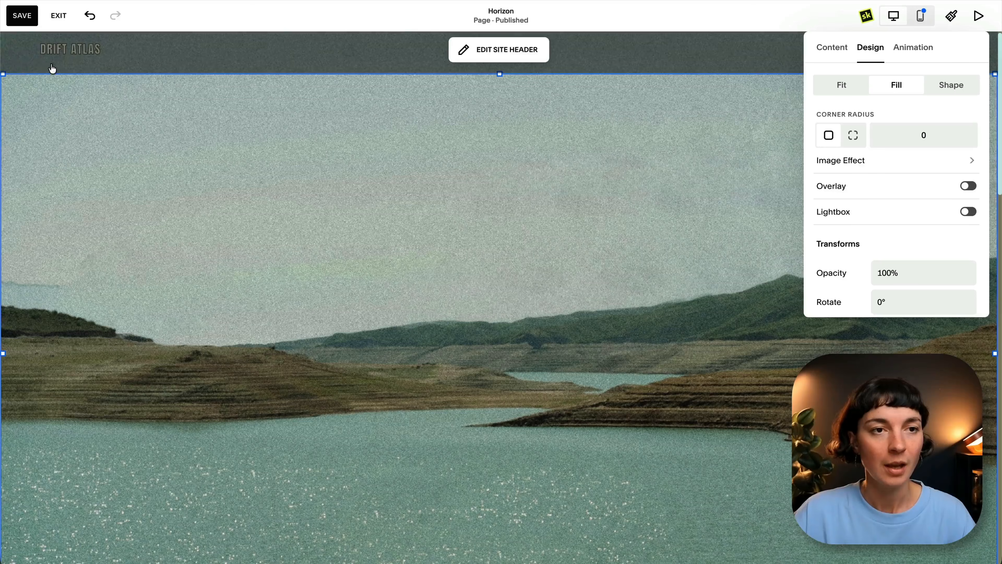
# - Add a second image block to the hero section containing Lake_foreground.png from the image library
pyautogui.scroll(-5, 81, 330)
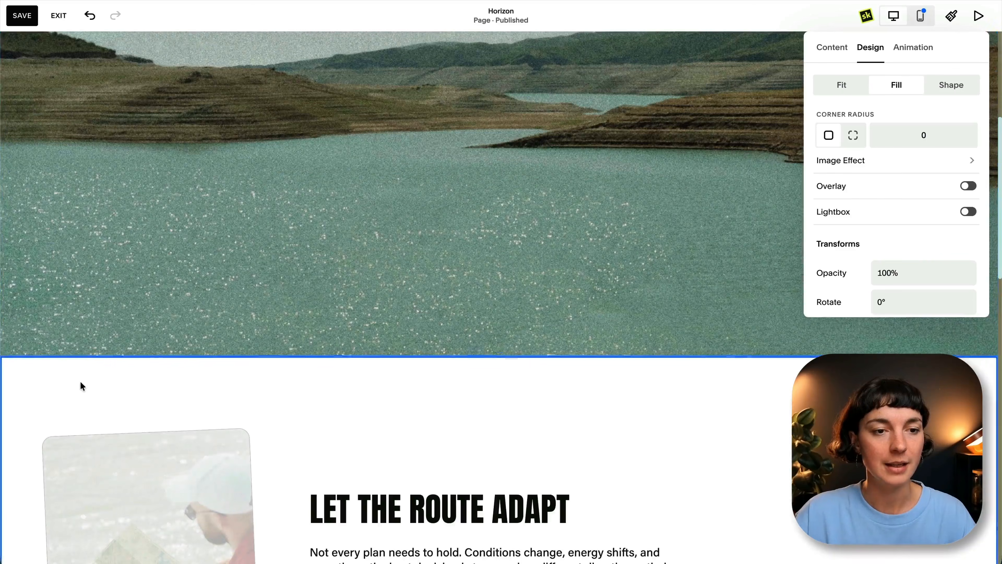
pyautogui.scroll(6, 81, 384)
pyautogui.click(78, 104)
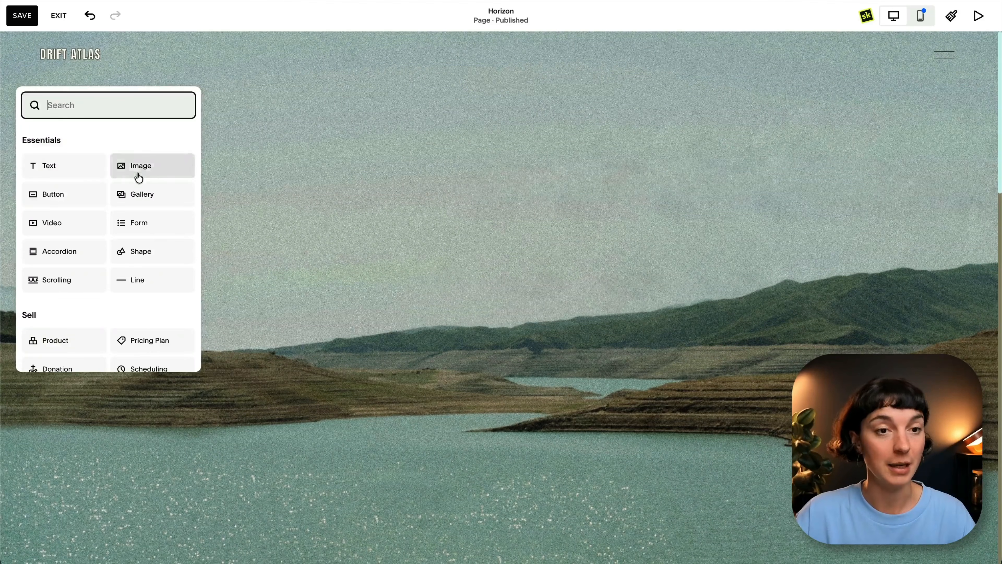
pyautogui.click(137, 171)
pyautogui.click(149, 179)
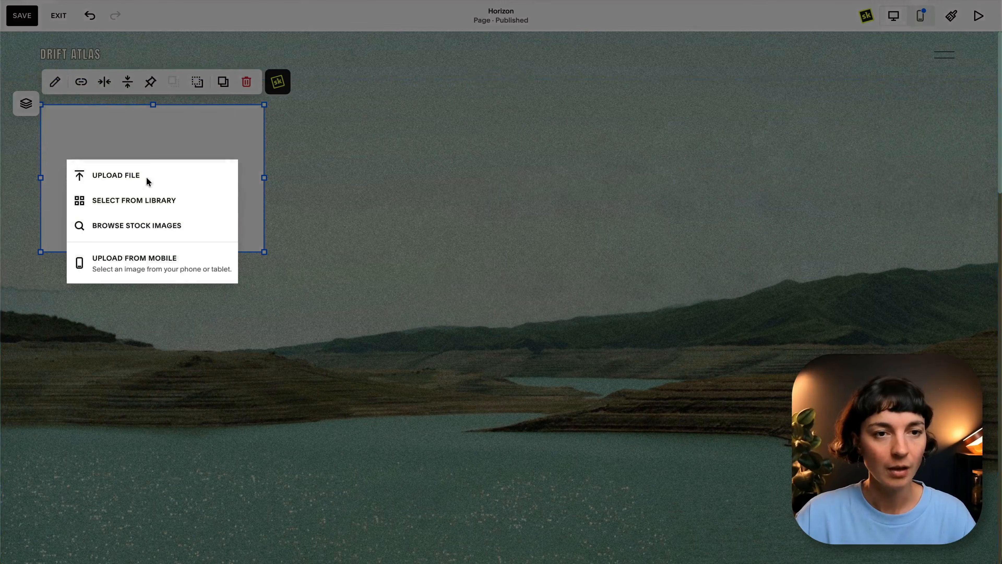
pyautogui.click(179, 200)
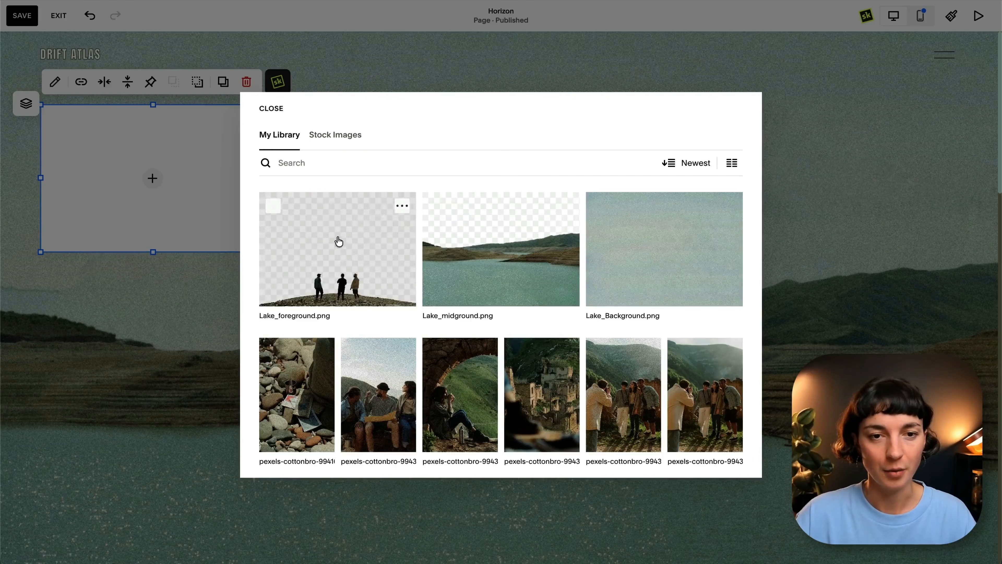
pyautogui.click(341, 259)
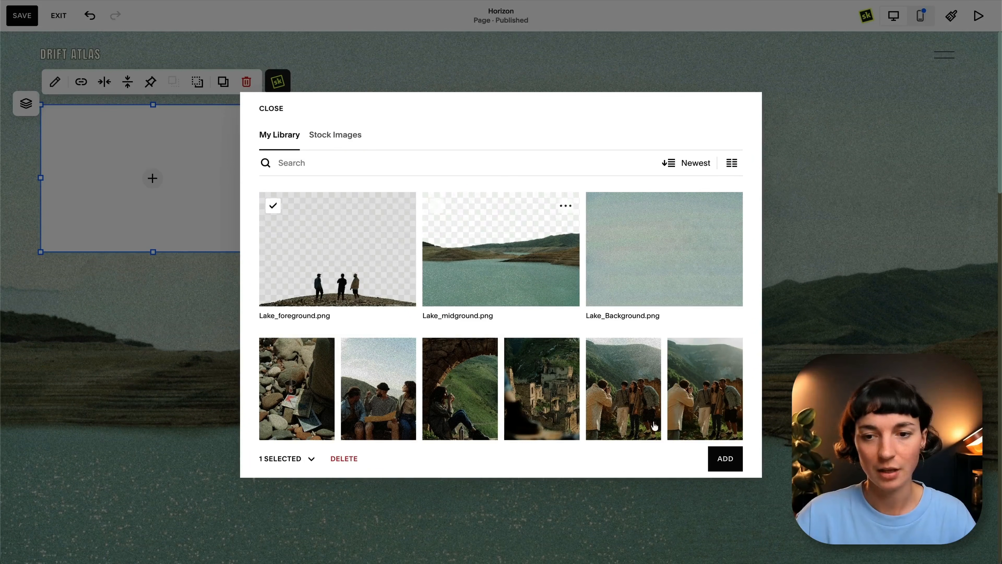
pyautogui.click(725, 459)
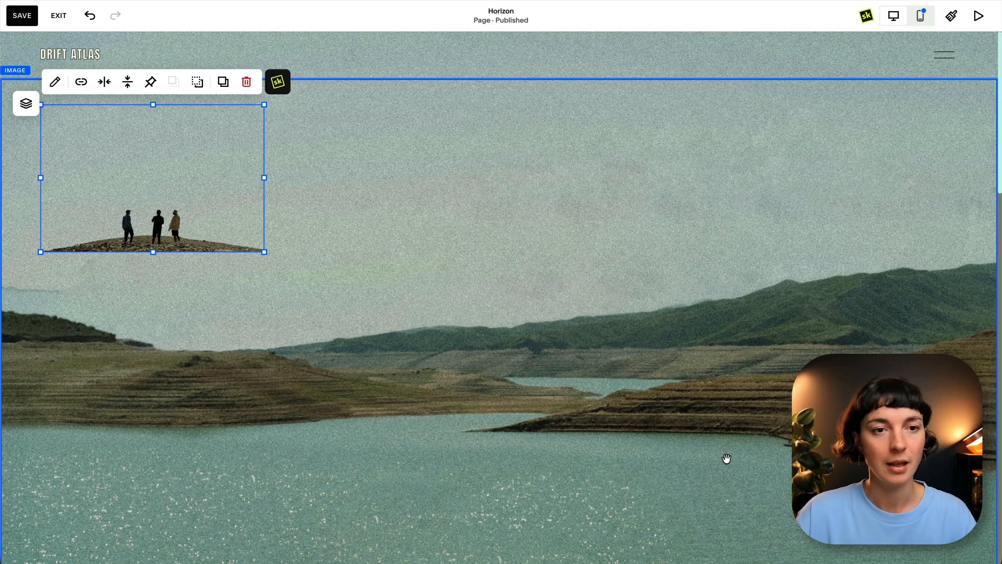
# - Move the foreground image to the section's upper-left corner and enlarge it to the section's full width and lower edge
pyautogui.moveTo(161, 168); pyautogui.dragTo(144, 152)
pyautogui.moveTo(226, 227); pyautogui.dragTo(988, 484)
pyautogui.scroll(-5, 518, 308)
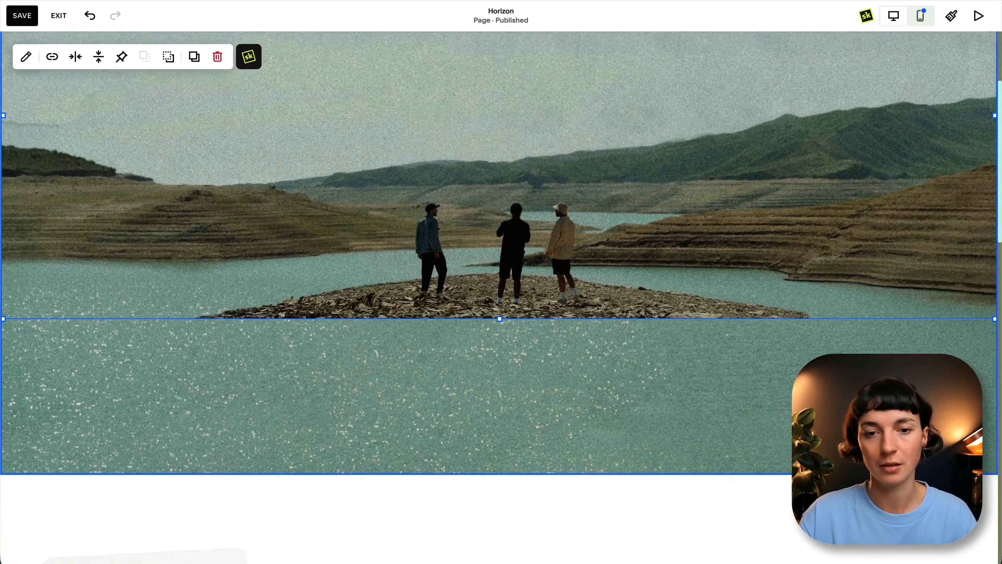
pyautogui.moveTo(499, 302); pyautogui.dragTo(500, 456)
# - Set the foreground image to Fill and move its focal point down to the image's lower edge
pyautogui.click(23, 63)
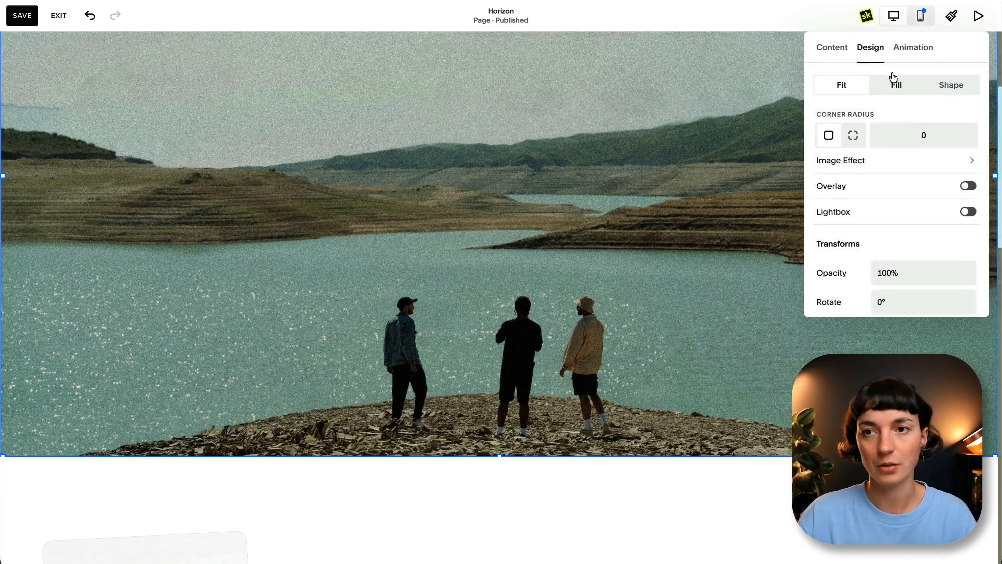
pyautogui.click(893, 84)
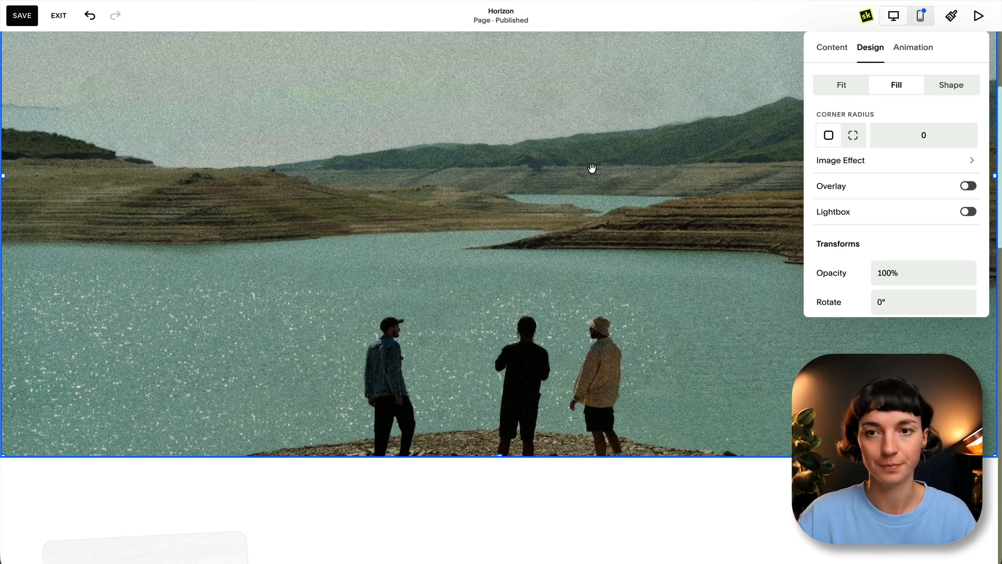
pyautogui.click(831, 48)
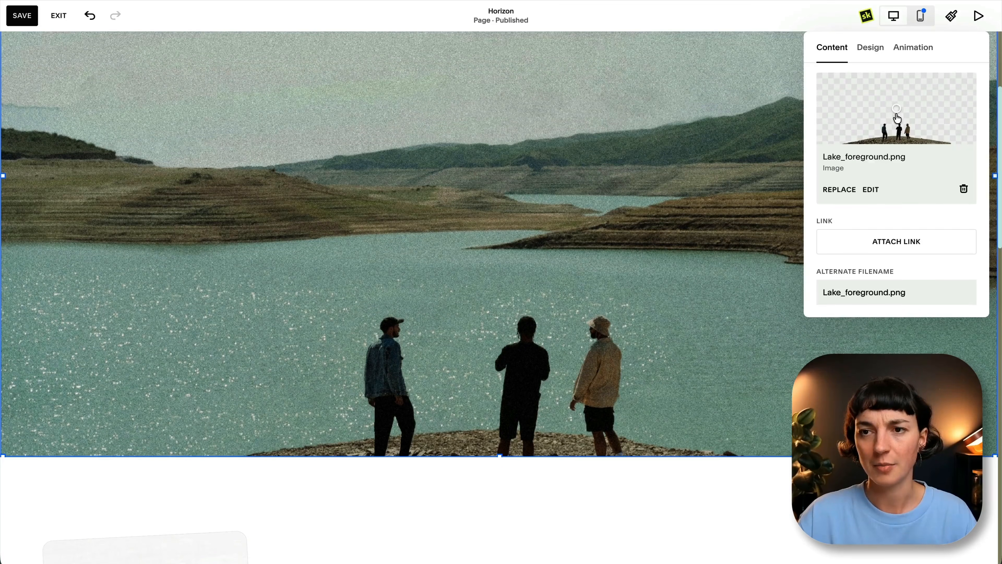
pyautogui.moveTo(897, 119); pyautogui.dragTo(898, 147)
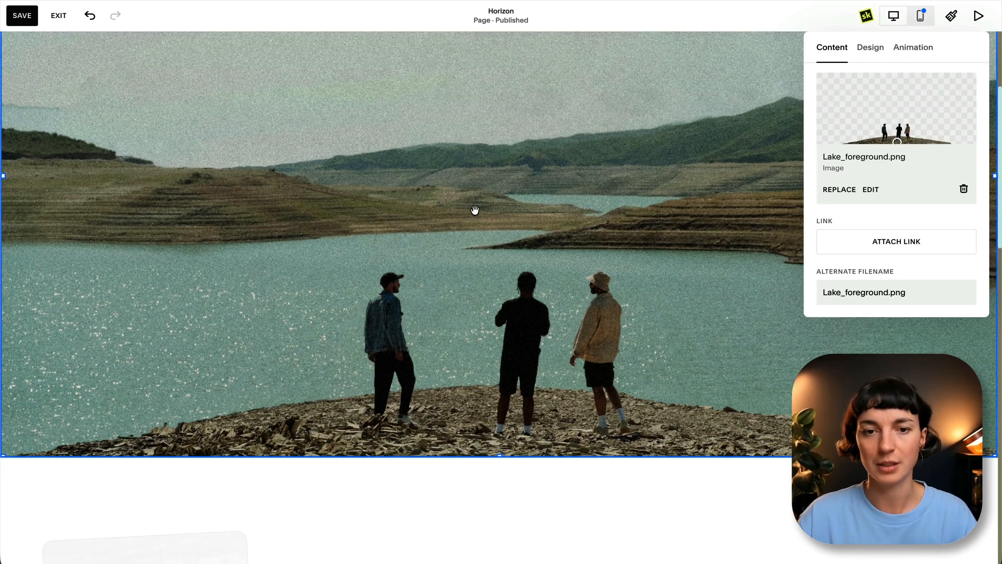
# - Switch to Canva to compare the original lake photo with its separated layers, and return to the page editor
pyautogui.scroll(3, 475, 211)
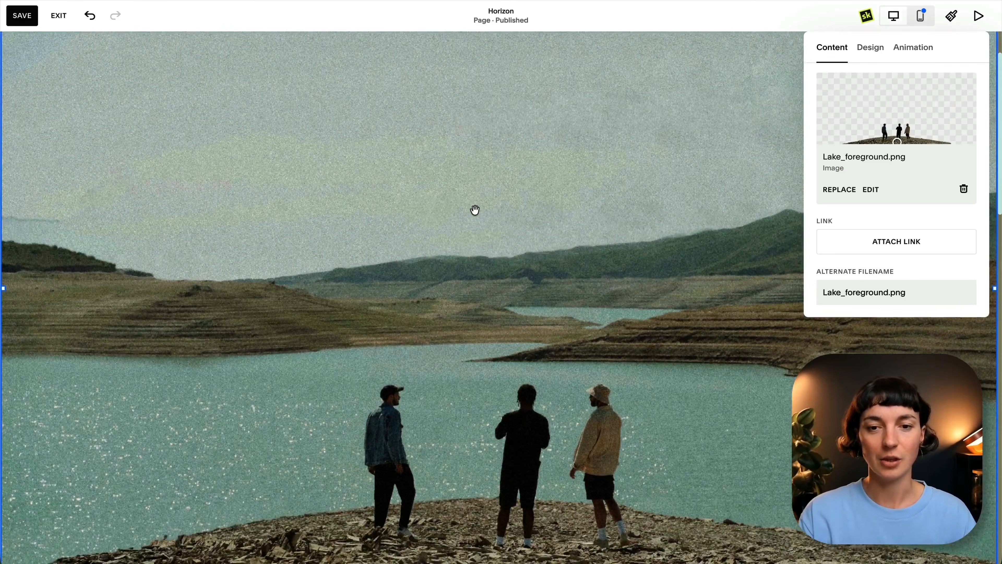
pyautogui.hotkey('ctrl', 'Right')
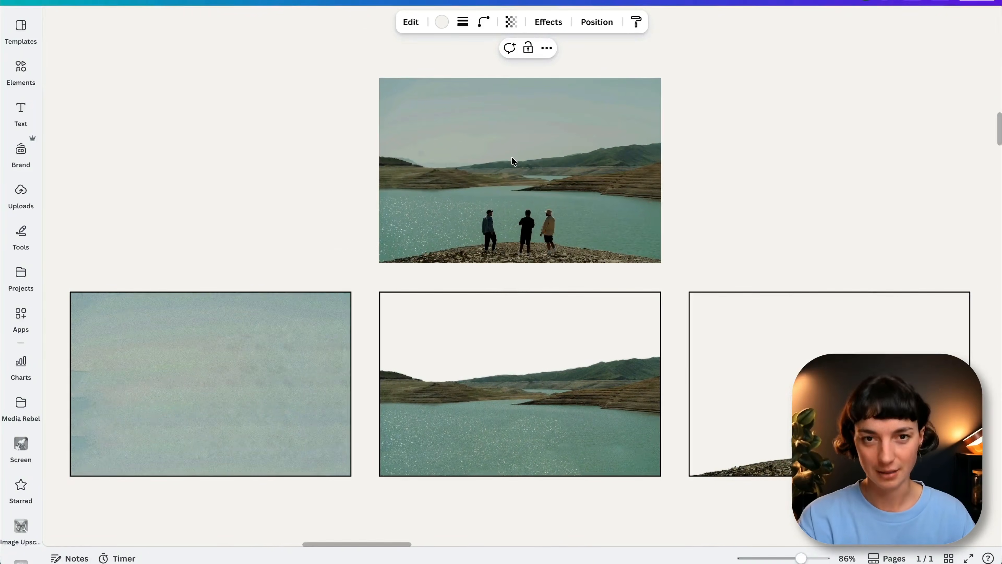
pyautogui.hotkey('ctrl', 'Left')
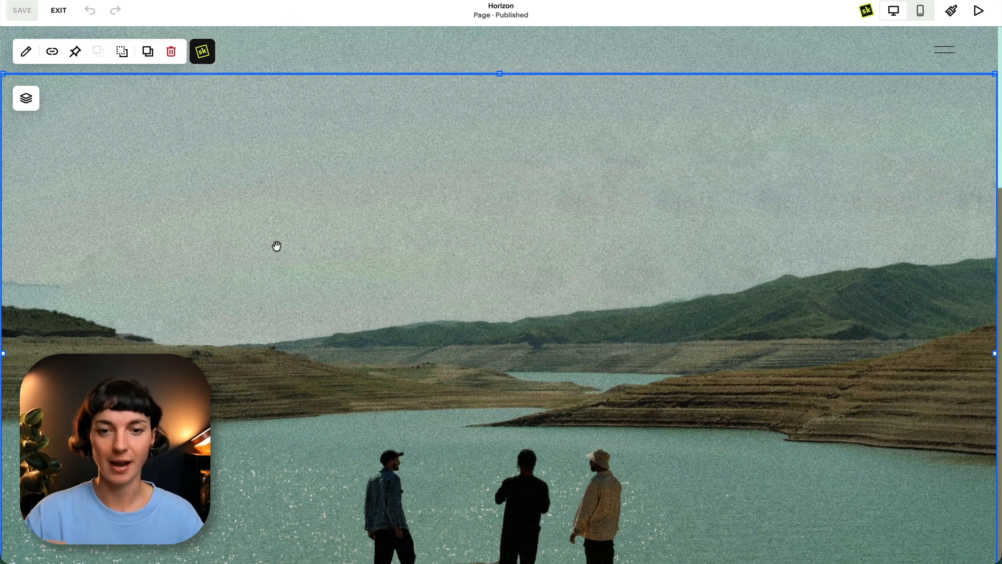
# - Open the foreground image's Scroll Effects in the extension and enable Custom Timeline
pyautogui.click(204, 54)
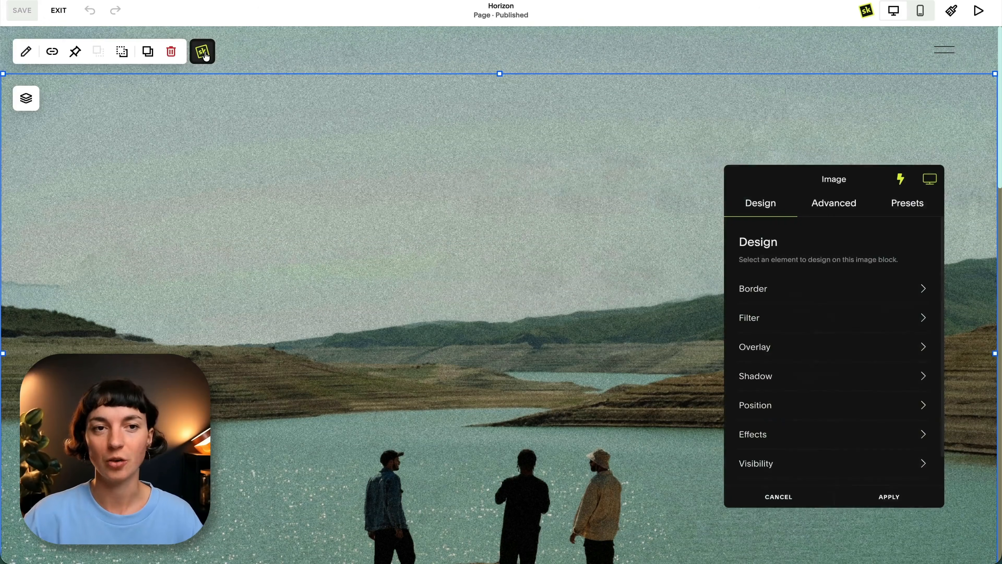
pyautogui.click(816, 204)
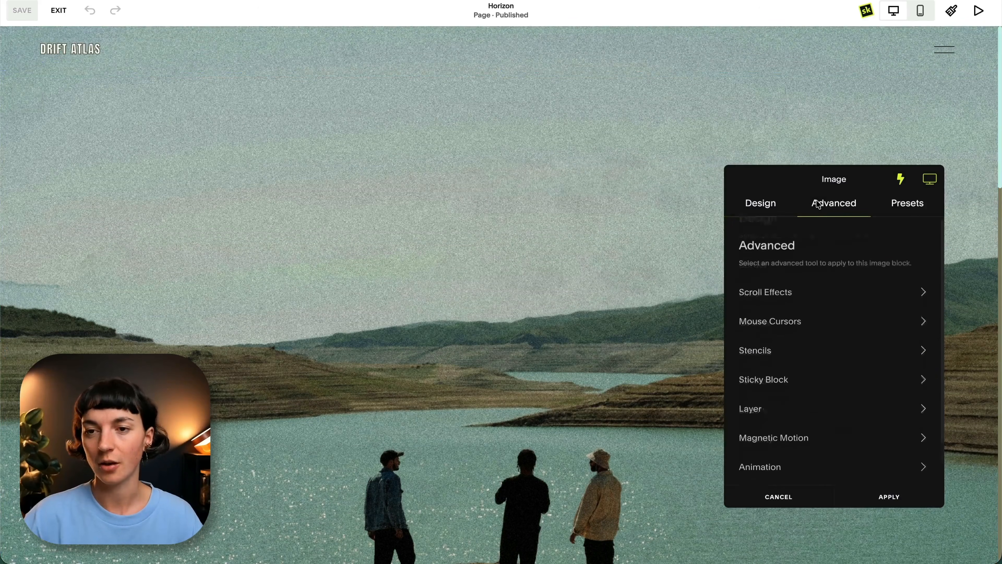
pyautogui.click(852, 291)
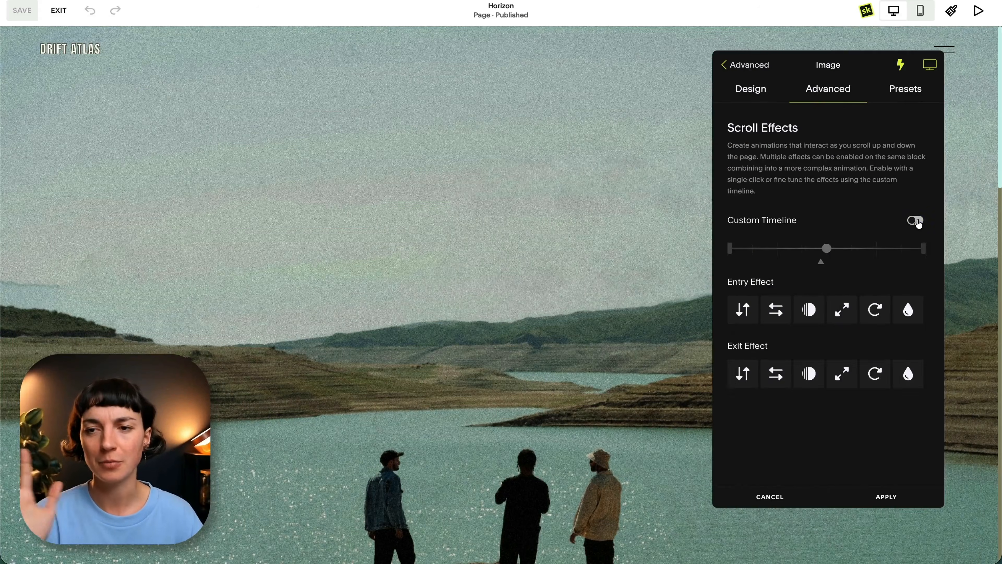
pyautogui.click(916, 221)
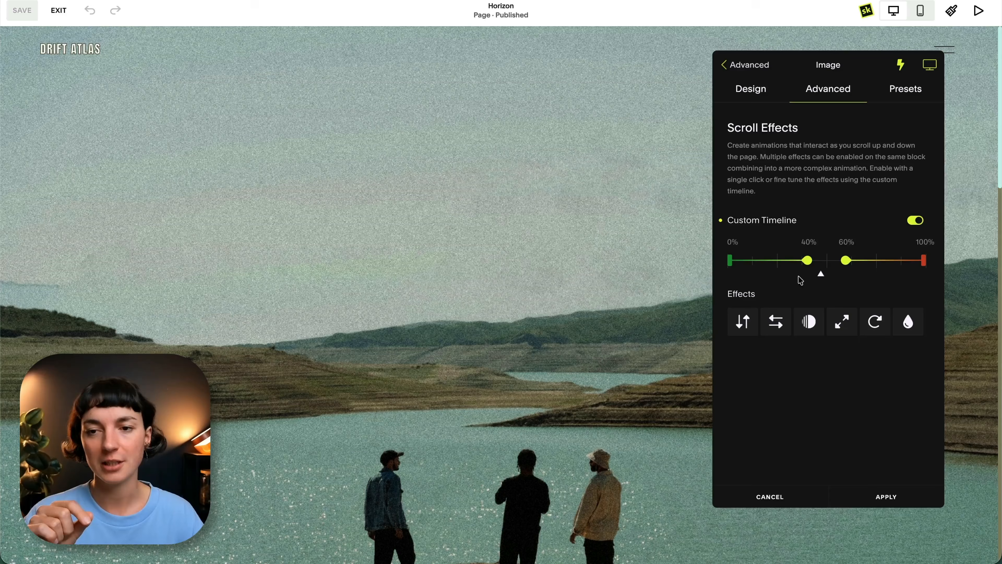
# - Examine how the custom timeline's marker follows the foreground image's position as the page scrolls
pyautogui.scroll(-4, 491, 466)
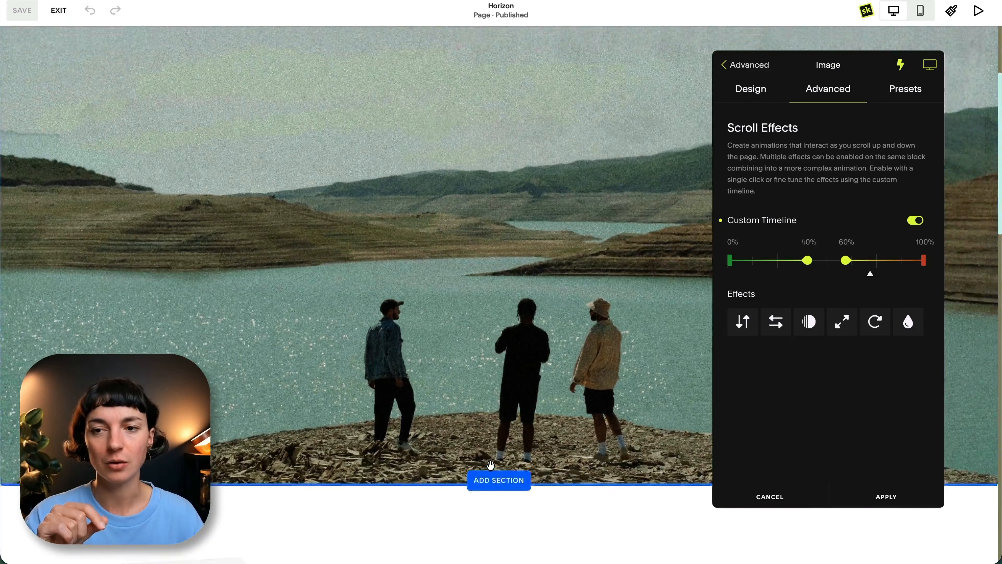
pyautogui.scroll(10, 490, 466)
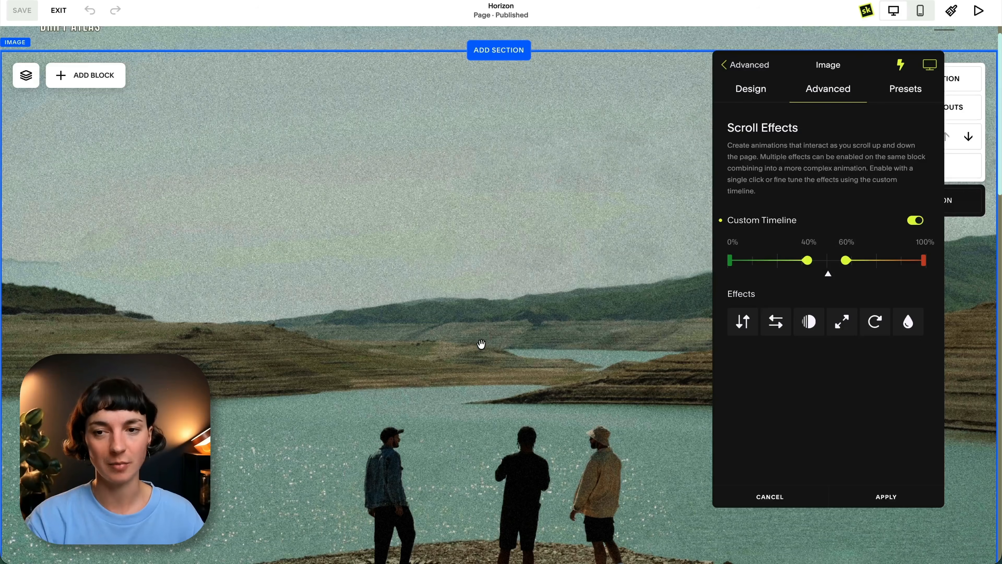
pyautogui.scroll(-1, 500, 341)
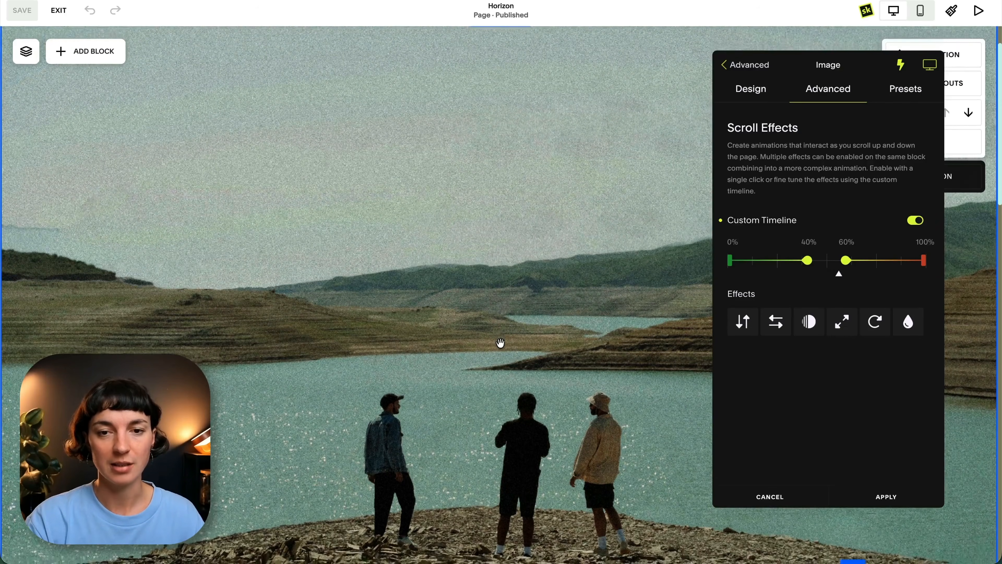
pyautogui.scroll(1, 584, 309)
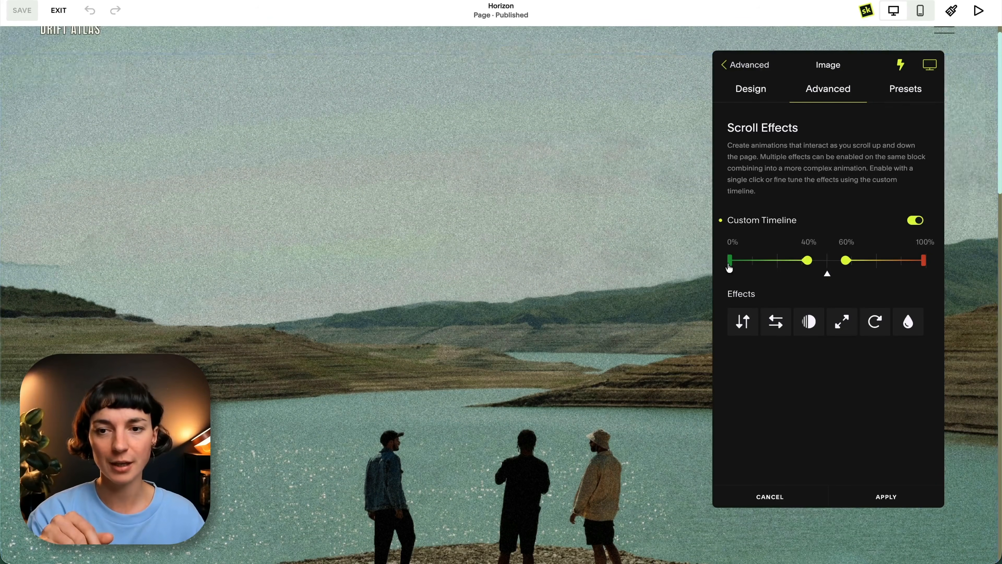
pyautogui.scroll(1, 526, 265)
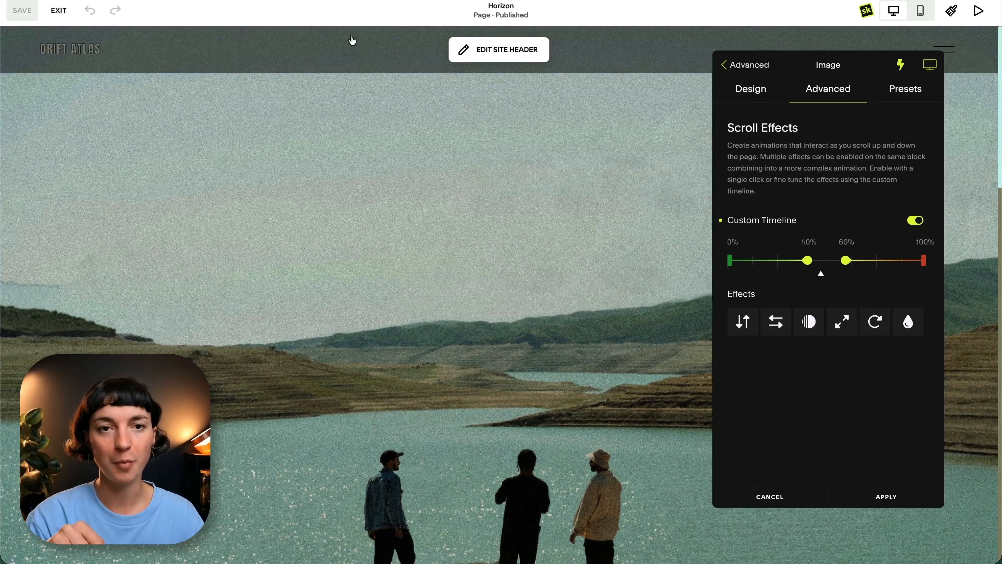
pyautogui.scroll(-5, 357, 211)
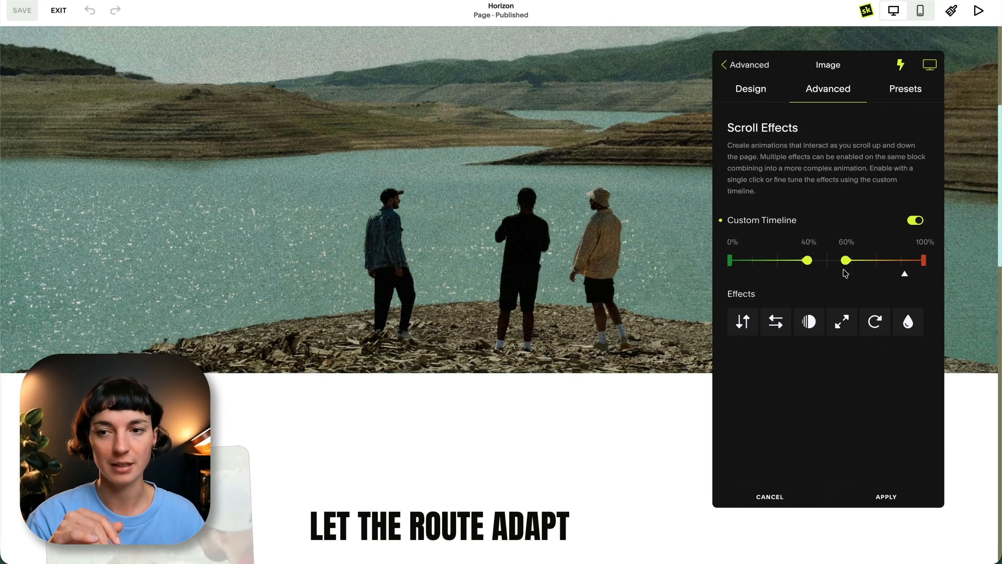
pyautogui.scroll(-2, 541, 284)
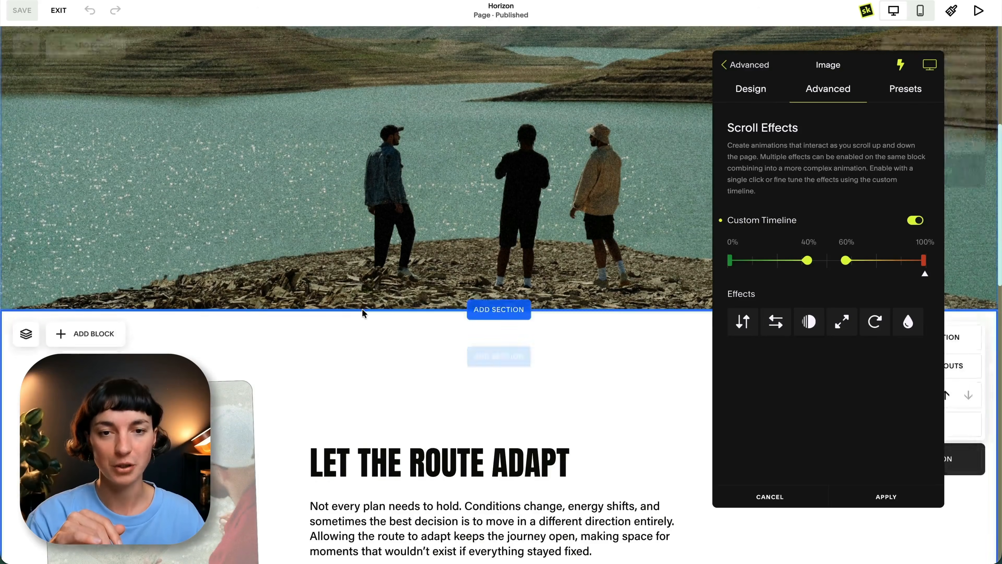
pyautogui.scroll(-1, 364, 121)
pyautogui.scroll(7, 365, 121)
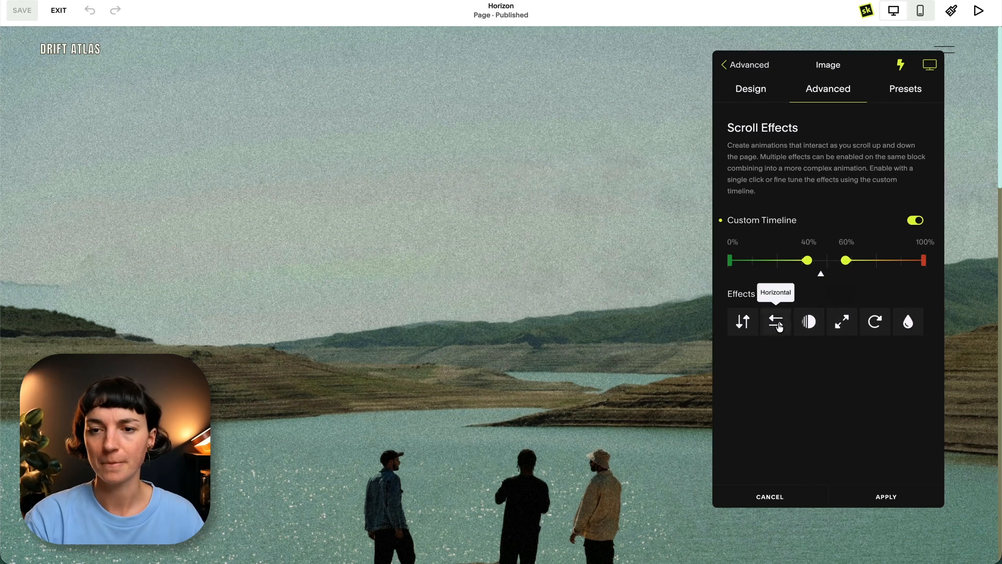
# - Enable the Opacity scroll effect on the foreground image's custom timeline
pyautogui.click(777, 326)
pyautogui.click(814, 326)
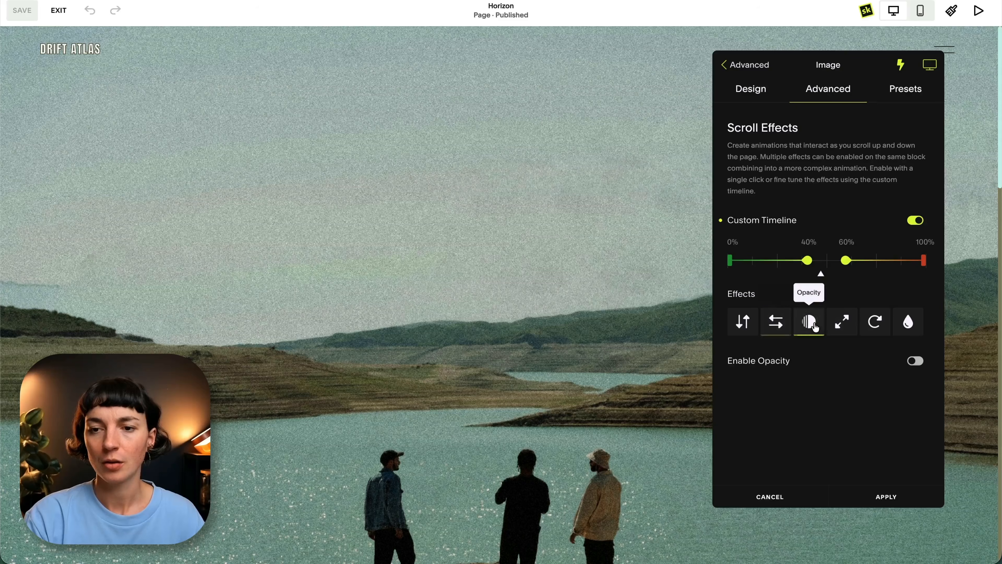
pyautogui.click(915, 362)
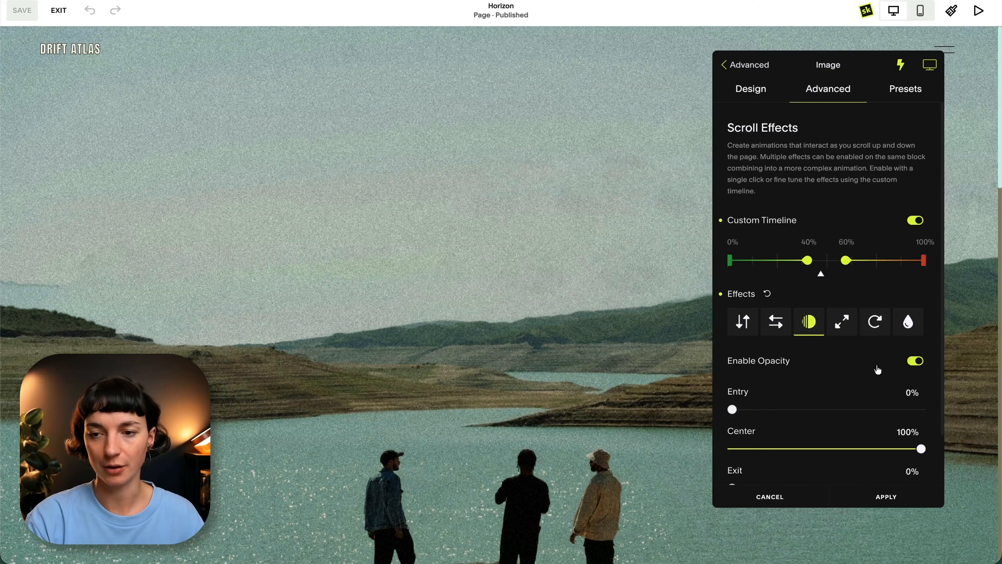
pyautogui.scroll(-3, 789, 399)
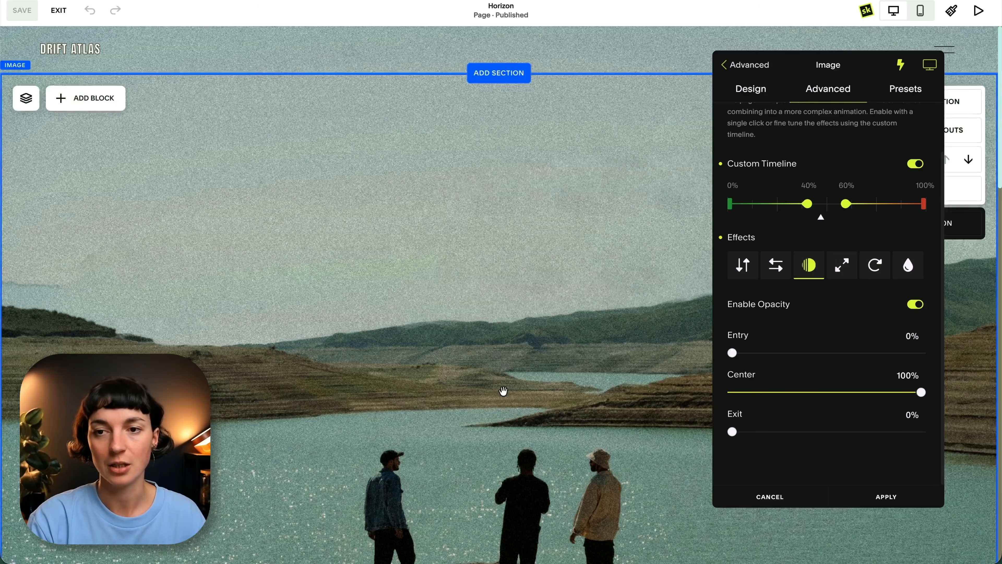
# - Examine how the foreground image's opacity settings relate to the timeline marker during page scrolling, and discard the effect
pyautogui.scroll(-5, 504, 389)
pyautogui.scroll(-5, 503, 391)
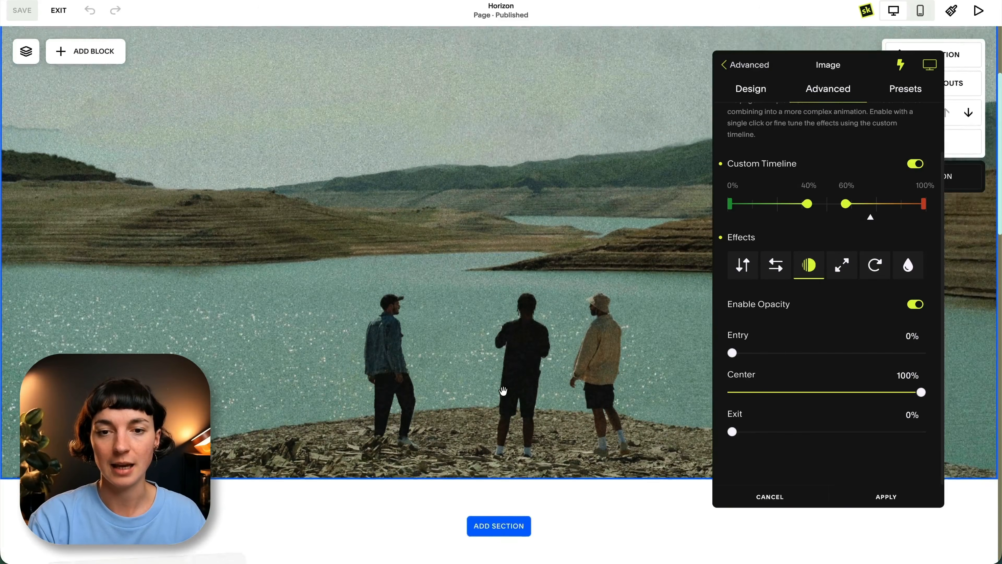
pyautogui.scroll(-5, 503, 391)
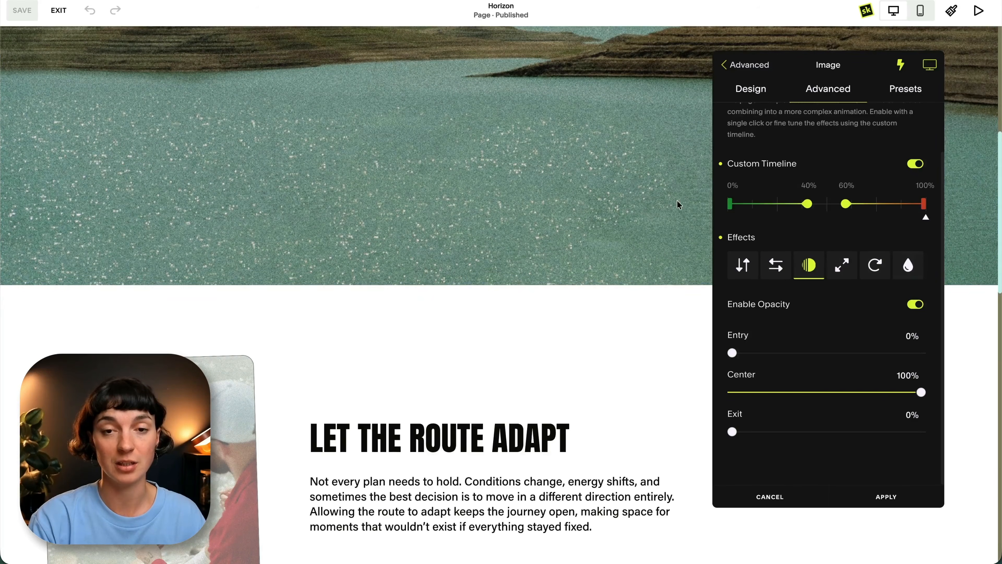
pyautogui.scroll(10, 586, 215)
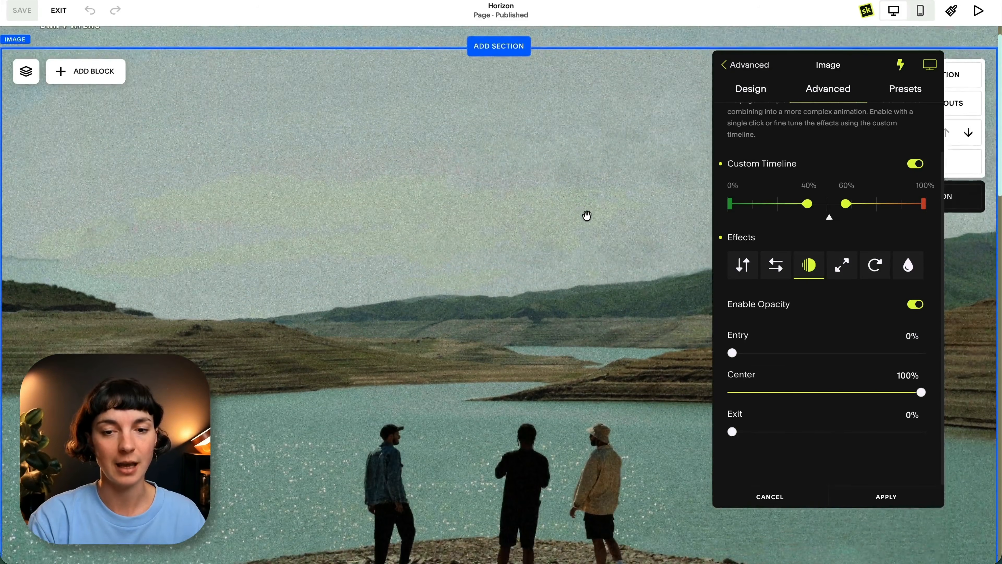
pyautogui.scroll(2, 587, 215)
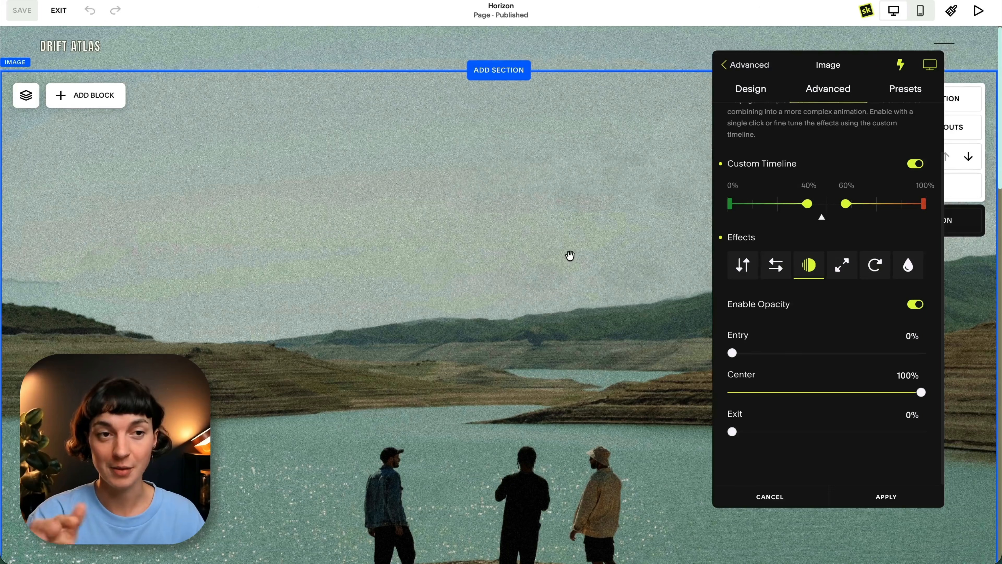
pyautogui.scroll(3, 786, 265)
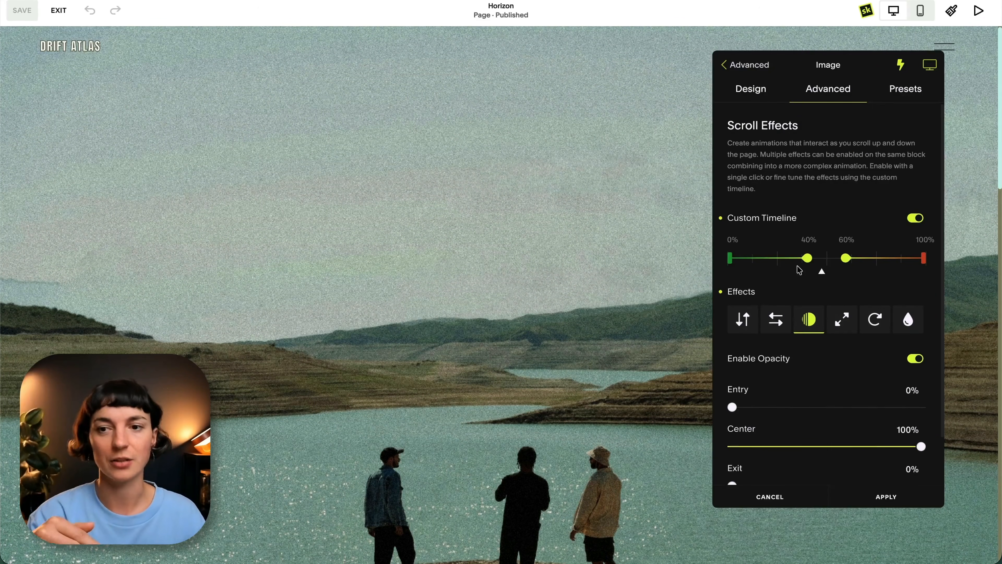
pyautogui.scroll(-3, 558, 294)
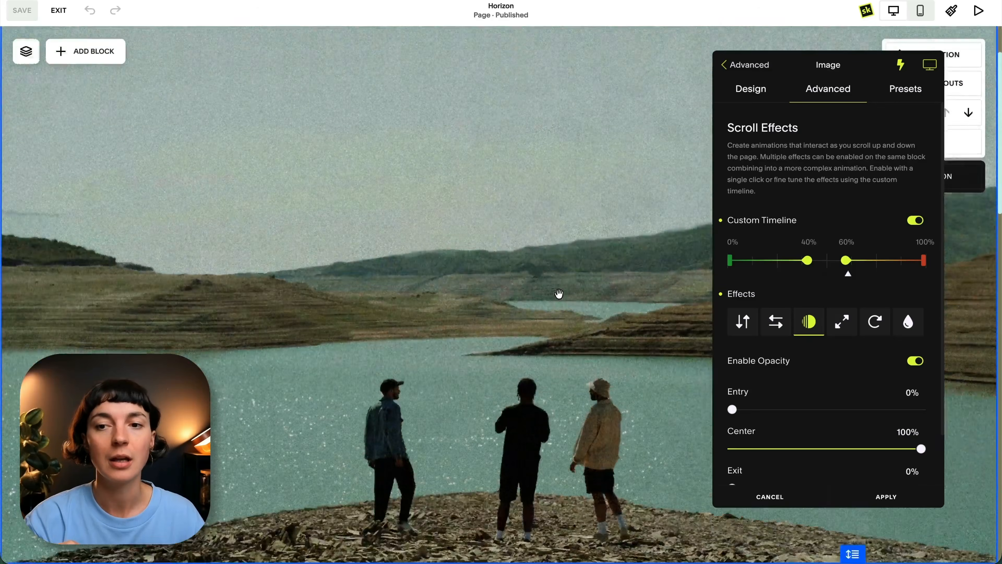
pyautogui.scroll(3, 559, 293)
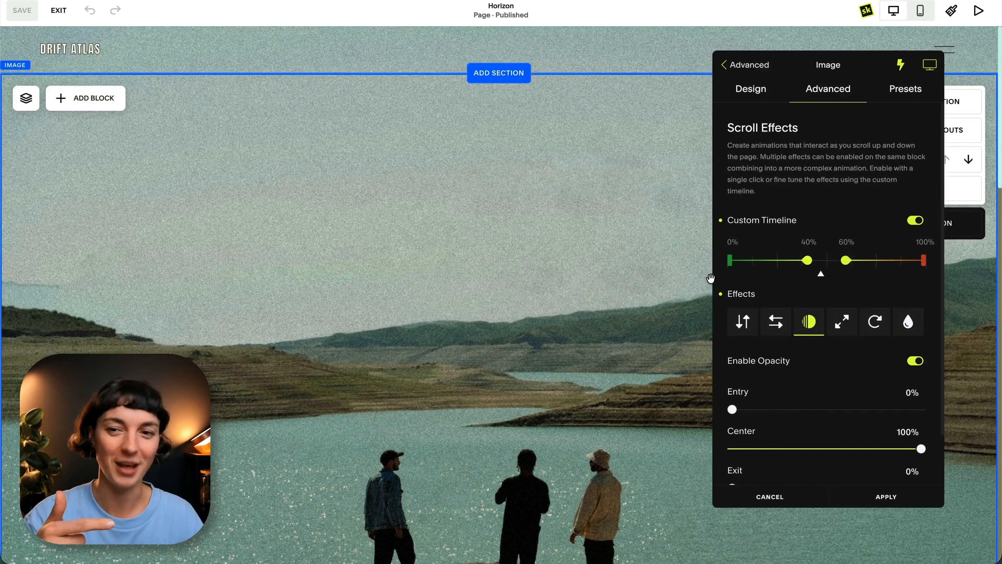
pyautogui.moveTo(733, 412); pyautogui.dragTo(711, 411)
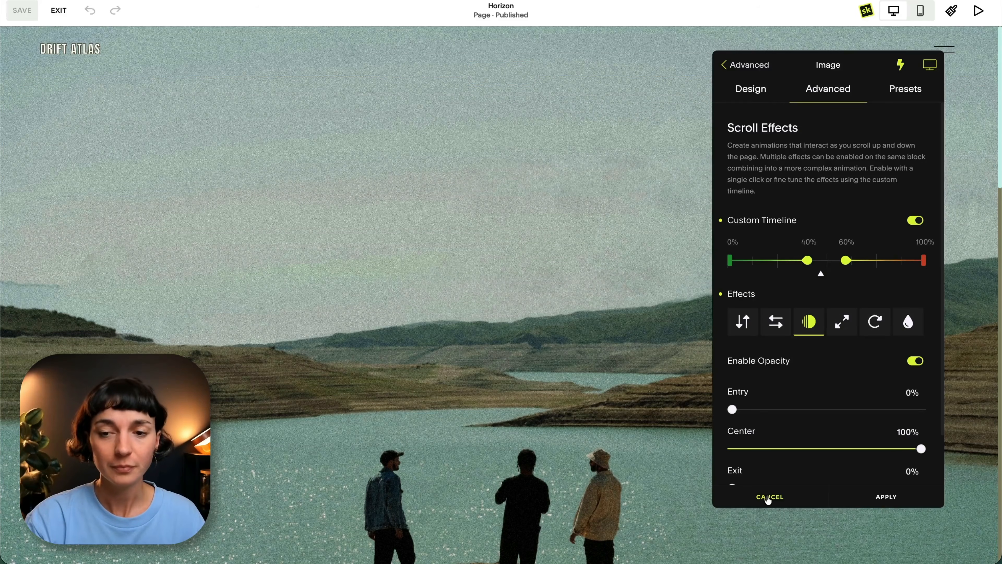
pyautogui.click(769, 497)
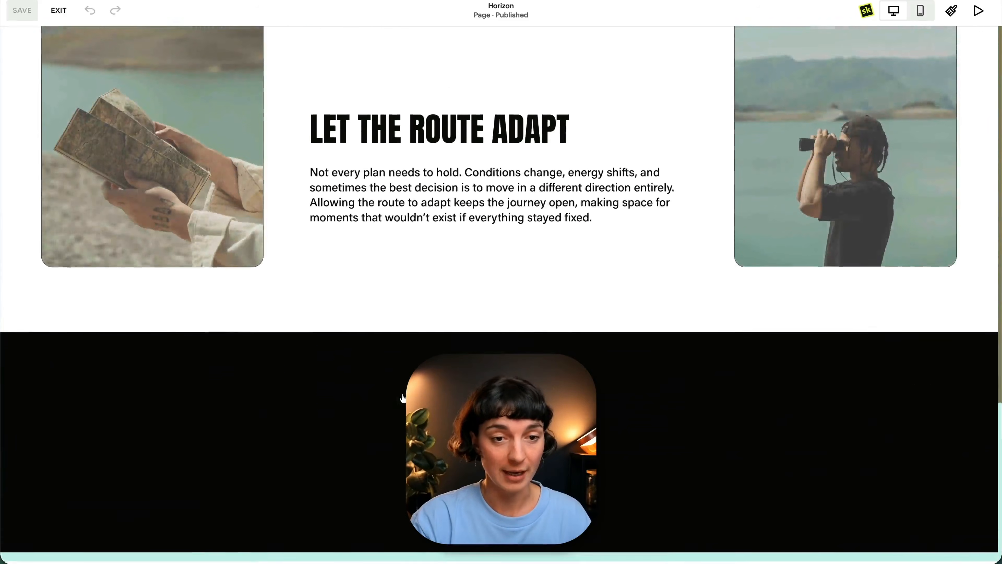
# - Open the site footer's newsletter block in the extension's Scroll Effects and enable Custom Timeline
pyautogui.click(166, 397)
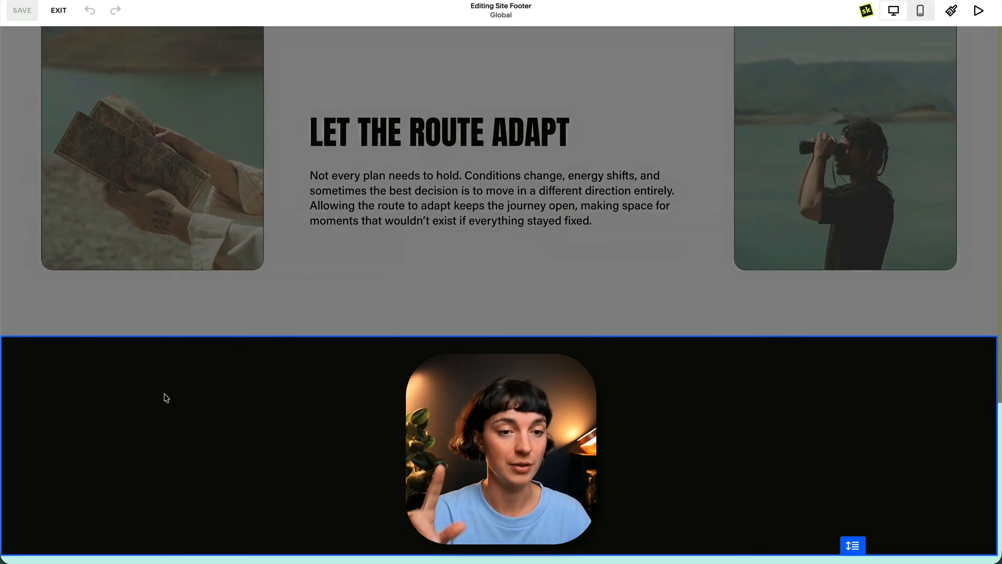
pyautogui.click(130, 410)
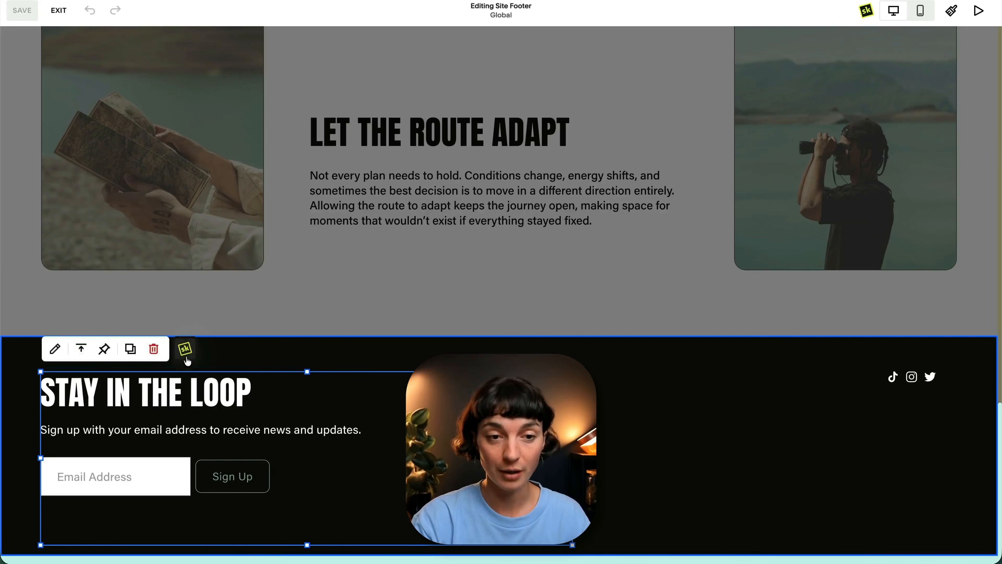
pyautogui.click(185, 349)
pyautogui.click(834, 204)
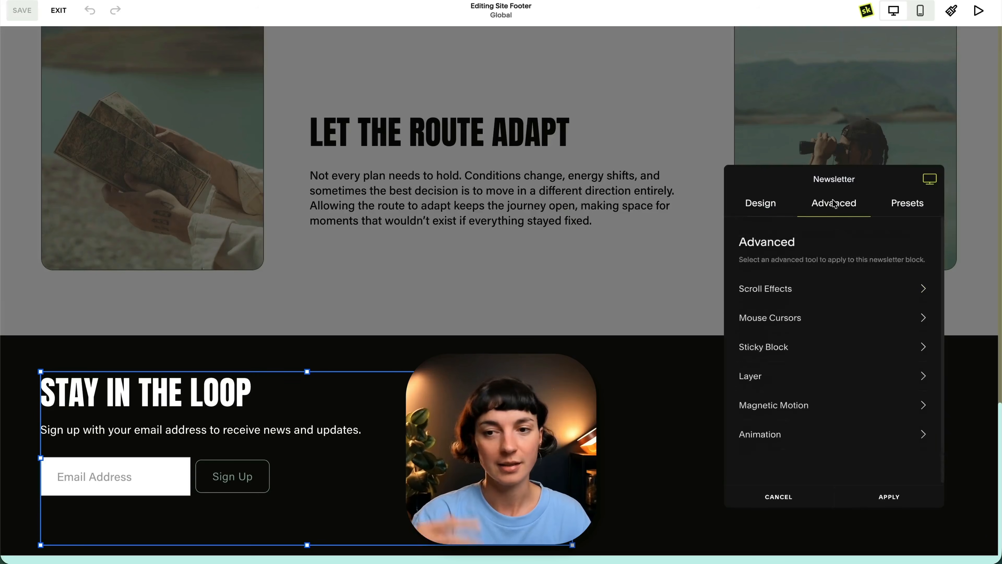
pyautogui.click(845, 288)
pyautogui.click(916, 221)
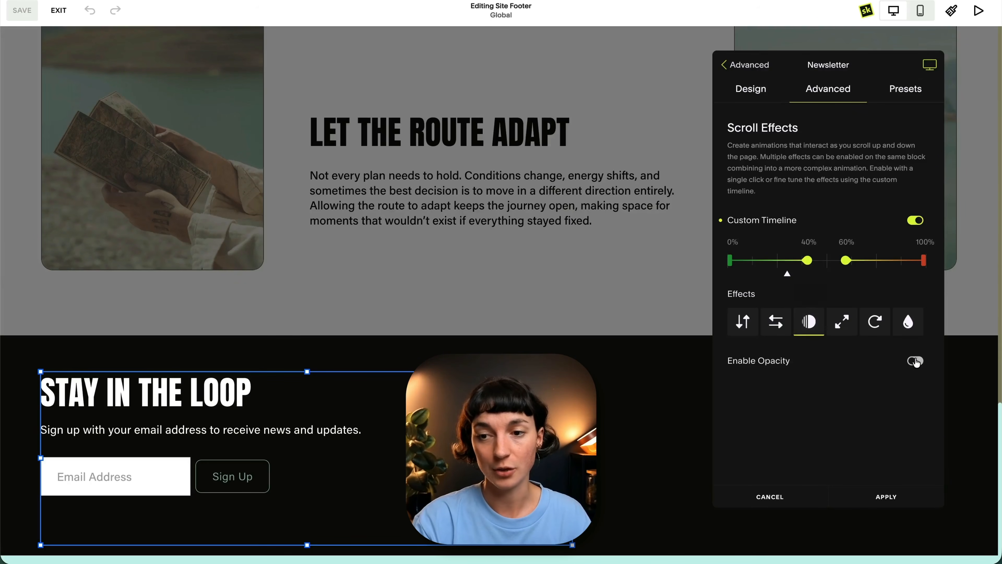
# - Enable the Opacity effect on the newsletter block and preview its fade while the footer enters the page view
pyautogui.click(915, 361)
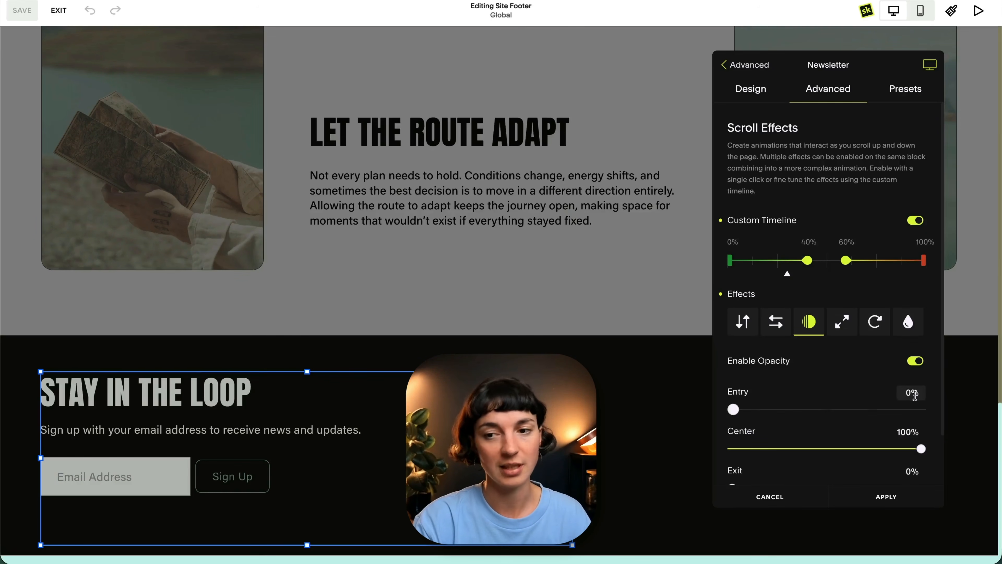
pyautogui.scroll(-2, 907, 403)
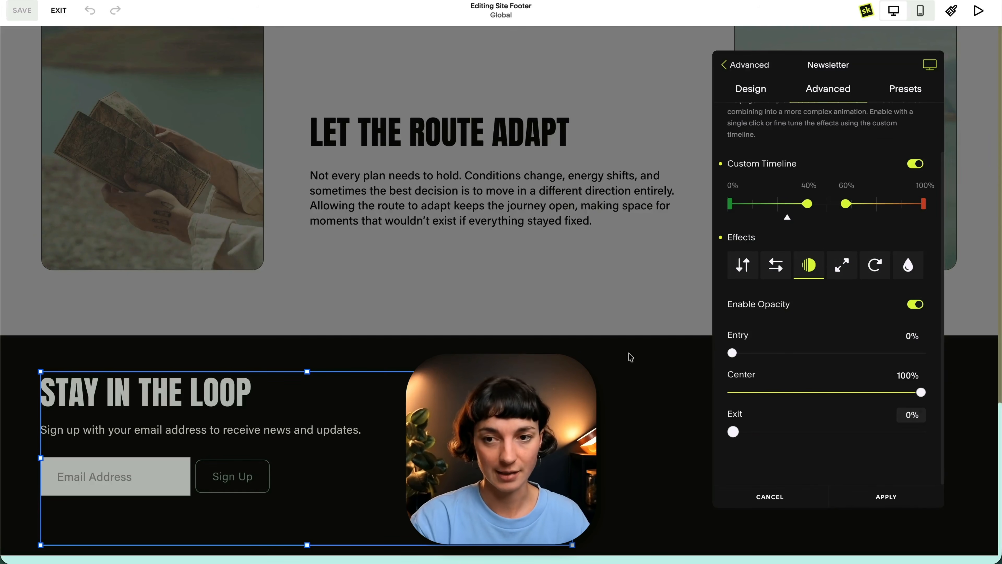
pyautogui.scroll(4, 383, 369)
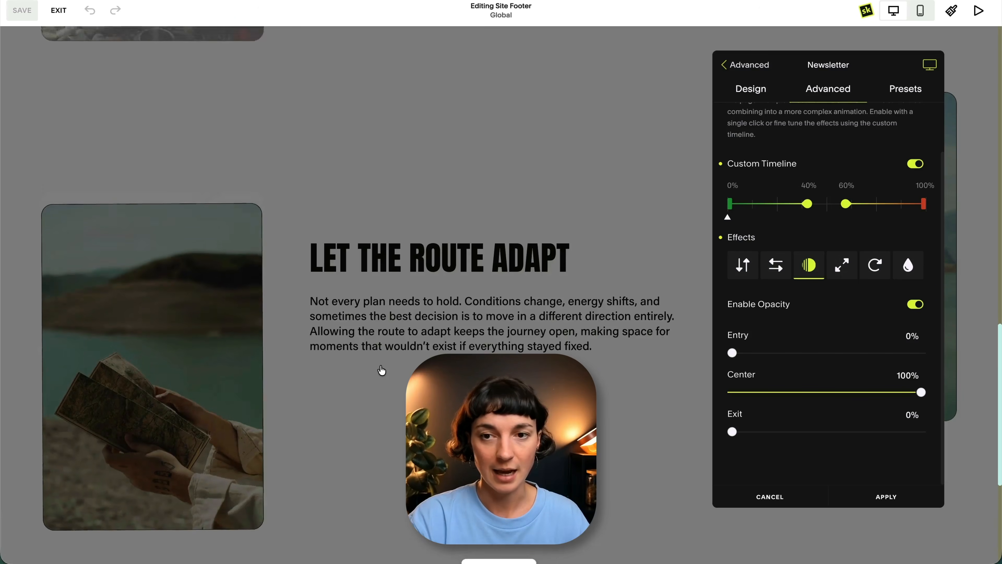
pyautogui.scroll(-4, 382, 370)
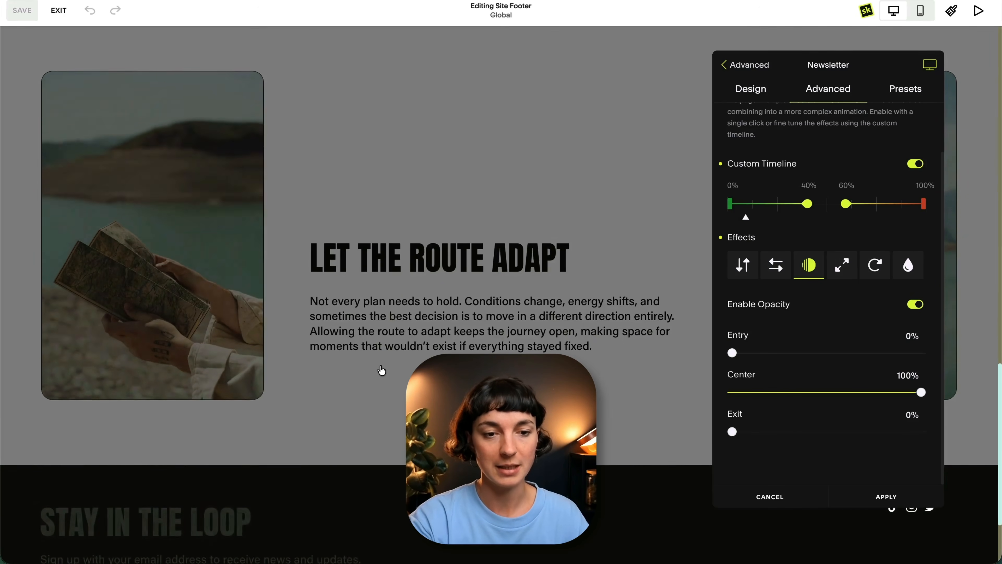
pyautogui.scroll(-3, 382, 370)
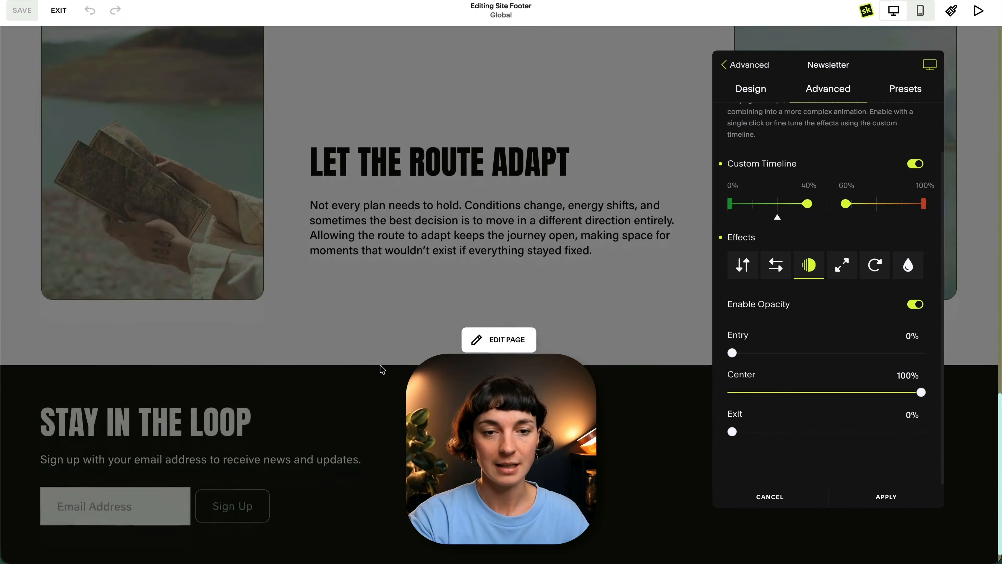
pyautogui.scroll(-1, 382, 370)
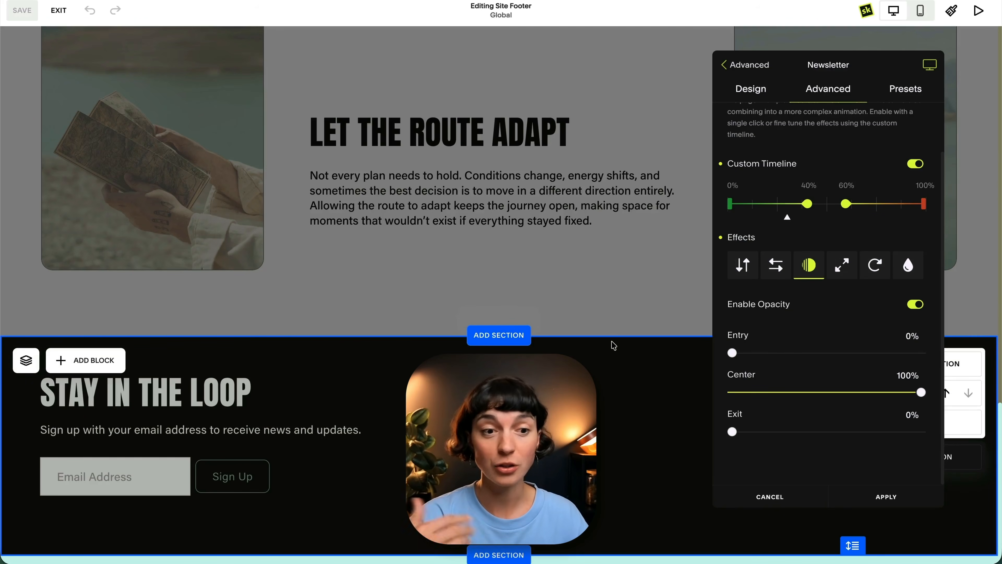
# - Move the newsletter timeline's entry point to 29% to match the position marker, and discard the block's scroll effects
pyautogui.moveTo(806, 205); pyautogui.dragTo(775, 205)
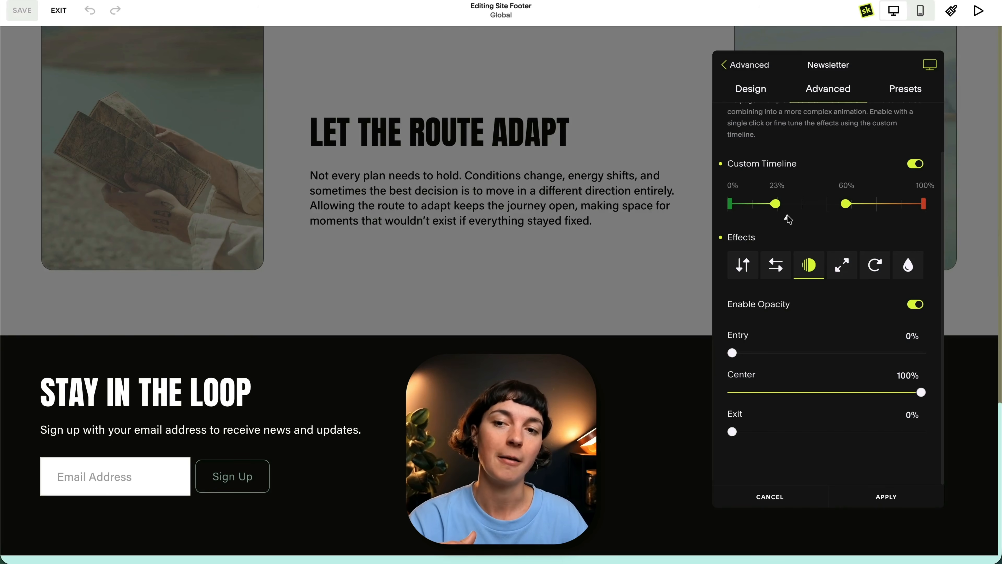
pyautogui.moveTo(779, 207); pyautogui.dragTo(787, 206)
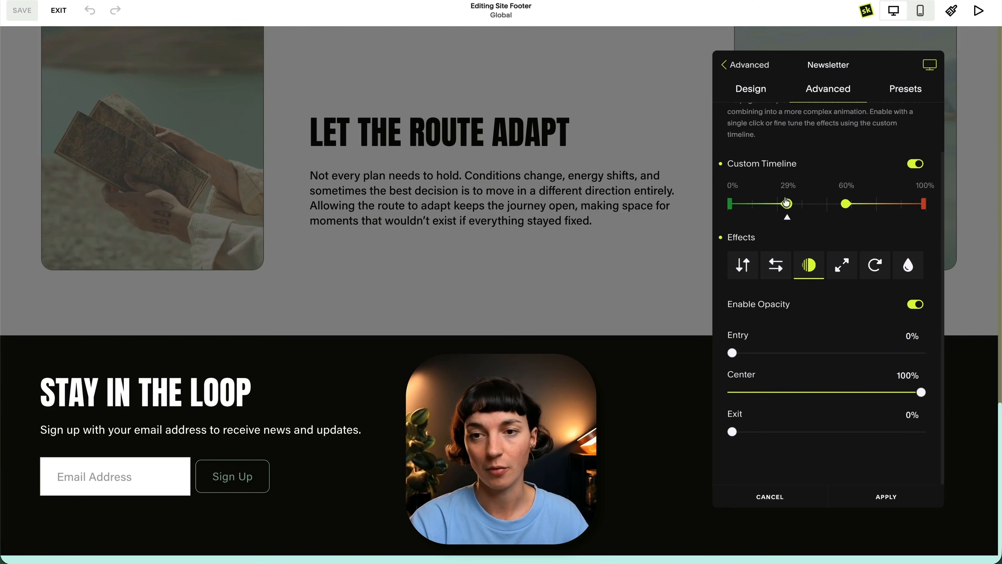
pyautogui.moveTo(787, 206); pyautogui.dragTo(787, 204)
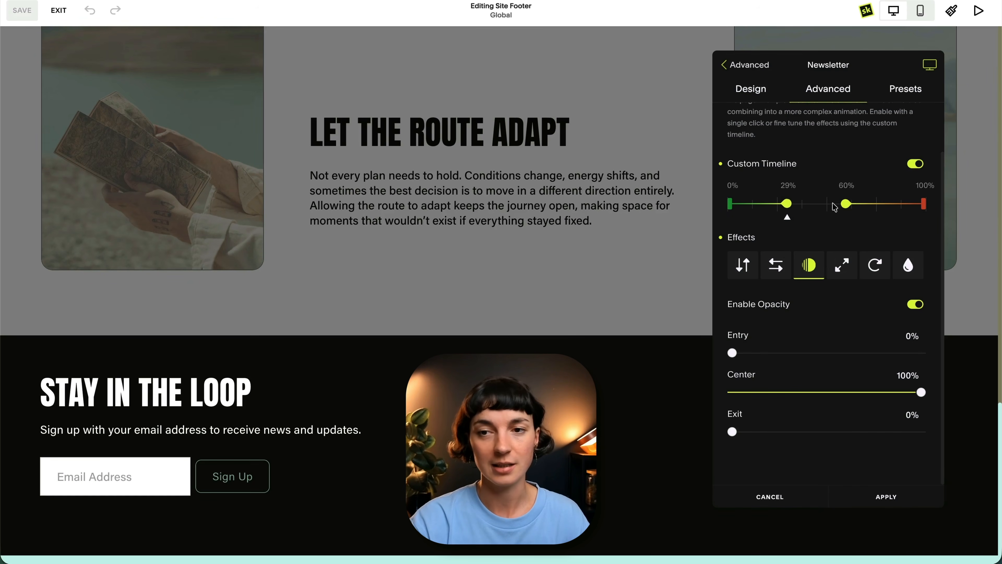
pyautogui.moveTo(845, 204)
pyautogui.mouseDown()
pyautogui.moveTo(915, 204)
pyautogui.moveTo(829, 204)
pyautogui.moveTo(845, 204)
pyautogui.mouseUp()
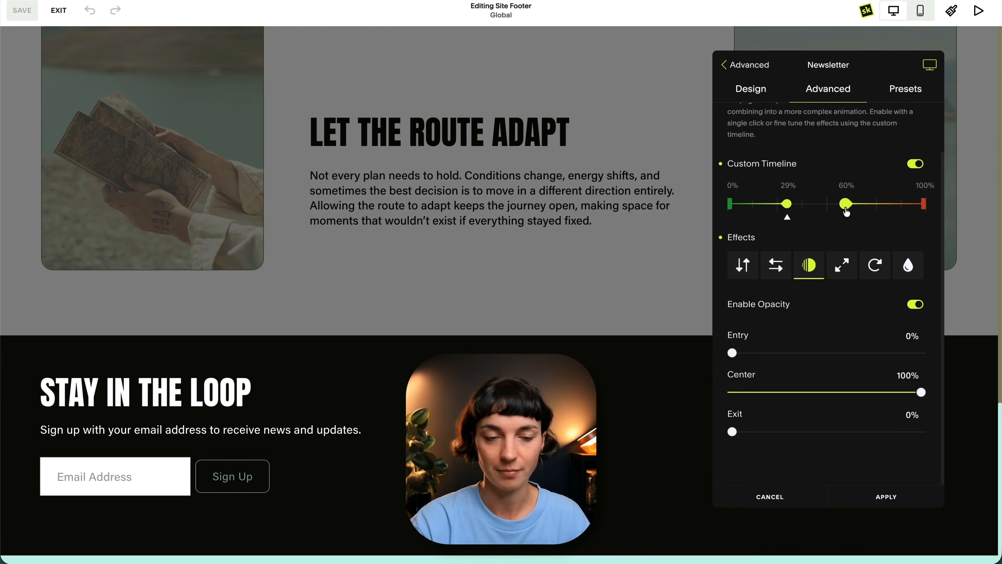
pyautogui.click(770, 497)
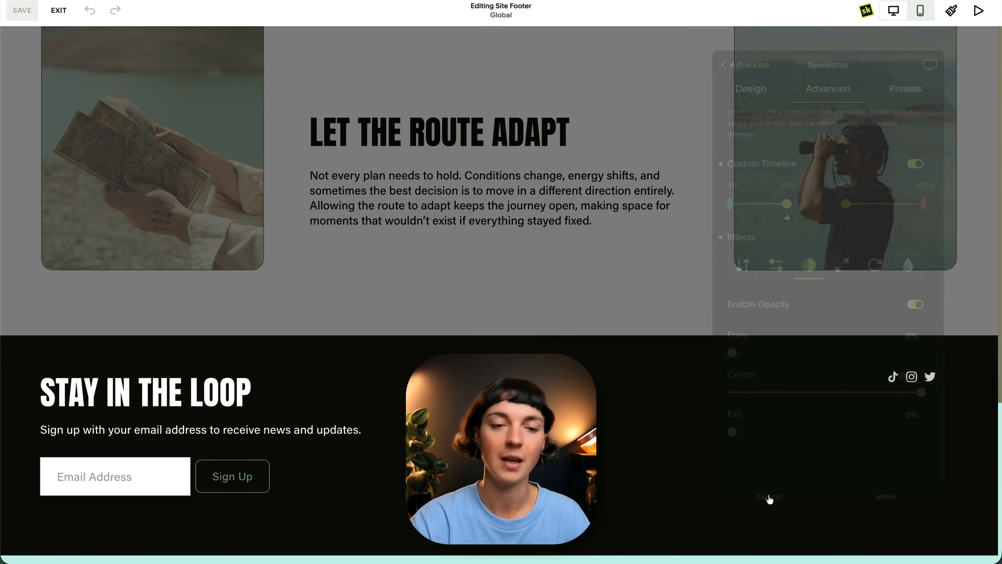
# - Return to editing the page's hero section and open the foreground image's Scroll Effects in the extension
pyautogui.scroll(3, 333, 314)
pyautogui.scroll(20, 333, 314)
pyautogui.click(332, 315)
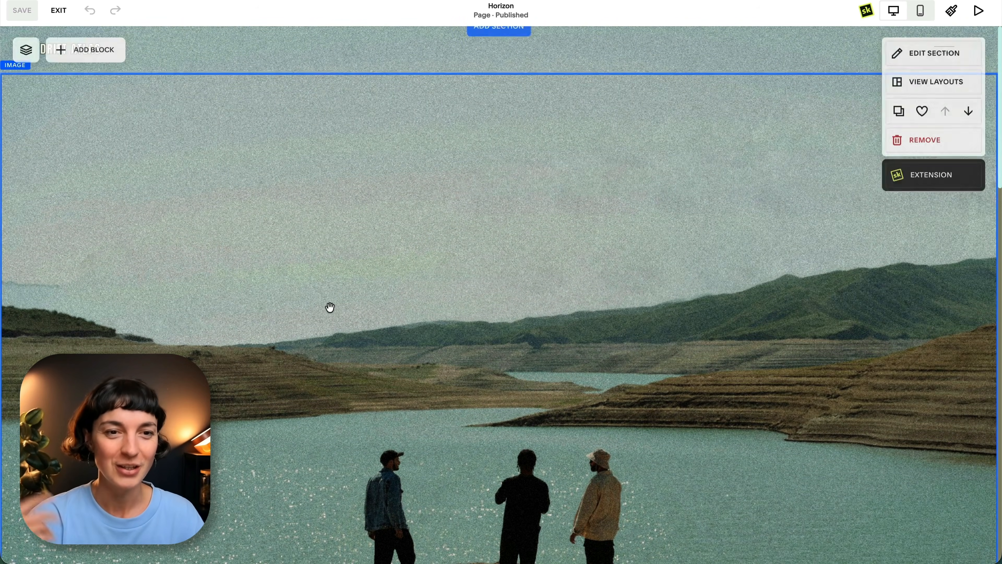
pyautogui.click(256, 269)
pyautogui.click(202, 53)
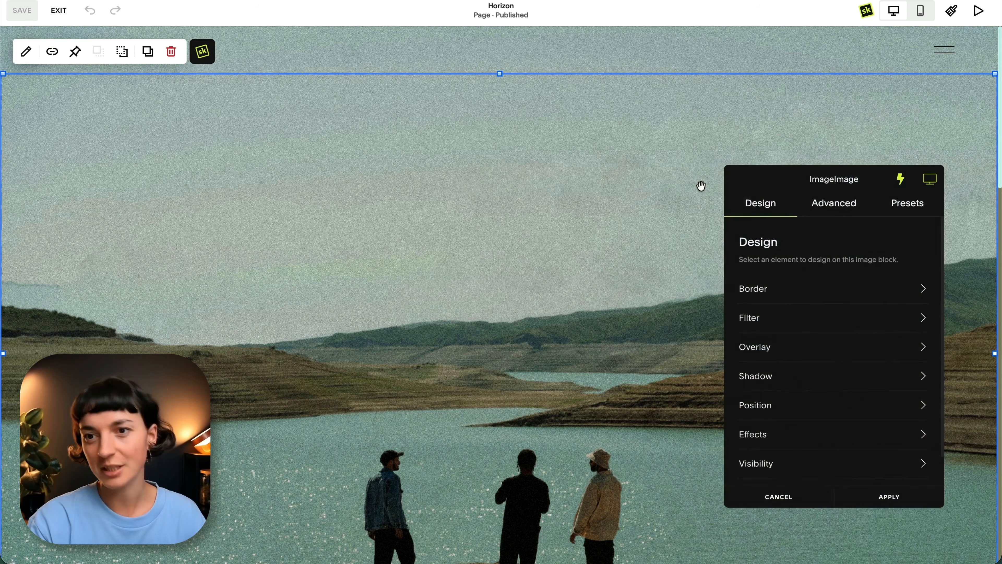
pyautogui.click(837, 202)
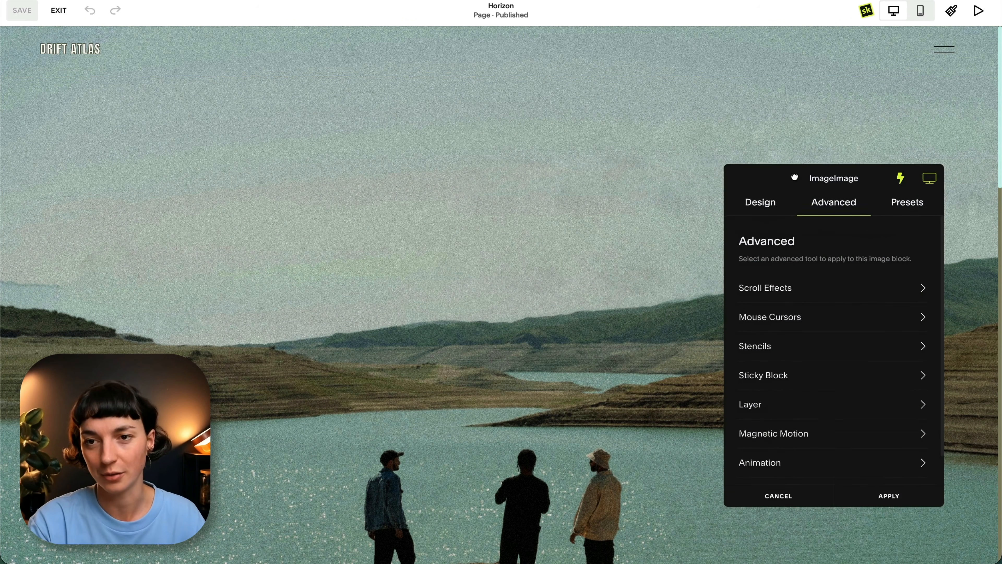
pyautogui.moveTo(793, 182); pyautogui.dragTo(793, 141)
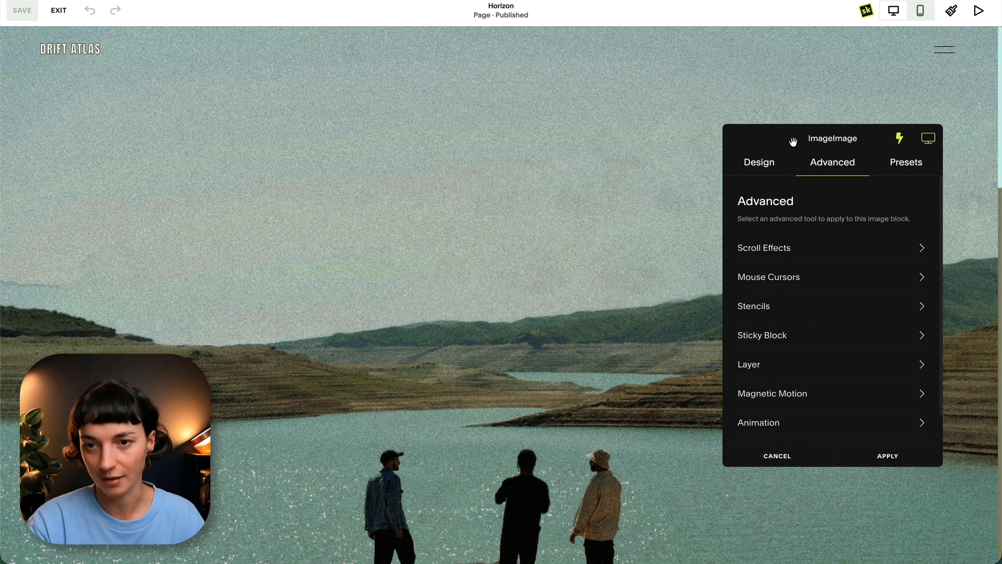
pyautogui.click(834, 247)
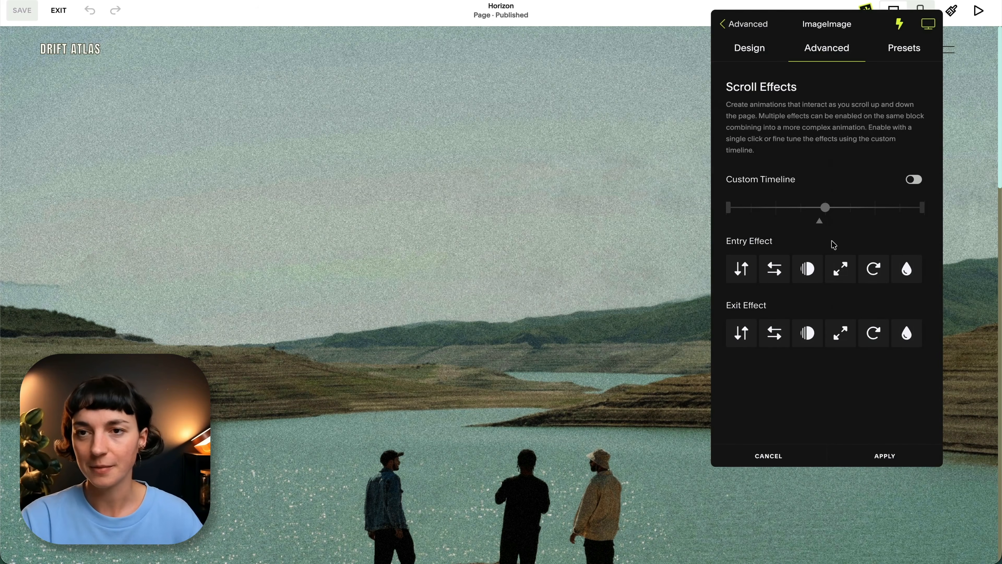
pyautogui.moveTo(786, 25); pyautogui.dragTo(787, 80)
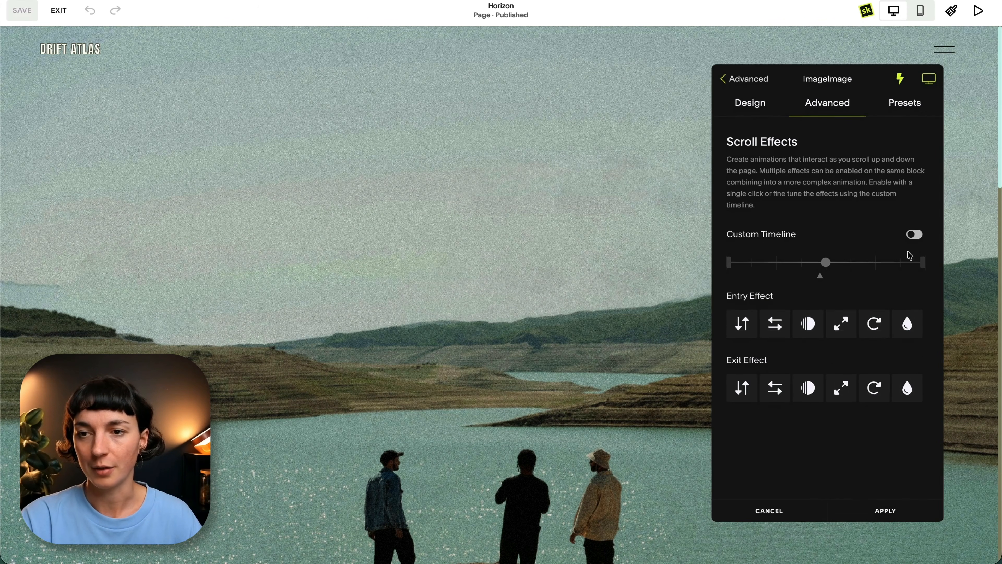
# - Enable Custom Timeline for the foreground image and set its two middle timeline points to 25% and 49%
pyautogui.click(914, 235)
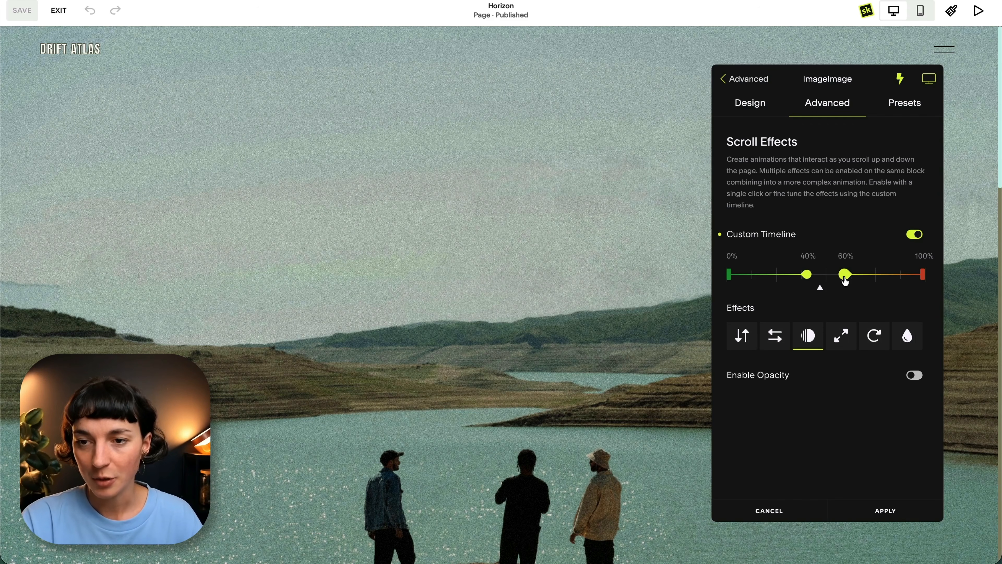
pyautogui.moveTo(845, 281); pyautogui.dragTo(824, 277)
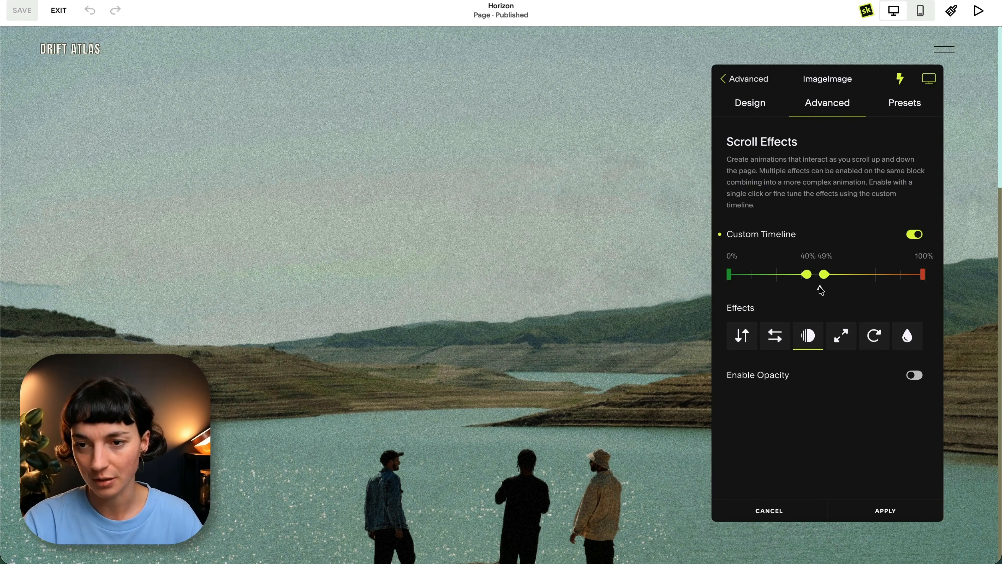
pyautogui.moveTo(806, 282); pyautogui.dragTo(778, 276)
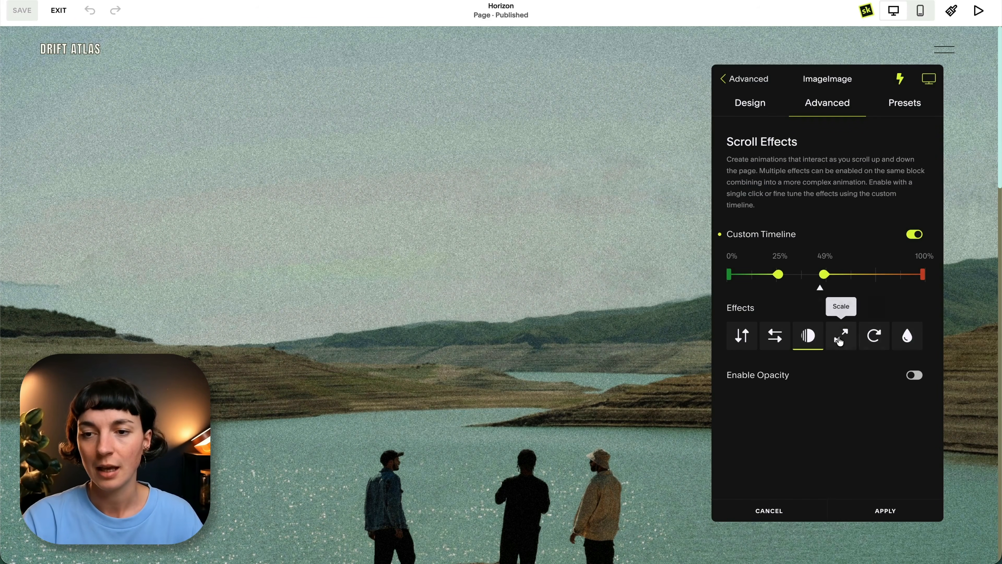
# - Enable the Vertical effect on the foreground image with Entry at 0%, and preview its movement through the page
pyautogui.click(747, 340)
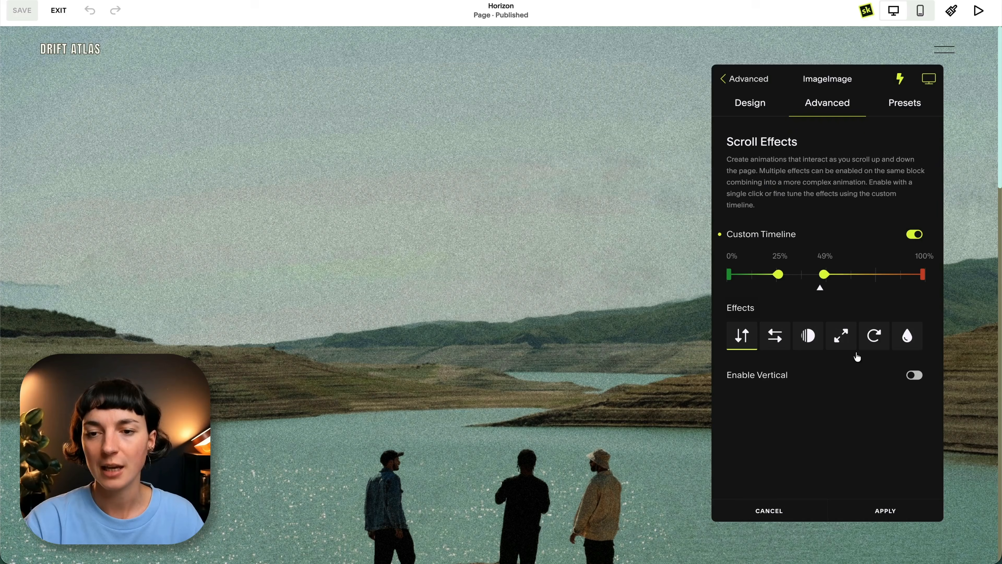
pyautogui.click(914, 376)
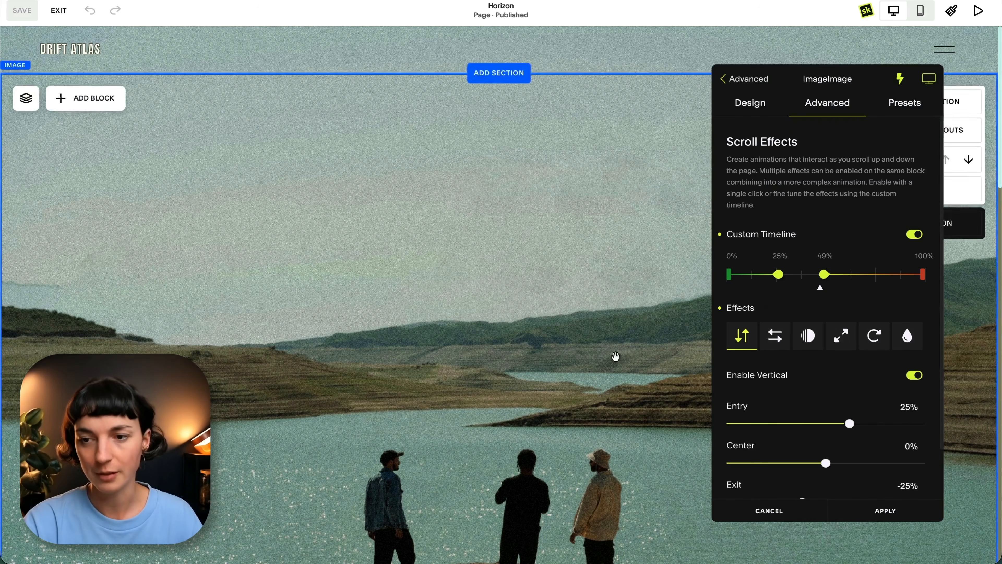
pyautogui.scroll(-2, 607, 355)
pyautogui.scroll(1, 602, 359)
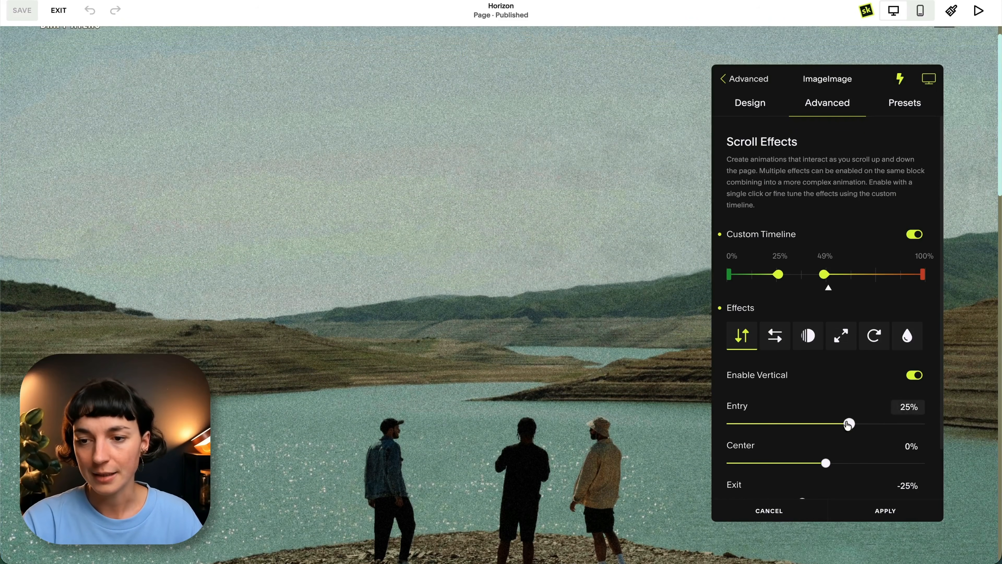
pyautogui.moveTo(849, 426); pyautogui.dragTo(827, 428)
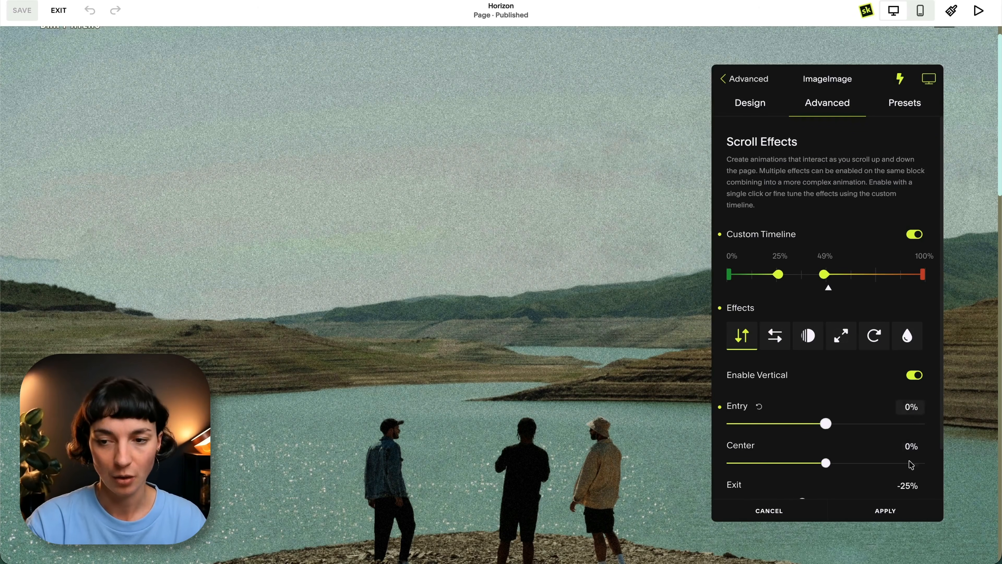
pyautogui.scroll(-2, 823, 361)
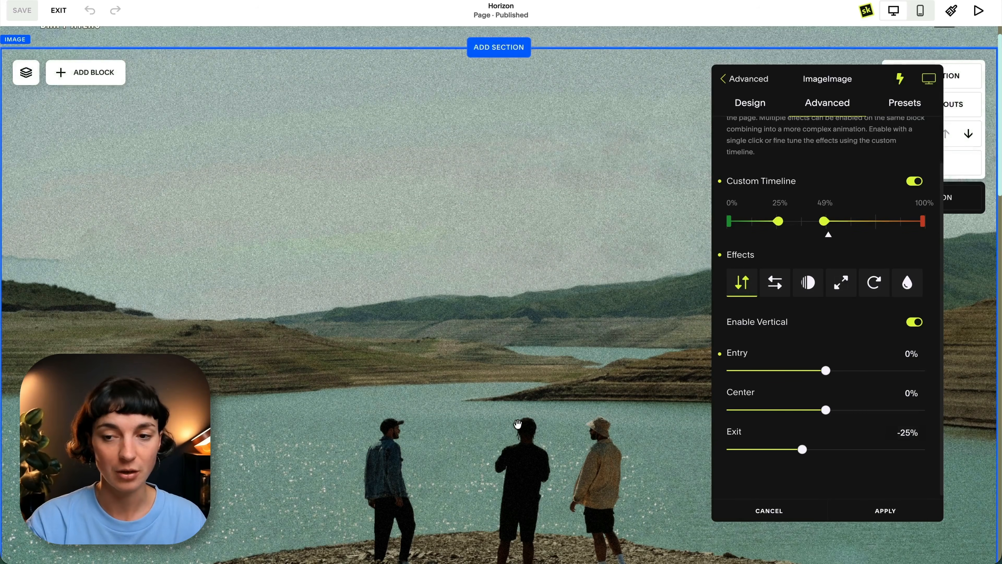
pyautogui.scroll(-7, 517, 424)
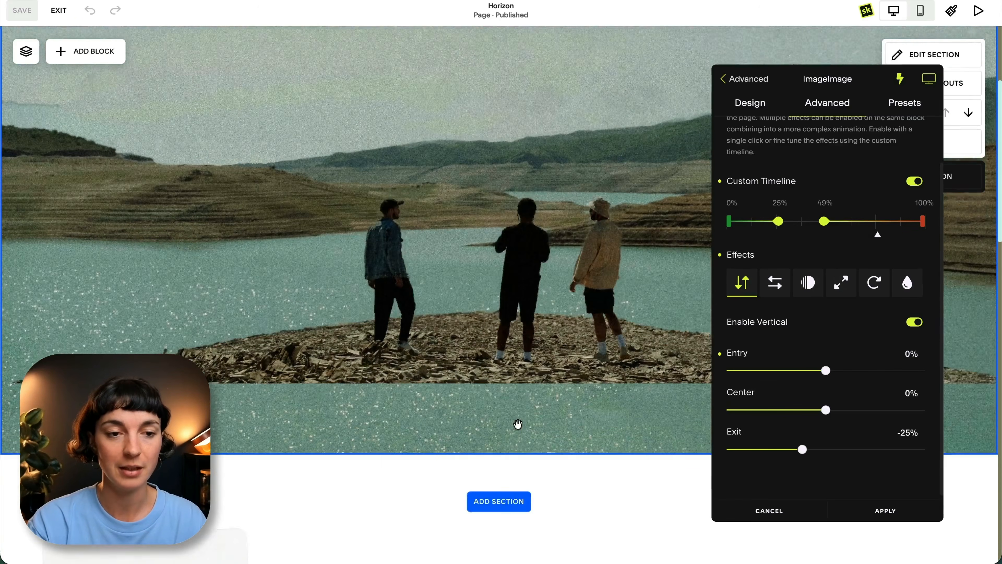
pyautogui.scroll(6, 518, 428)
pyautogui.scroll(-4, 518, 418)
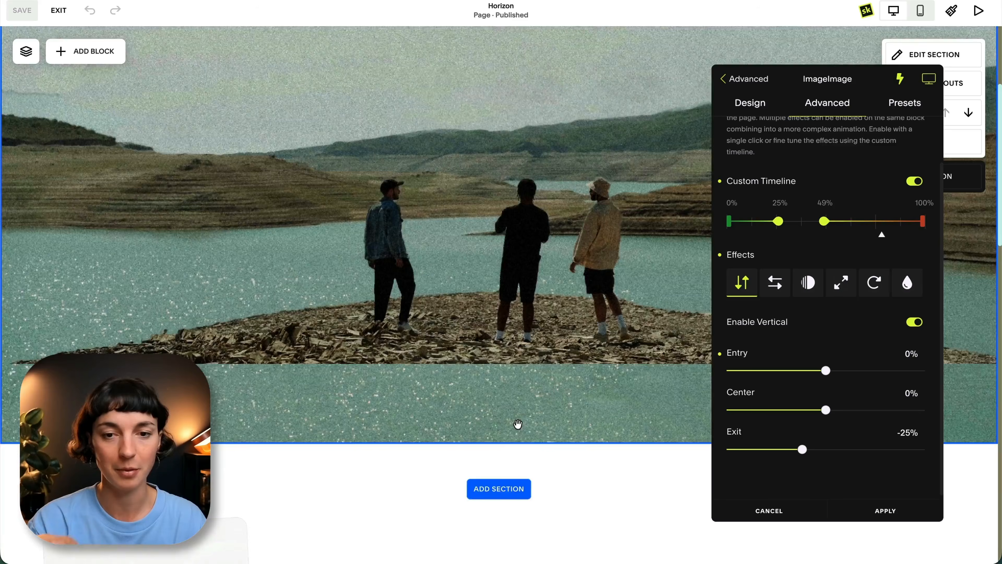
pyautogui.scroll(5, 518, 422)
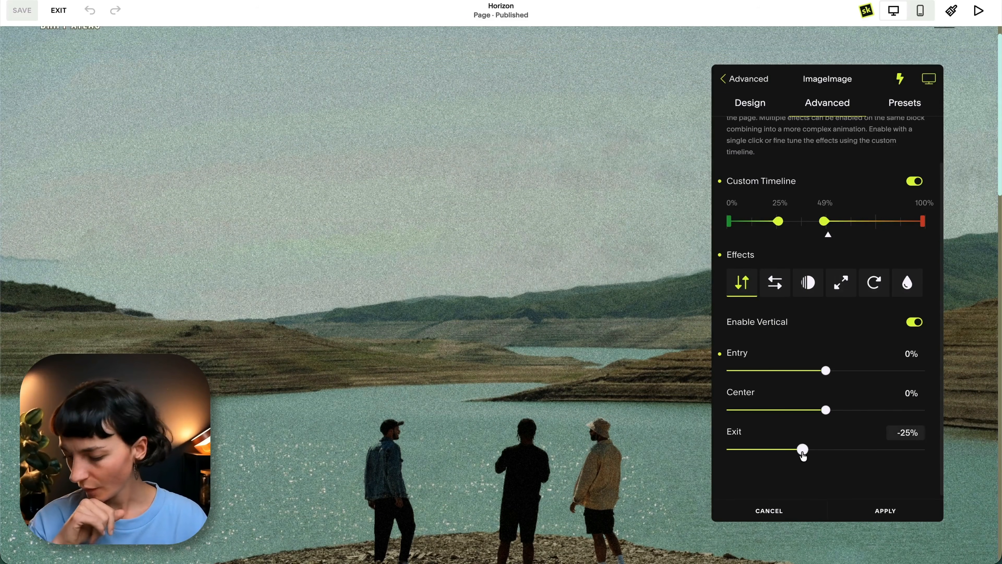
# - Set the Vertical effect's Exit to -8% and preview how the foreground image moves against the lake background
pyautogui.moveTo(804, 456); pyautogui.dragTo(818, 449)
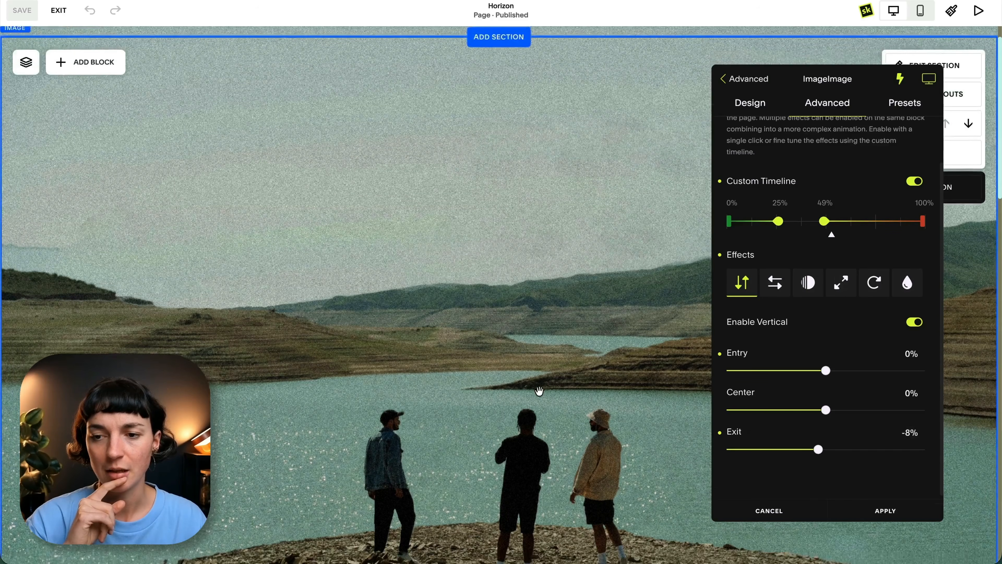
pyautogui.scroll(-2, 539, 391)
pyautogui.scroll(-3, 539, 391)
pyautogui.scroll(5, 538, 390)
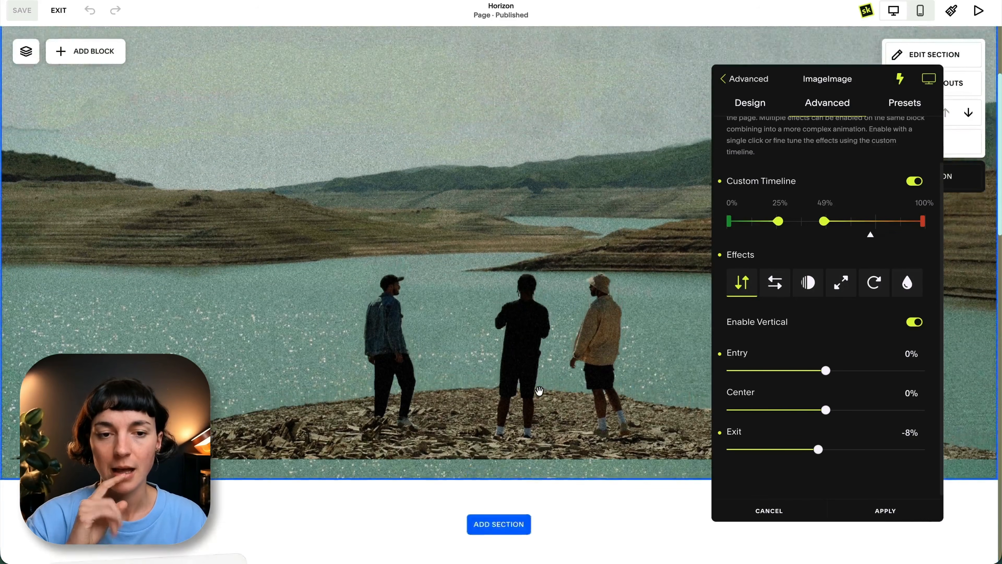
pyautogui.scroll(-5, 539, 391)
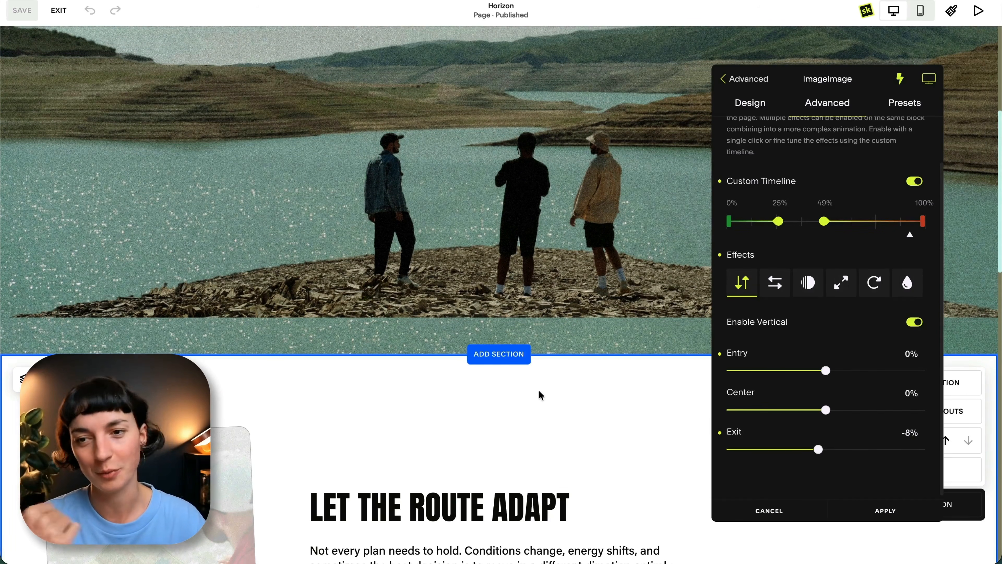
pyautogui.scroll(6, 540, 394)
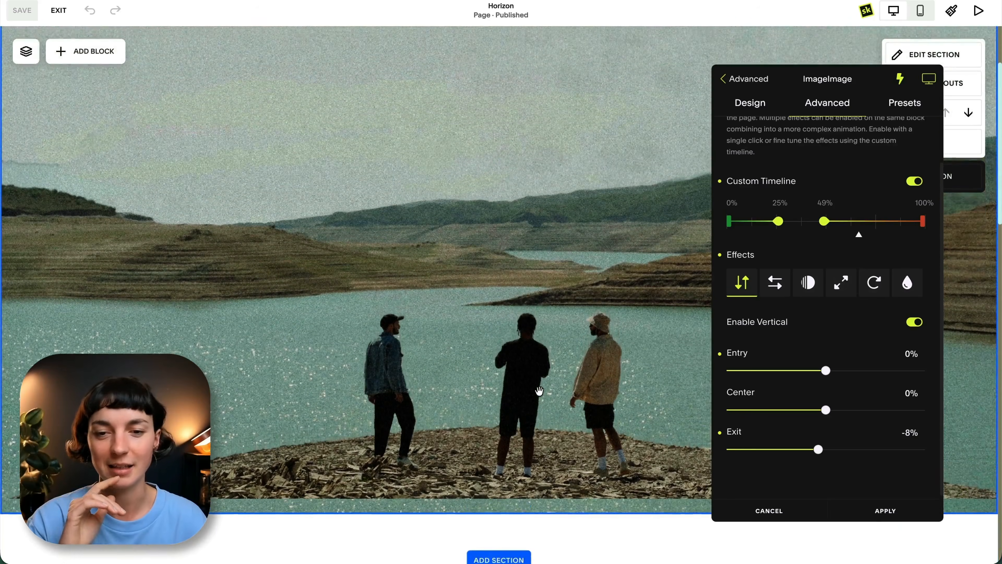
pyautogui.scroll(-5, 539, 391)
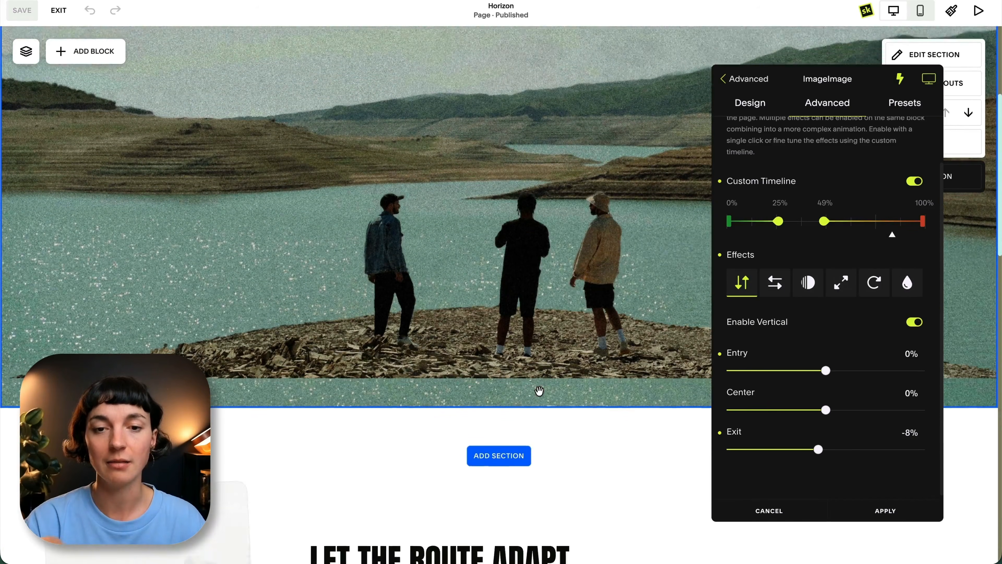
pyautogui.scroll(6, 539, 397)
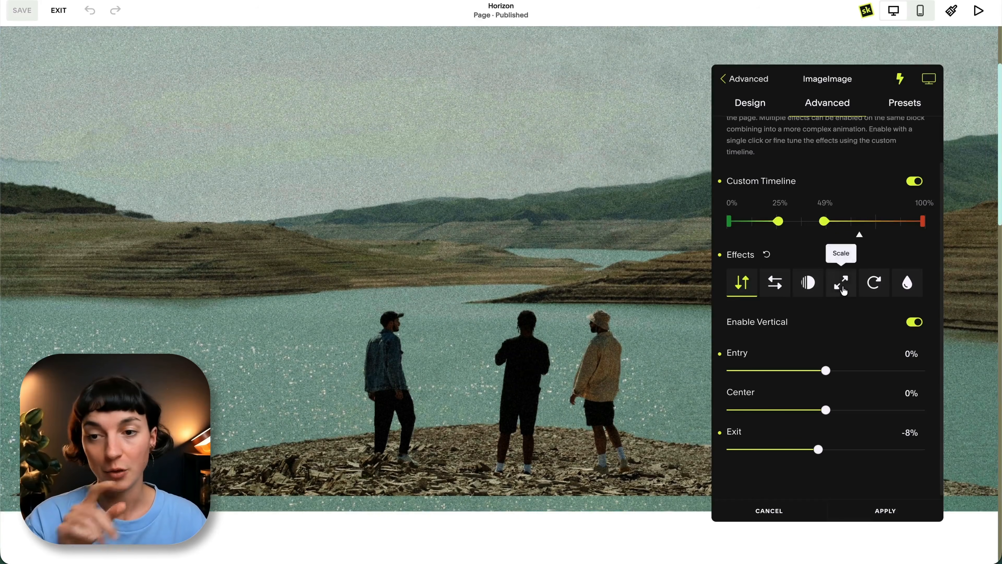
# - Enable the Scale effect on the foreground image with Entry at 100%, and preview its growth along the page
pyautogui.click(842, 283)
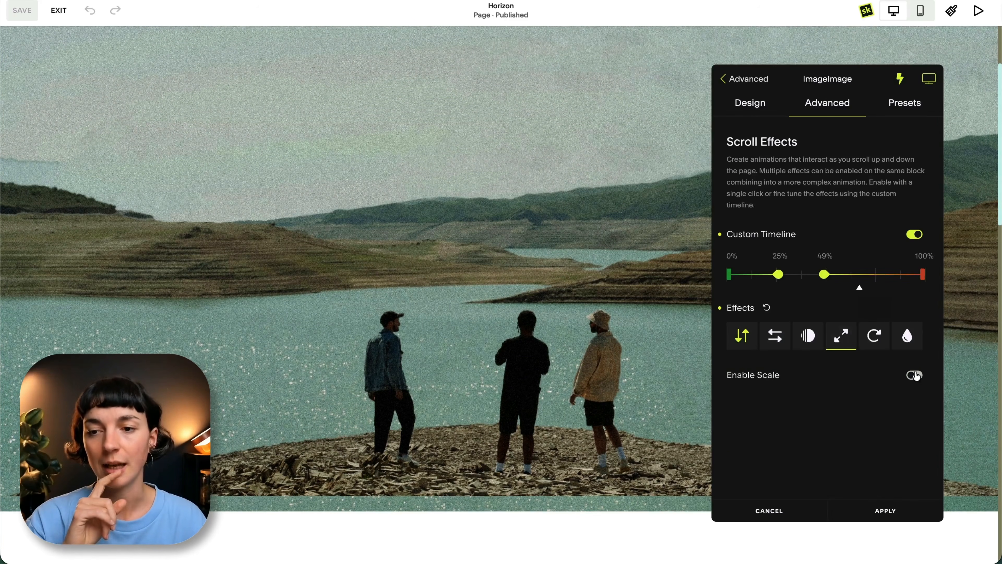
pyautogui.click(914, 374)
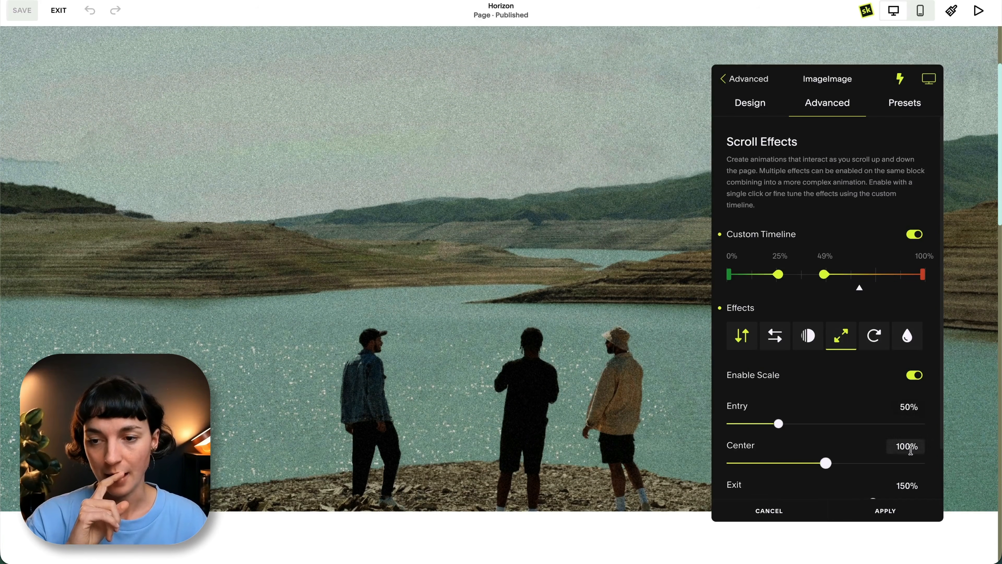
pyautogui.moveTo(782, 427); pyautogui.dragTo(825, 424)
pyautogui.scroll(3, 588, 375)
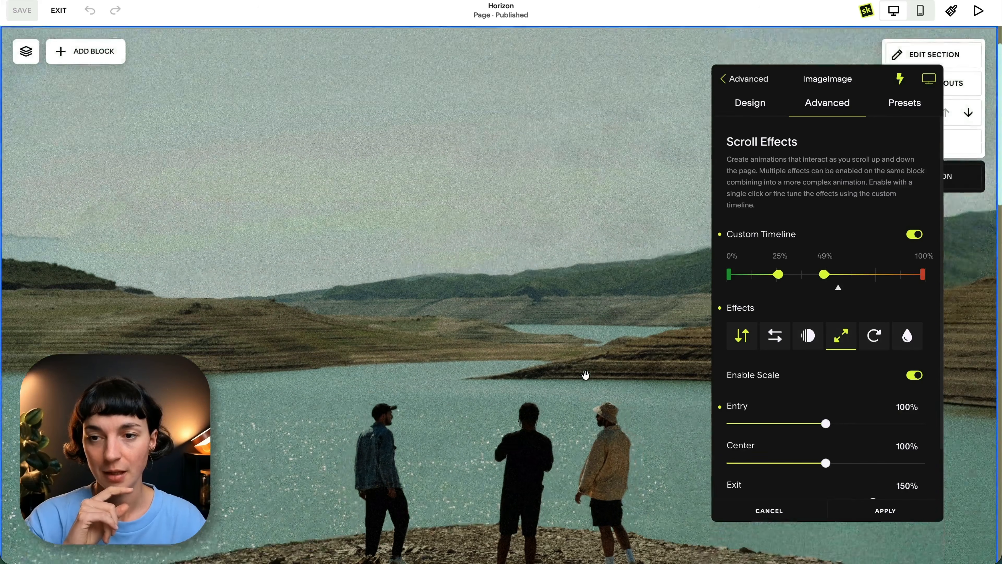
pyautogui.scroll(-5, 586, 375)
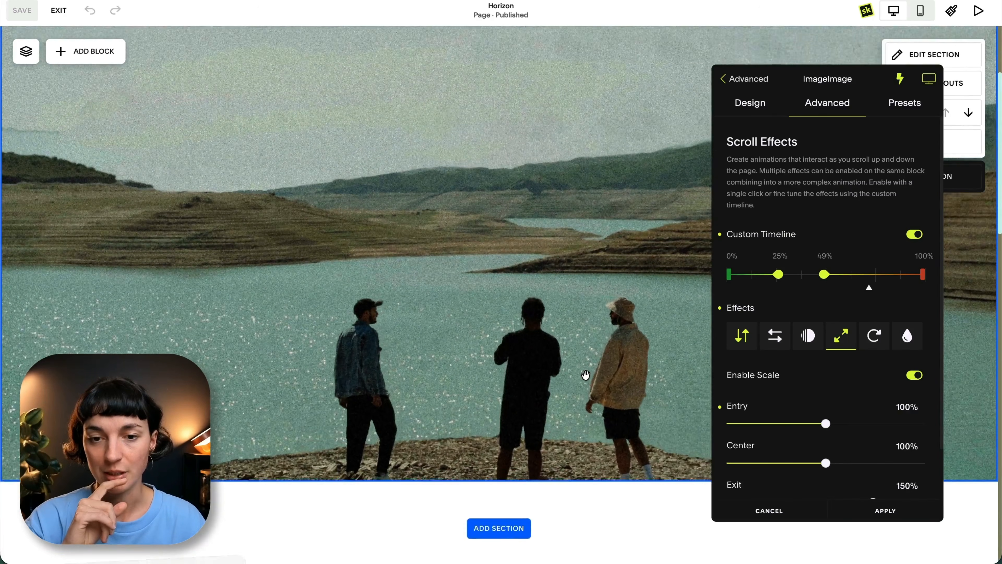
pyautogui.scroll(-2, 760, 434)
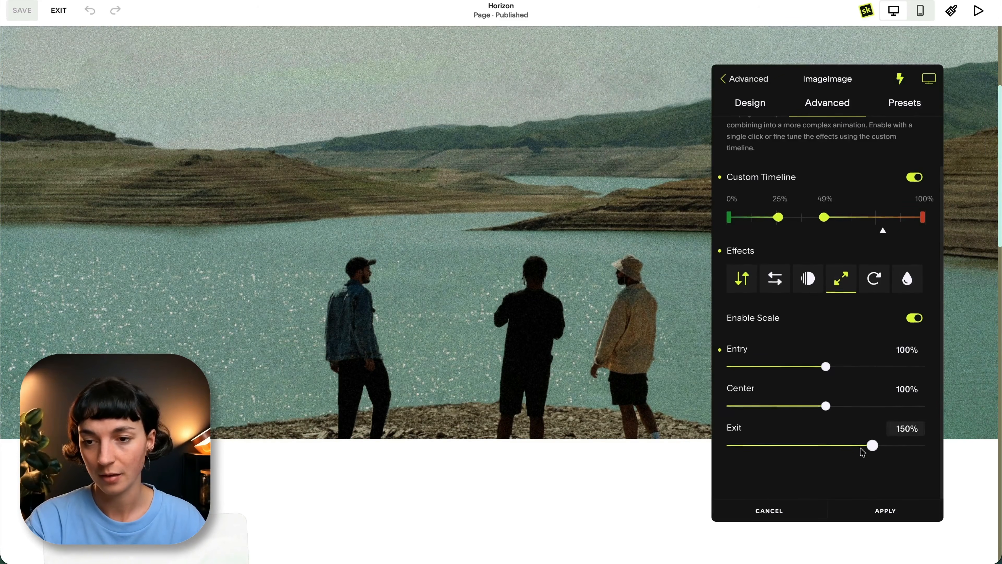
pyautogui.scroll(-3, 553, 358)
pyautogui.scroll(4, 555, 358)
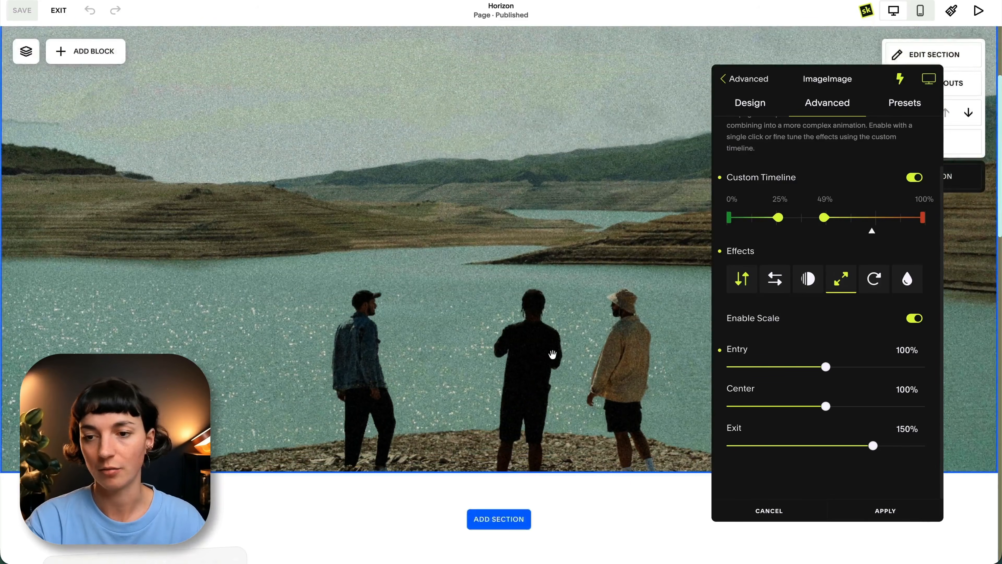
# - Set the Scale effect's Exit to 119%, preview the combined motion, and apply the foreground image's scroll effects
pyautogui.moveTo(873, 452); pyautogui.dragTo(844, 448)
pyautogui.scroll(-4, 680, 416)
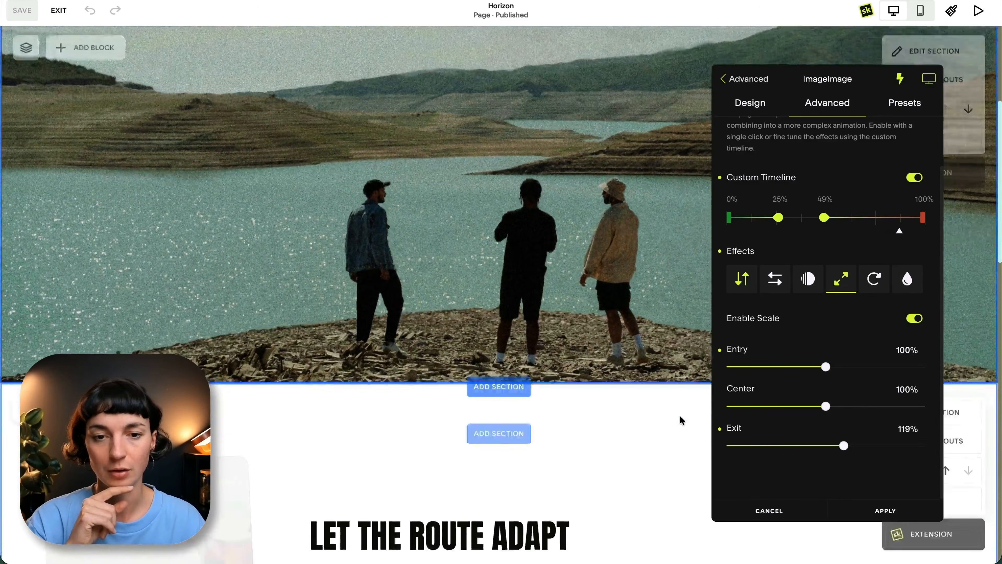
pyautogui.scroll(5, 680, 415)
pyautogui.scroll(-5, 680, 416)
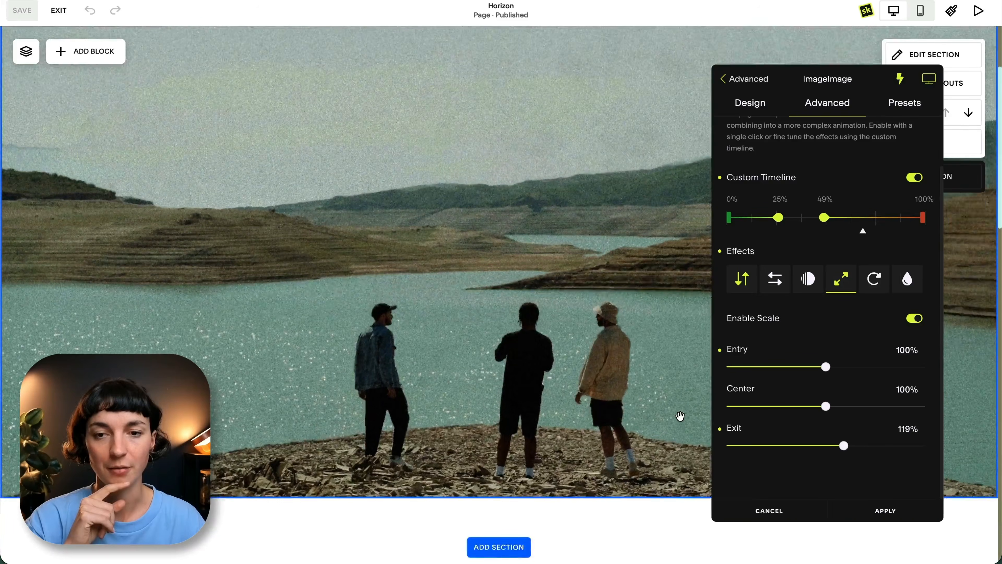
pyautogui.scroll(5, 680, 419)
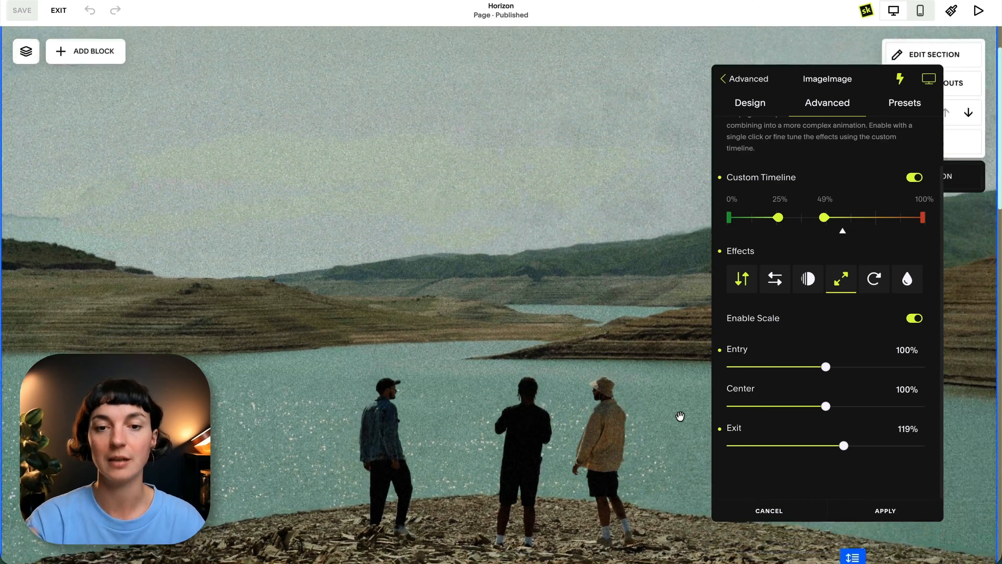
pyautogui.scroll(-2, 680, 416)
pyautogui.scroll(3, 680, 415)
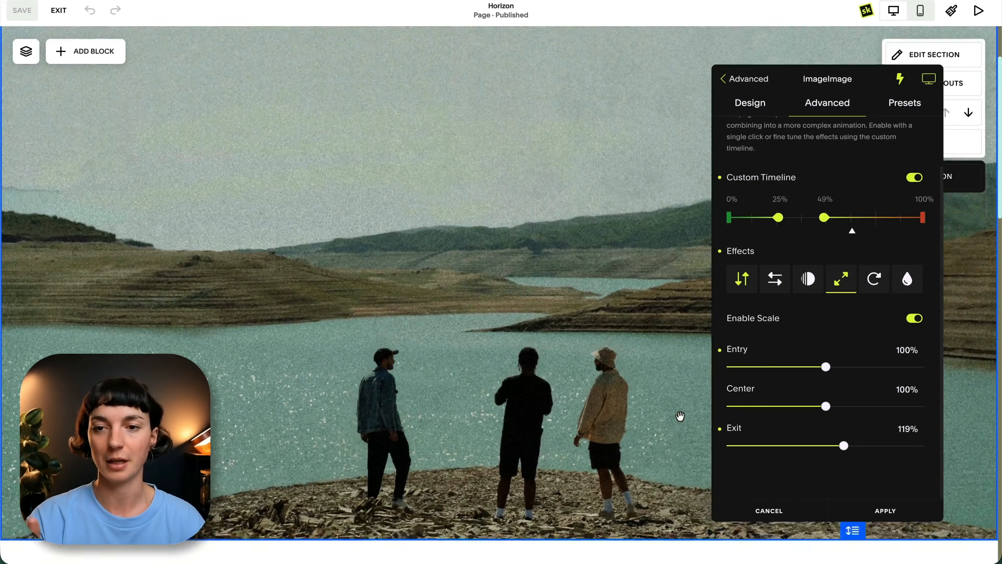
pyautogui.scroll(-2, 680, 416)
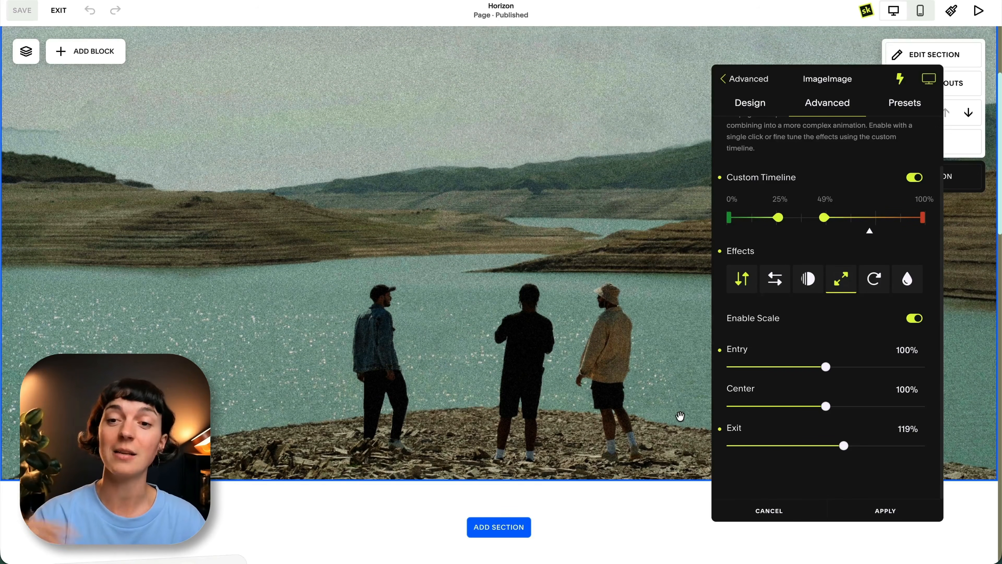
pyautogui.click(886, 512)
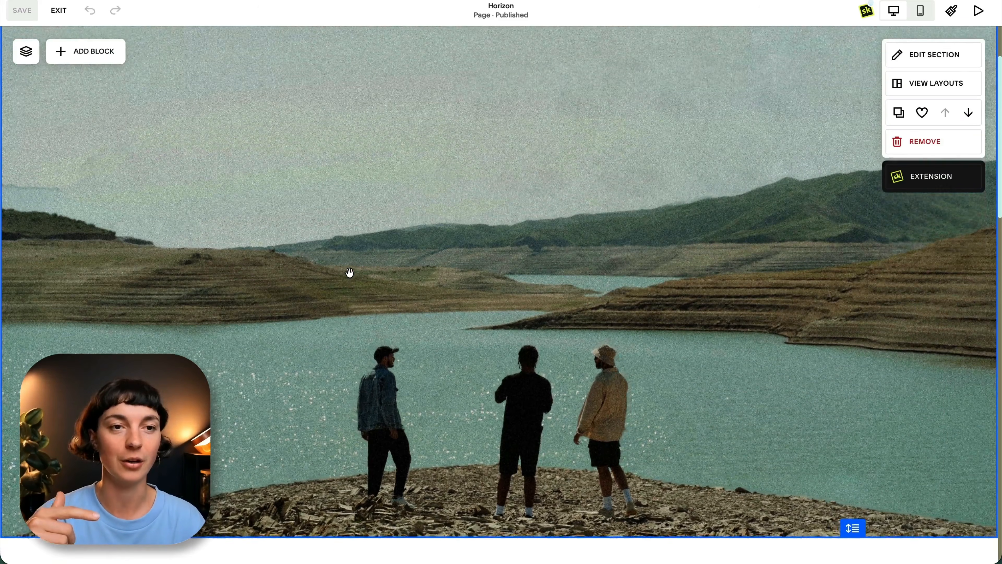
# - Select the background lake image from the section's layers and open its Scroll Effects in the extension
pyautogui.scroll(2, 350, 273)
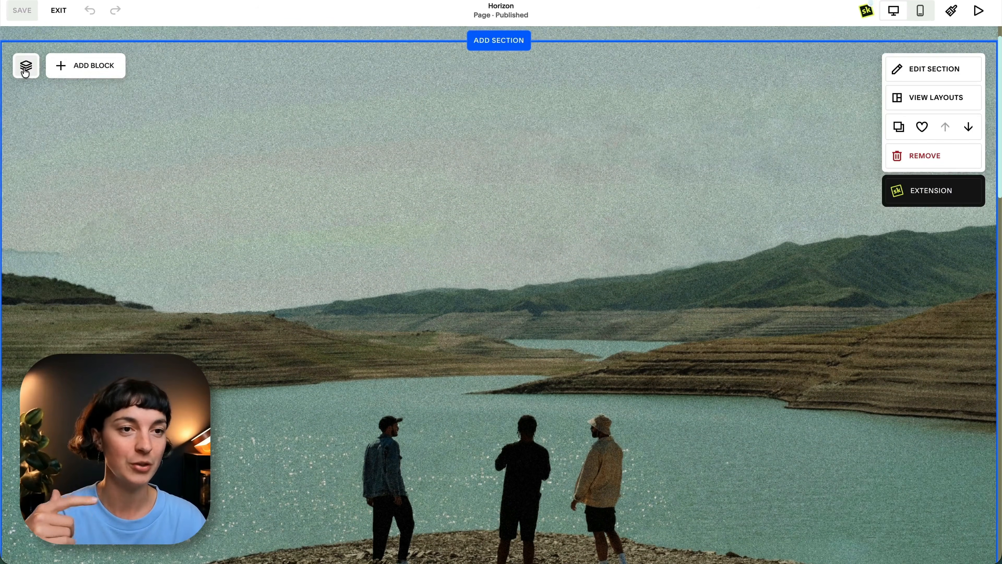
pyautogui.click(25, 73)
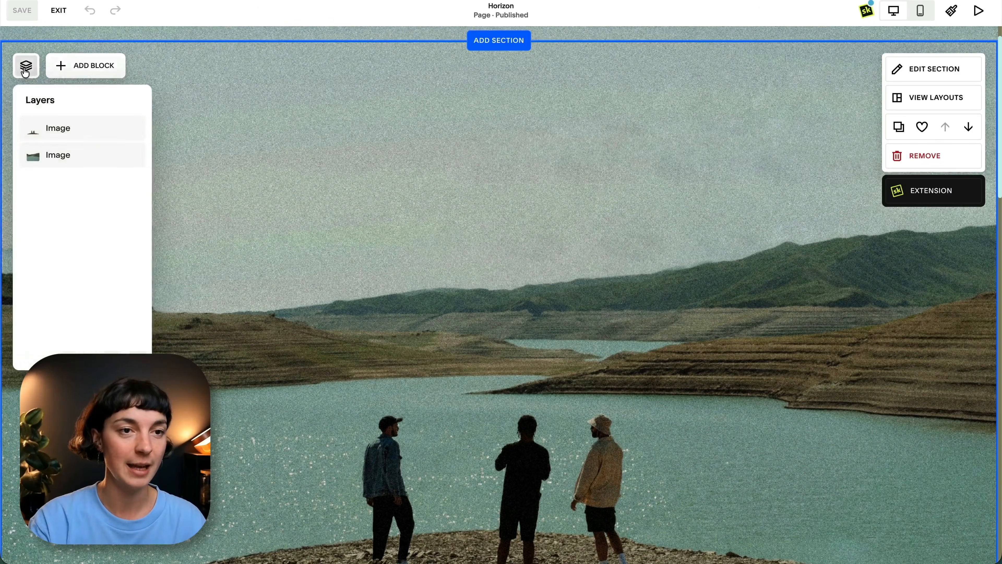
pyautogui.click(72, 156)
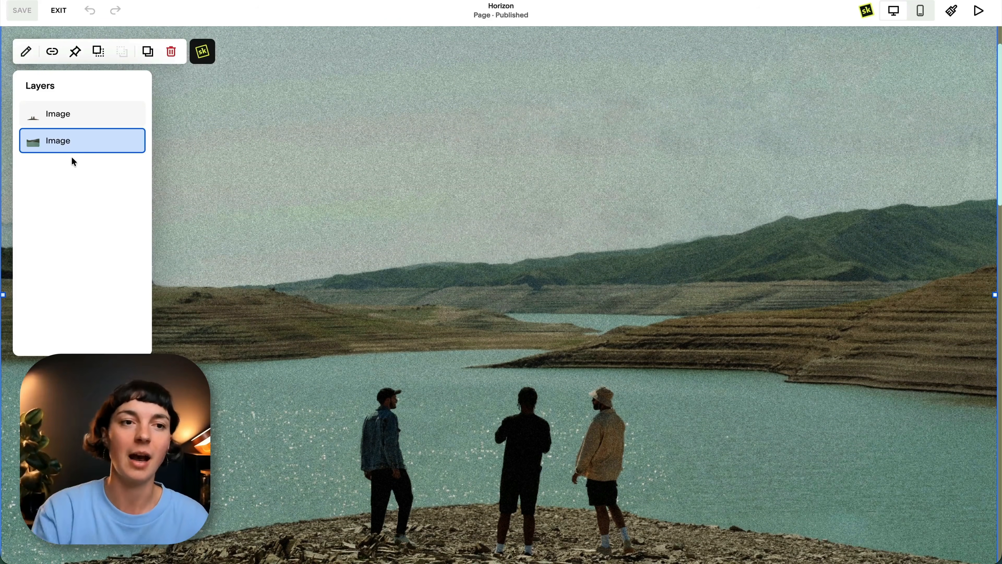
pyautogui.click(203, 53)
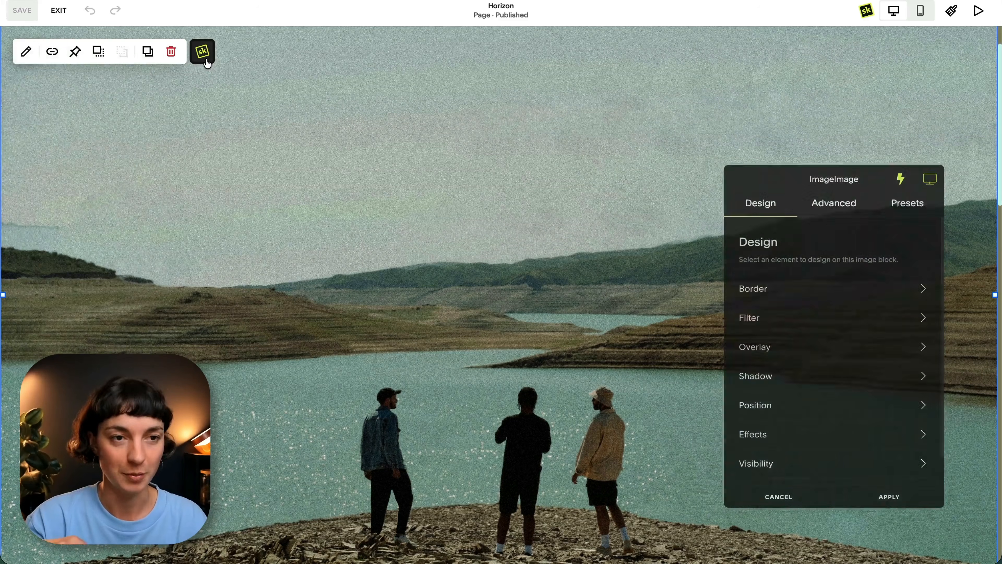
pyautogui.click(831, 209)
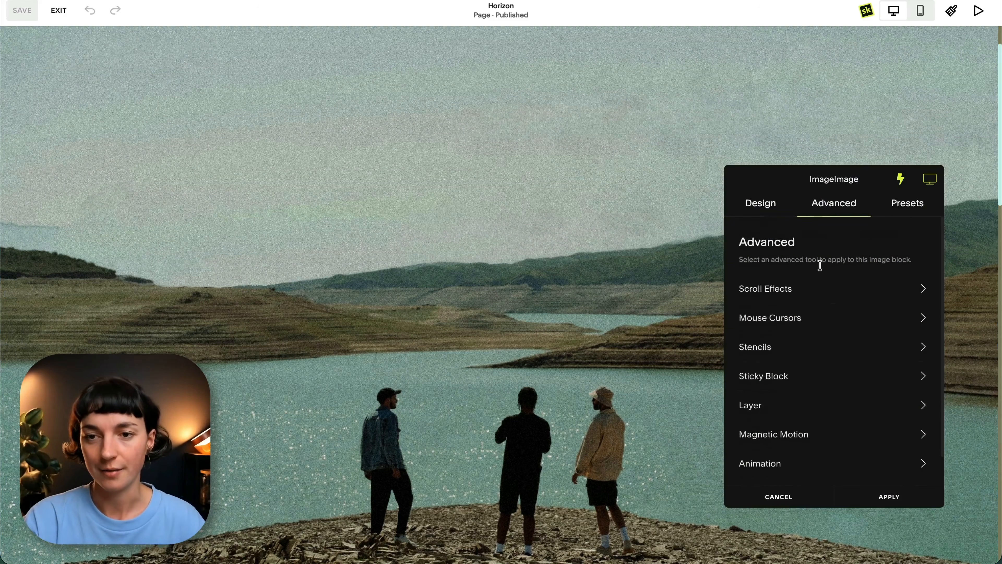
pyautogui.click(829, 292)
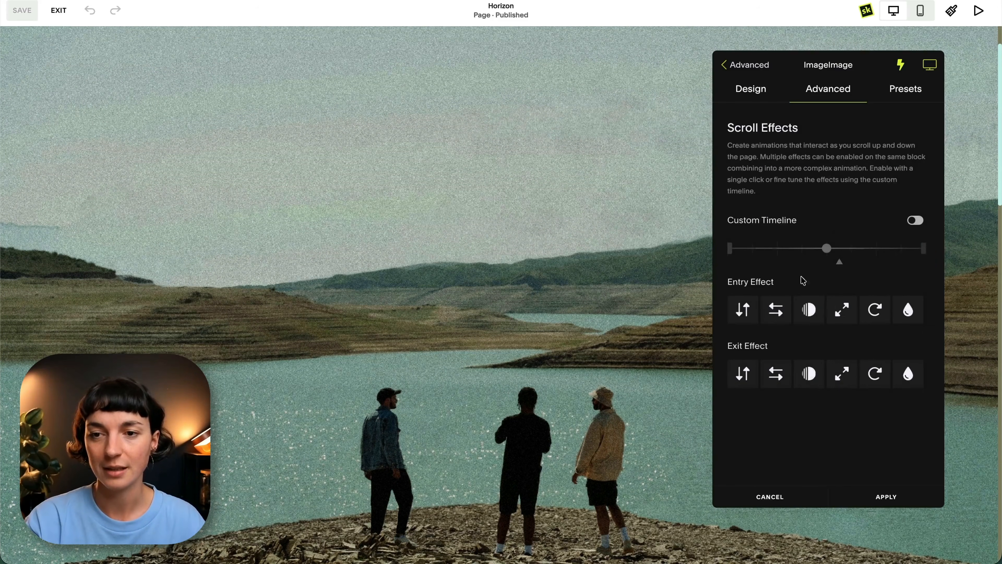
# - Enable the custom timeline for the background lake image and move its exit handle to 49%
pyautogui.click(916, 221)
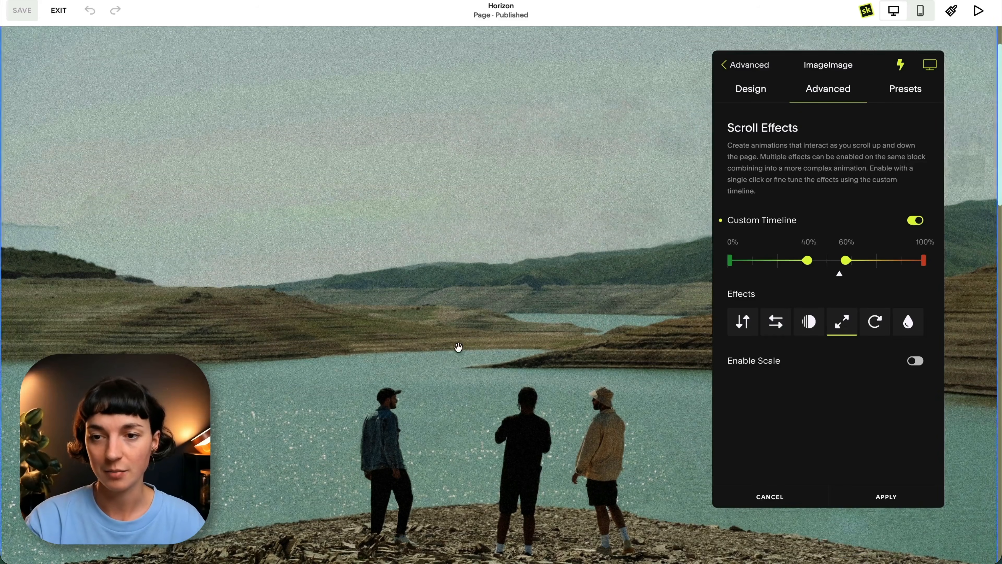
pyautogui.scroll(2, 441, 357)
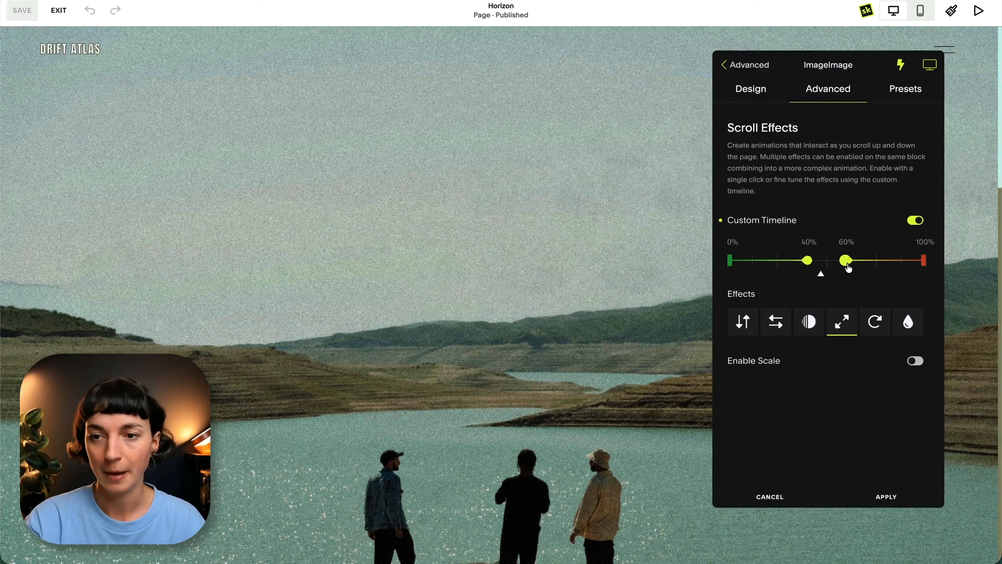
pyautogui.moveTo(845, 268); pyautogui.dragTo(825, 270)
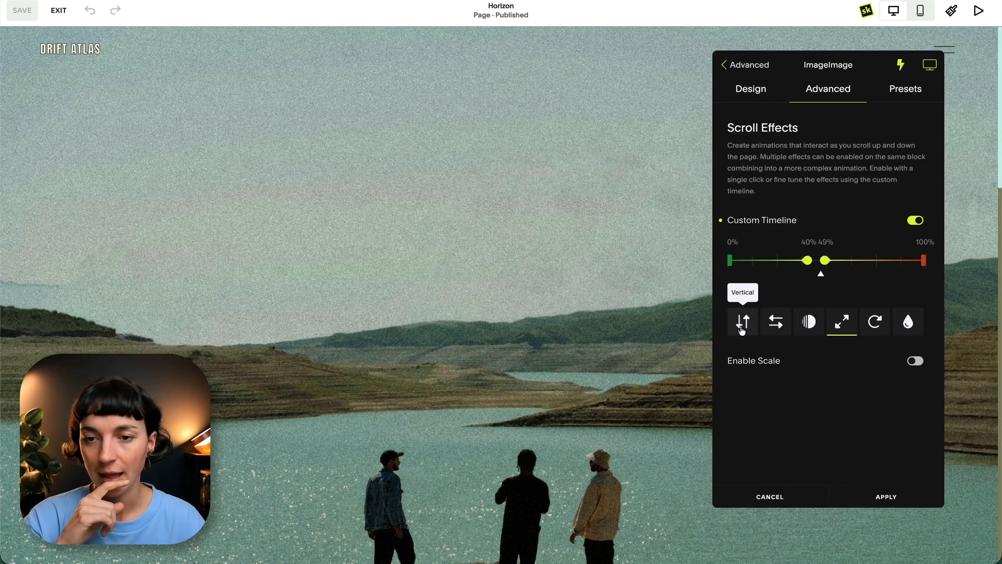
# - Enable the Vertical effect on the background lake image with its Entry at 0%
pyautogui.click(915, 360)
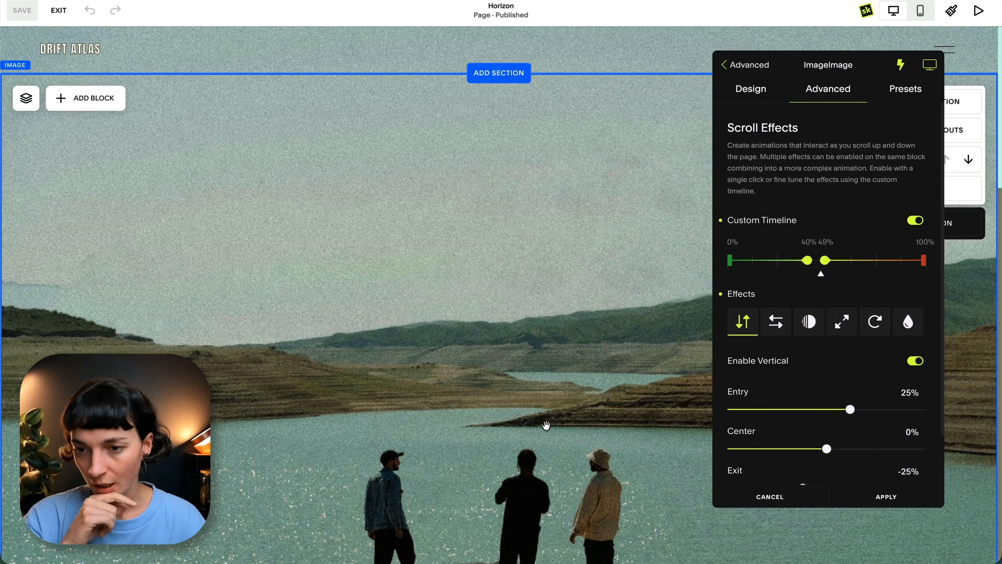
pyautogui.scroll(-3, 546, 425)
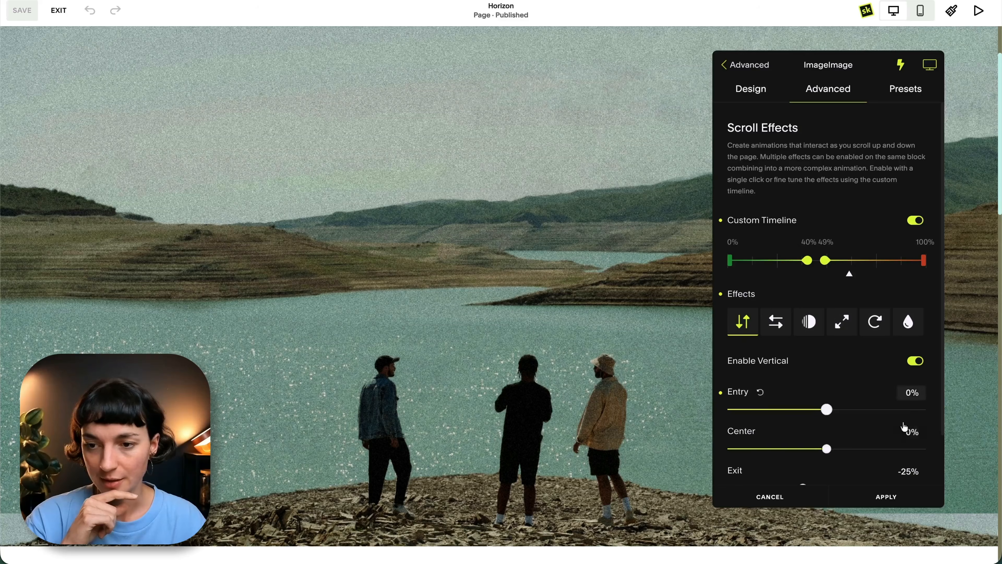
pyautogui.scroll(-1, 846, 432)
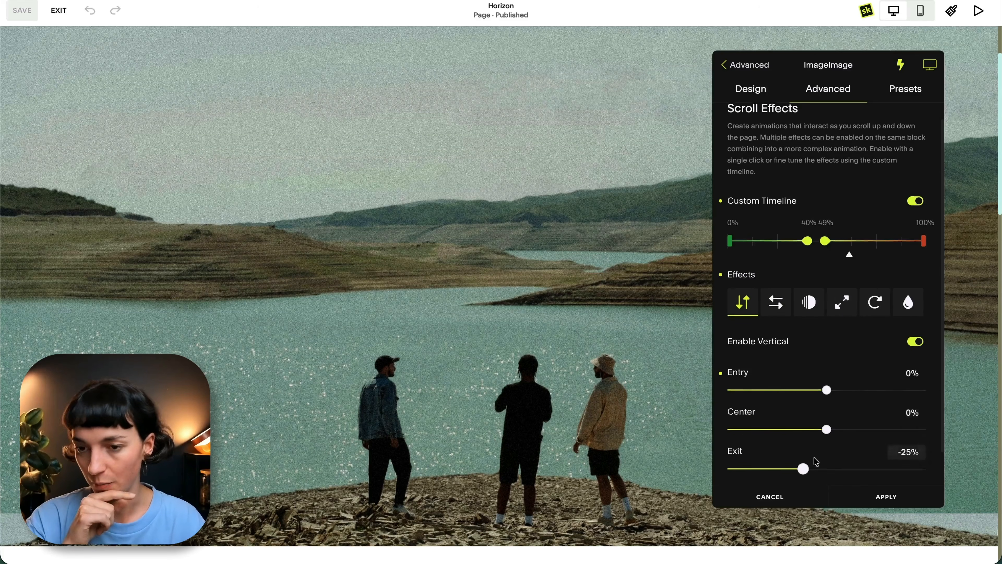
# - Set the Vertical effect's Exit to 8% and preview the background moving behind the foreground figures
pyautogui.moveTo(804, 468); pyautogui.dragTo(834, 469)
pyautogui.scroll(2, 540, 414)
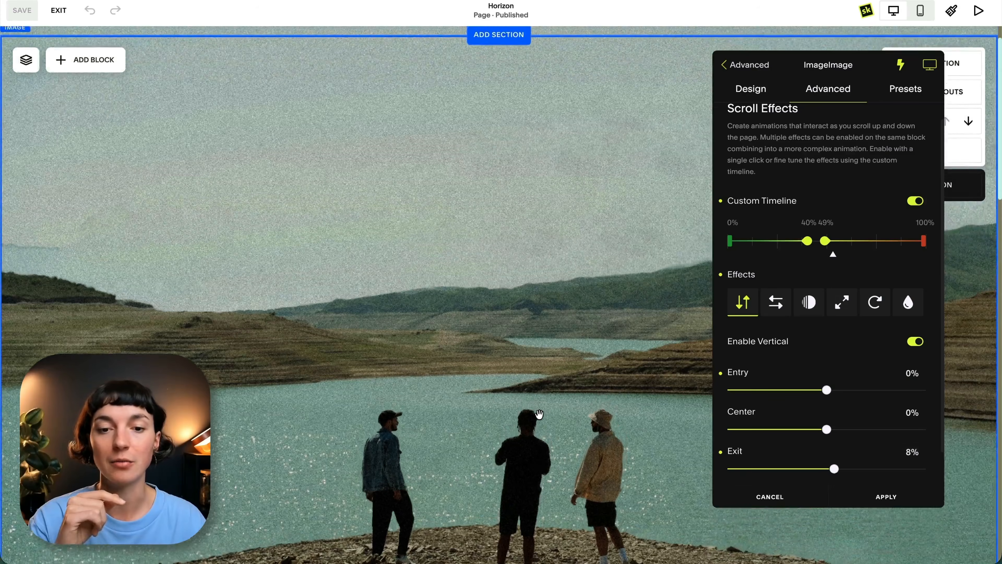
pyautogui.scroll(-2, 538, 414)
pyautogui.scroll(3, 540, 414)
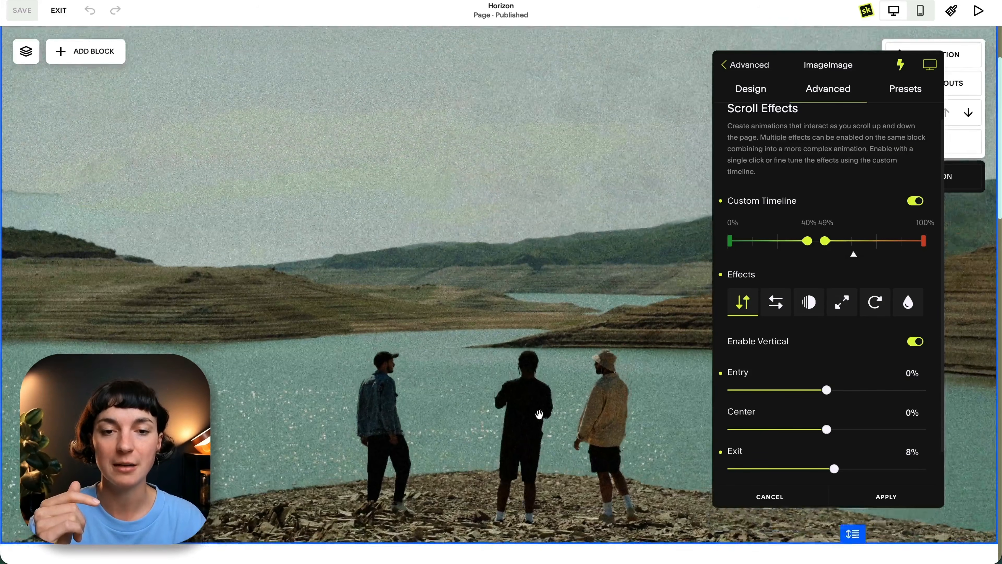
pyautogui.scroll(-2, 539, 414)
pyautogui.scroll(-2, 539, 415)
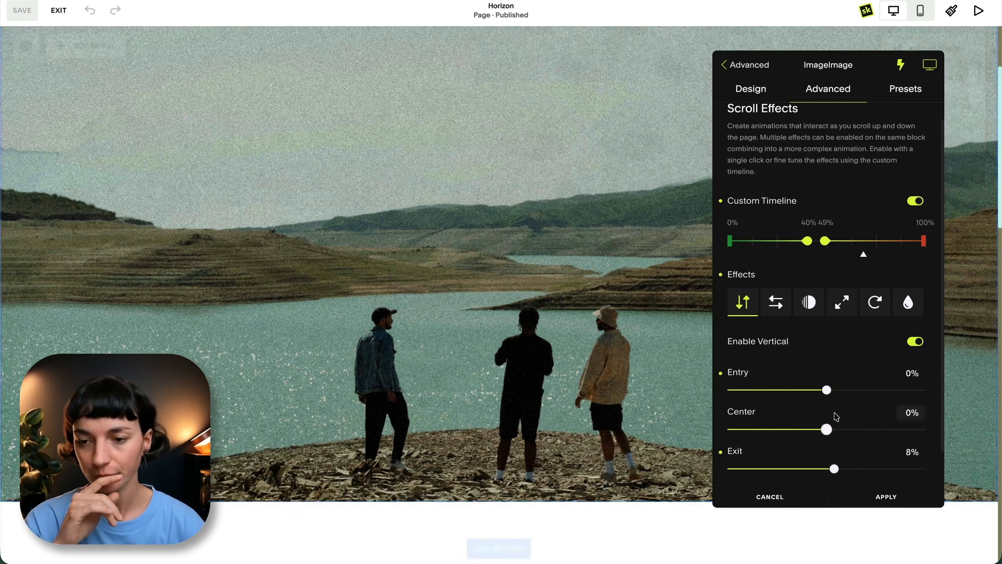
# - Try the Vertical effect's Exit at 37% while previewing the parallax, and settle on 10%
pyautogui.moveTo(836, 469); pyautogui.dragTo(861, 470)
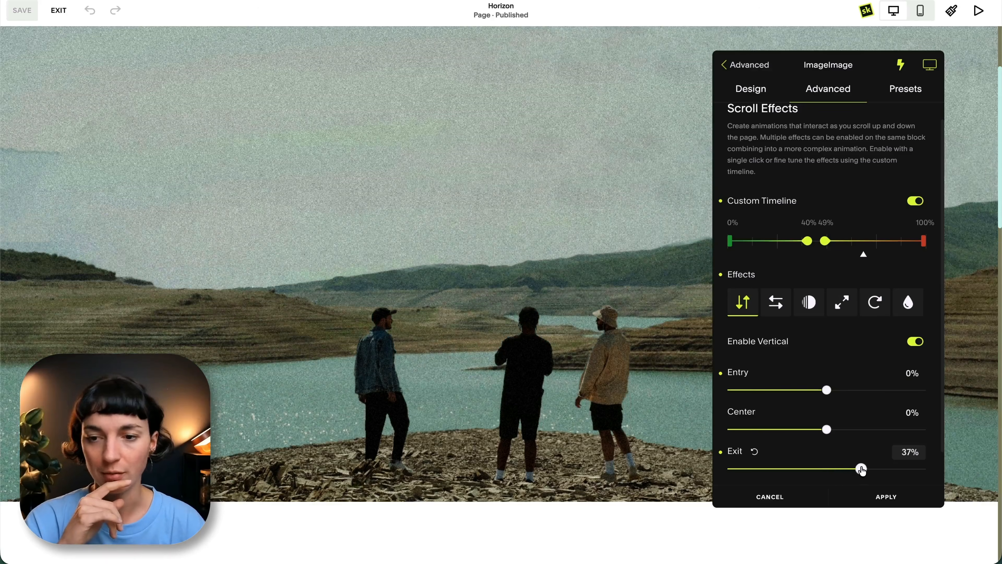
pyautogui.scroll(-3, 384, 418)
pyautogui.scroll(5, 383, 417)
pyautogui.scroll(-3, 382, 414)
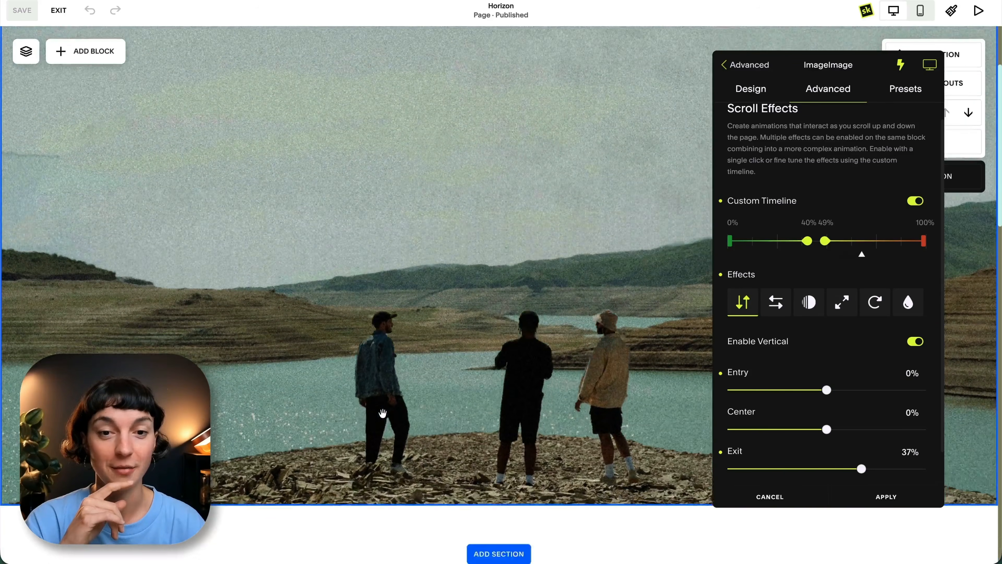
pyautogui.scroll(3, 382, 413)
pyautogui.scroll(-3, 382, 413)
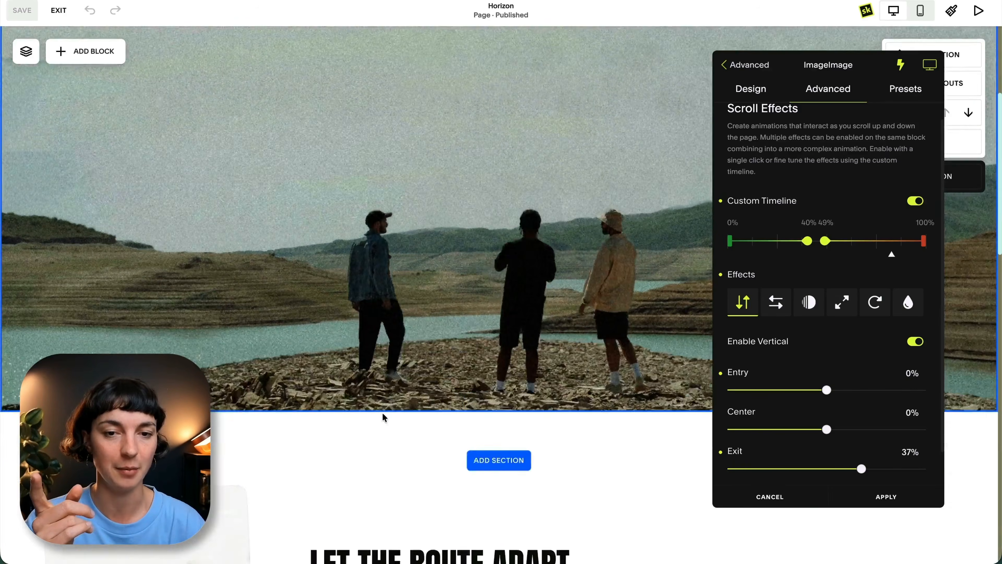
pyautogui.scroll(5, 383, 414)
pyautogui.scroll(-2, 382, 413)
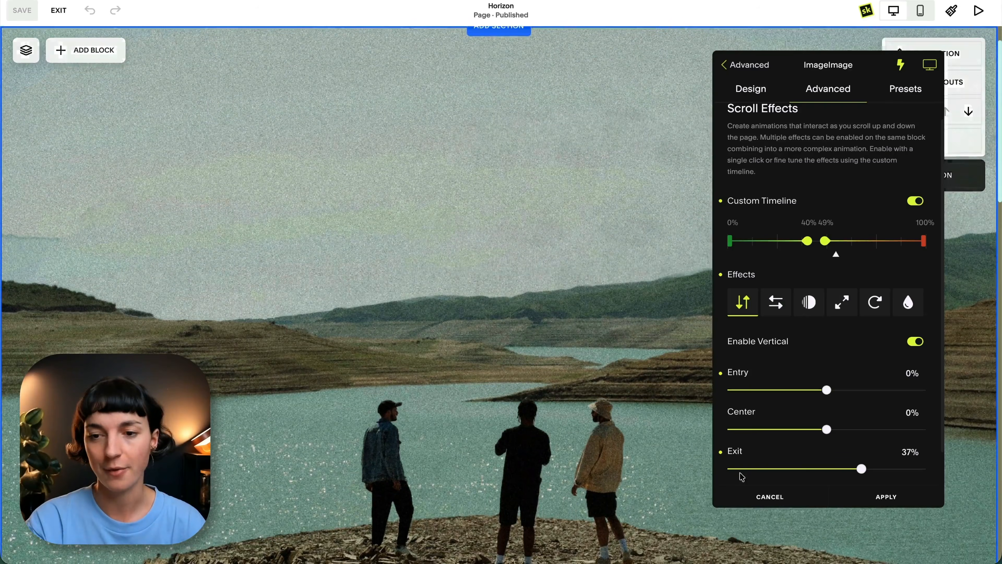
pyautogui.moveTo(862, 473); pyautogui.dragTo(836, 470)
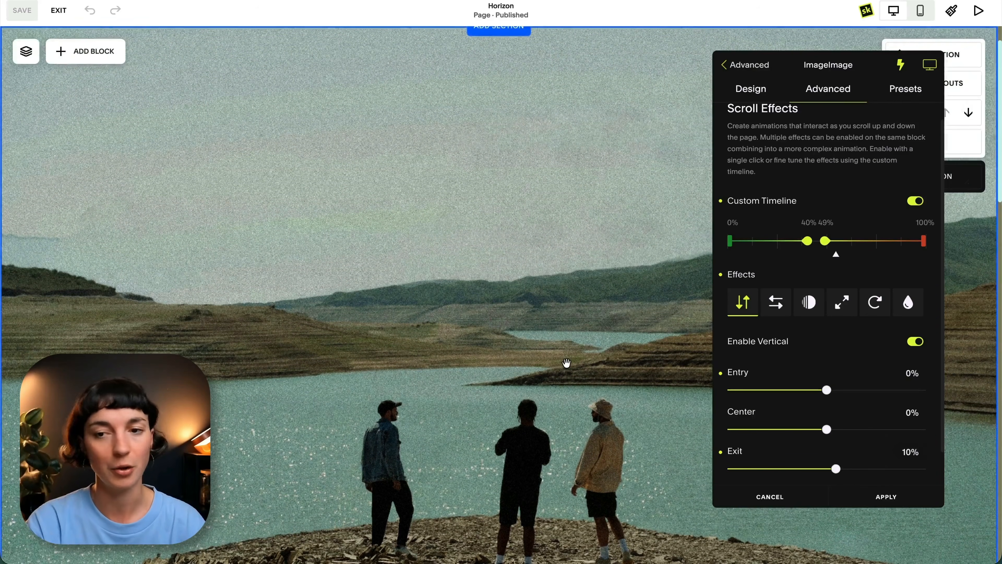
# - Enable the Scale effect on the background image with Entry at 100%, and preview its growth along the page
pyautogui.click(841, 308)
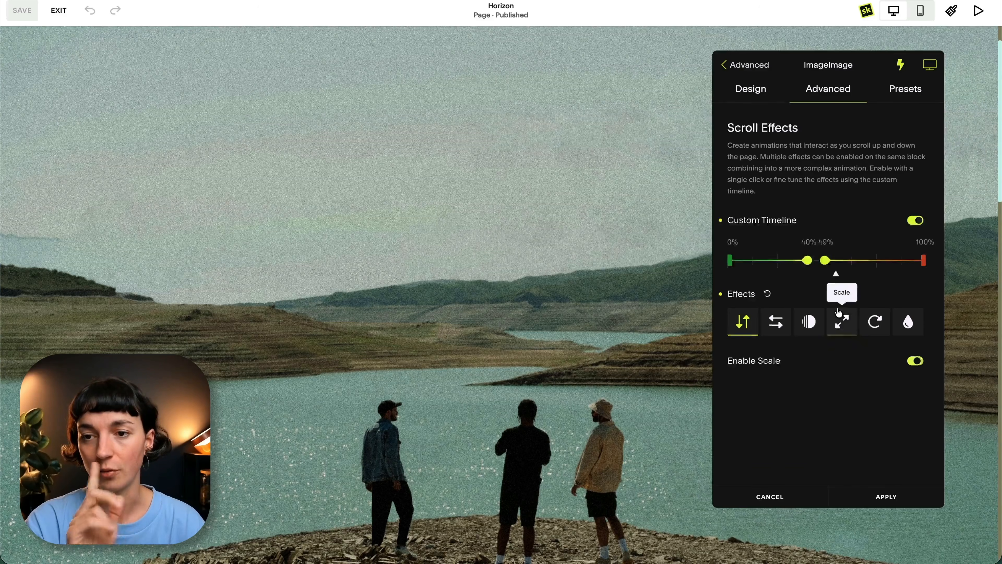
pyautogui.click(914, 362)
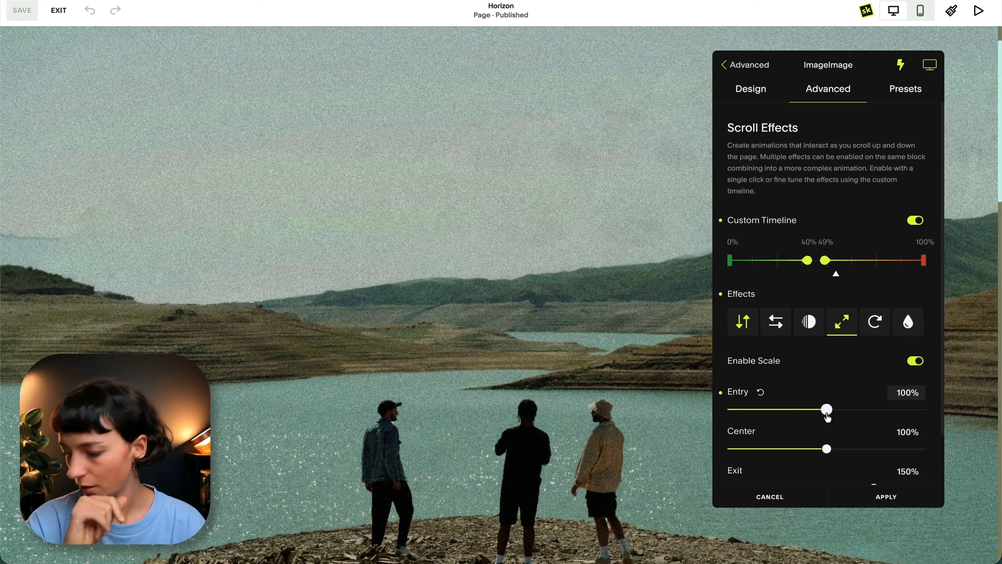
pyautogui.scroll(-3, 660, 450)
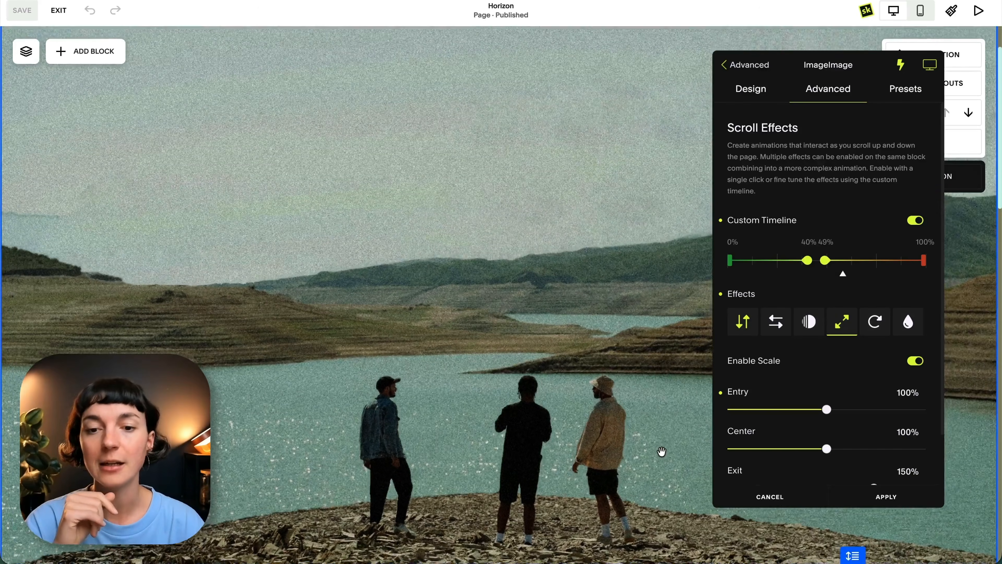
pyautogui.scroll(1, 662, 452)
pyautogui.scroll(-2, 641, 407)
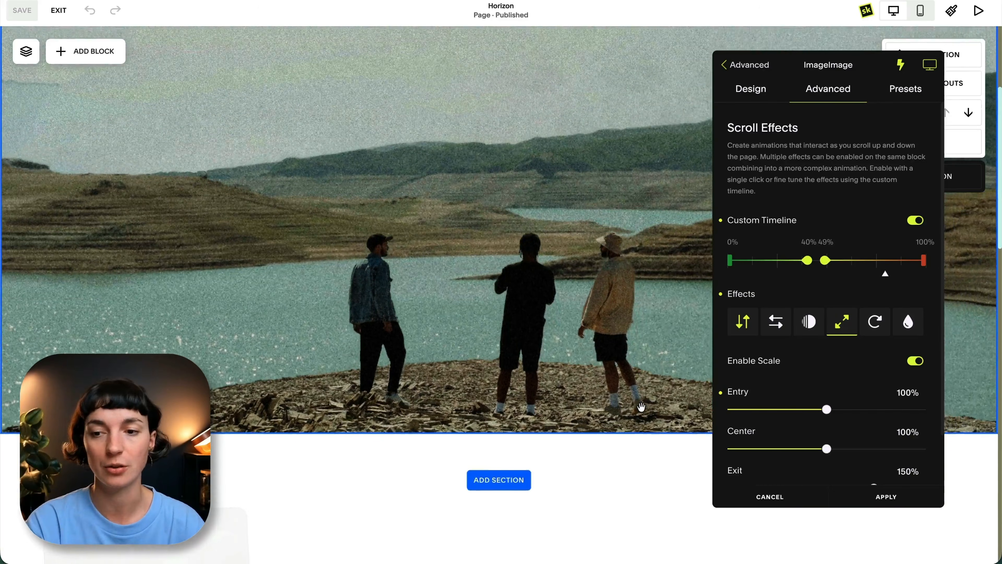
pyautogui.scroll(1, 641, 407)
pyautogui.scroll(-1, 906, 395)
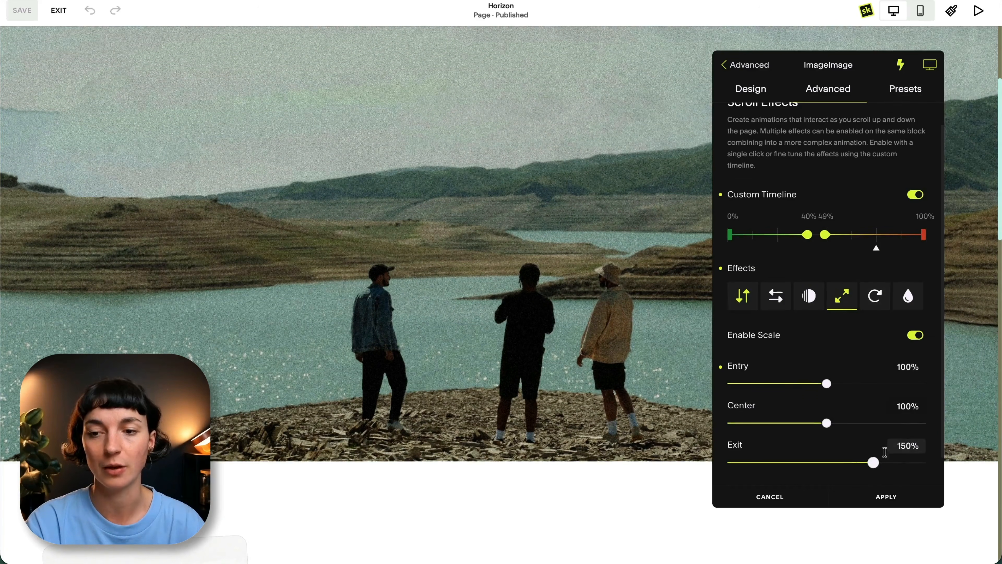
# - Set the background's Scale Exit to 110%, preview the combined motion, and apply its scroll effects
pyautogui.moveTo(873, 463); pyautogui.dragTo(837, 463)
pyautogui.scroll(-3, 530, 381)
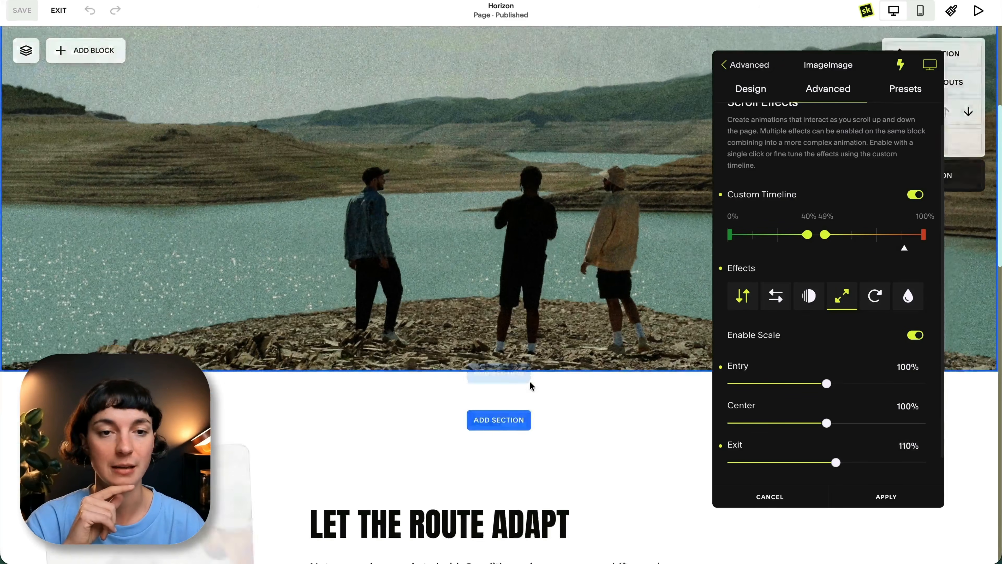
pyautogui.scroll(5, 530, 381)
pyautogui.scroll(-3, 530, 381)
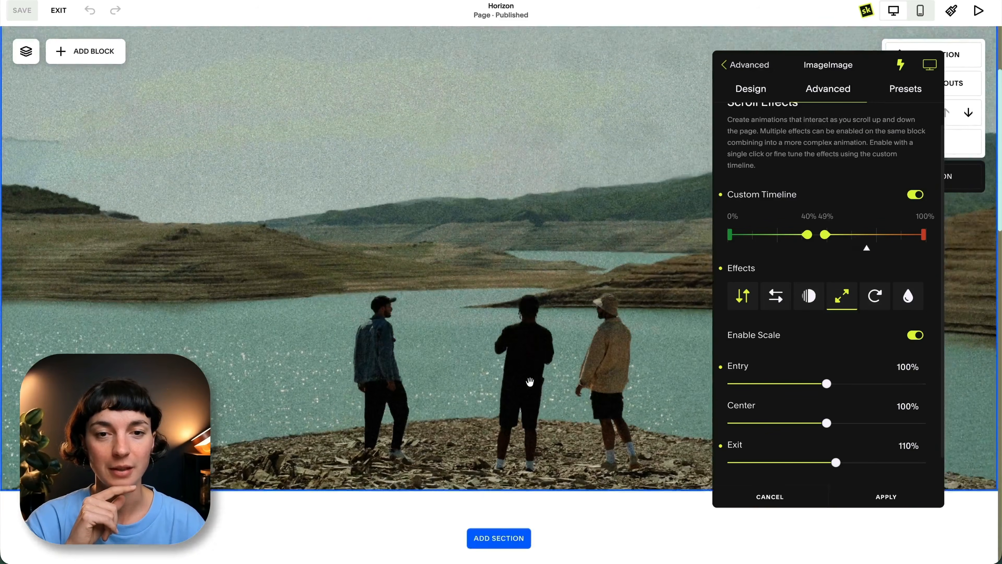
pyautogui.scroll(3, 529, 381)
pyautogui.scroll(-3, 530, 381)
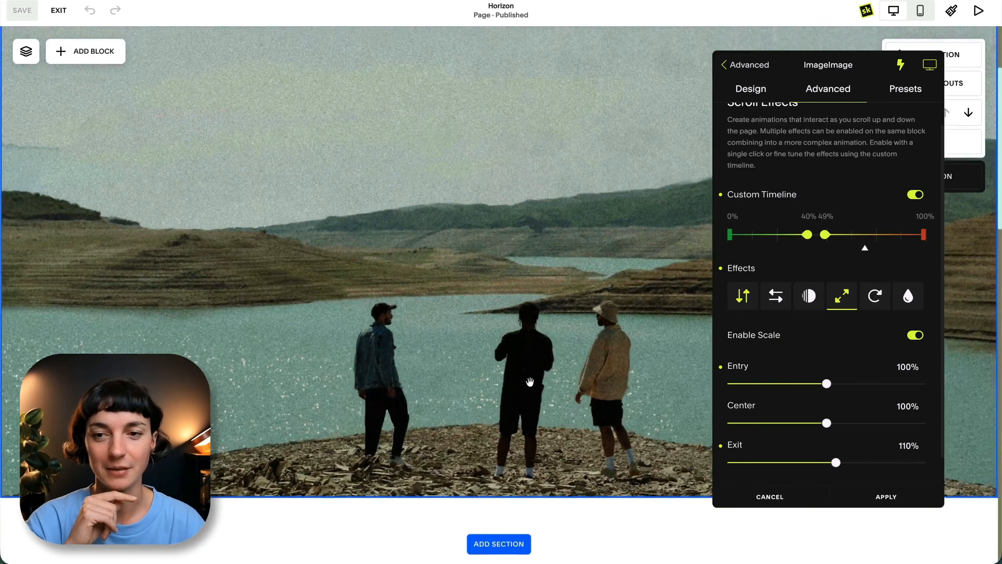
pyautogui.scroll(5, 530, 381)
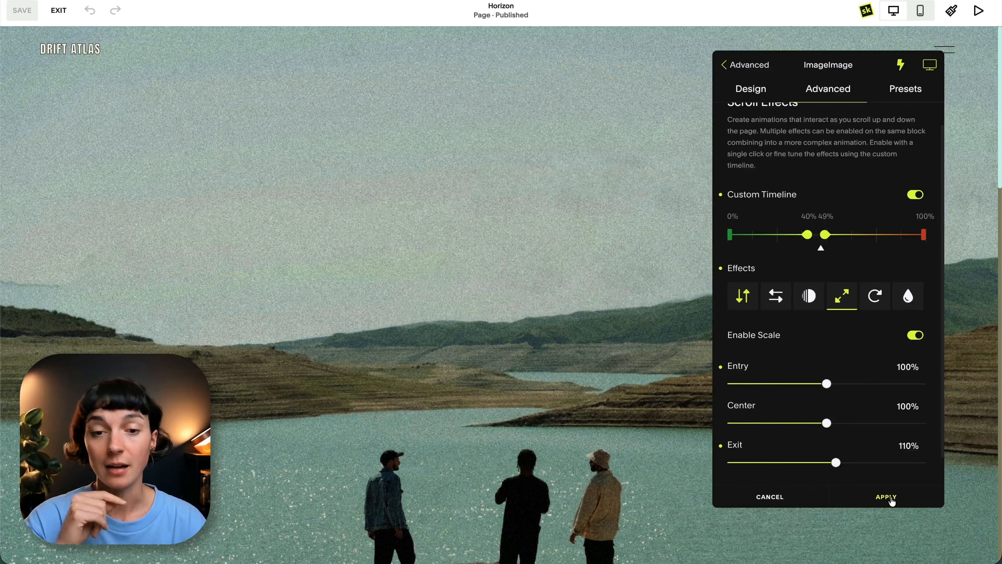
pyautogui.click(886, 497)
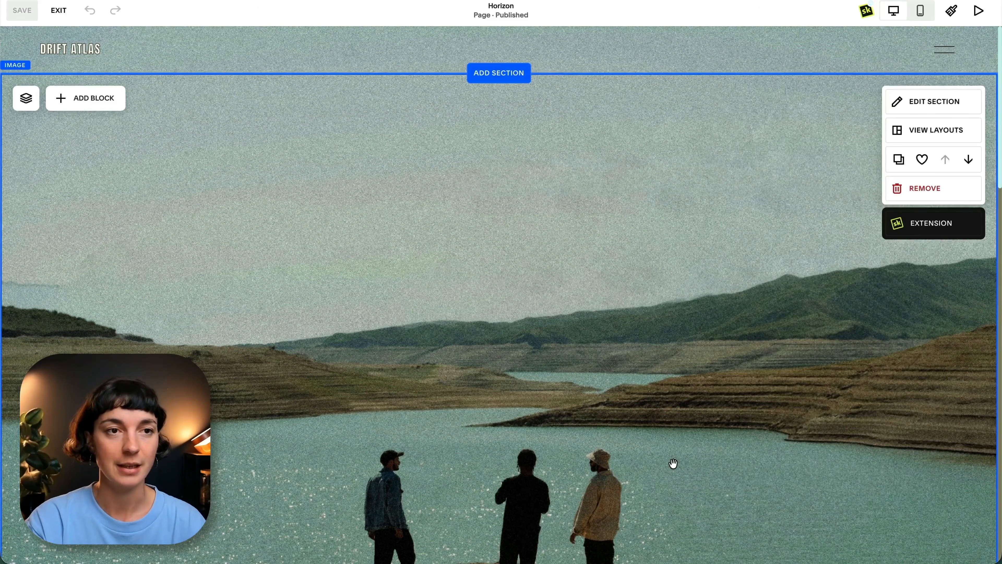
# - Add a Heading 3 text block reading "Shifting Plans" to the hero section and place it over the sky above the hills
pyautogui.click(82, 112)
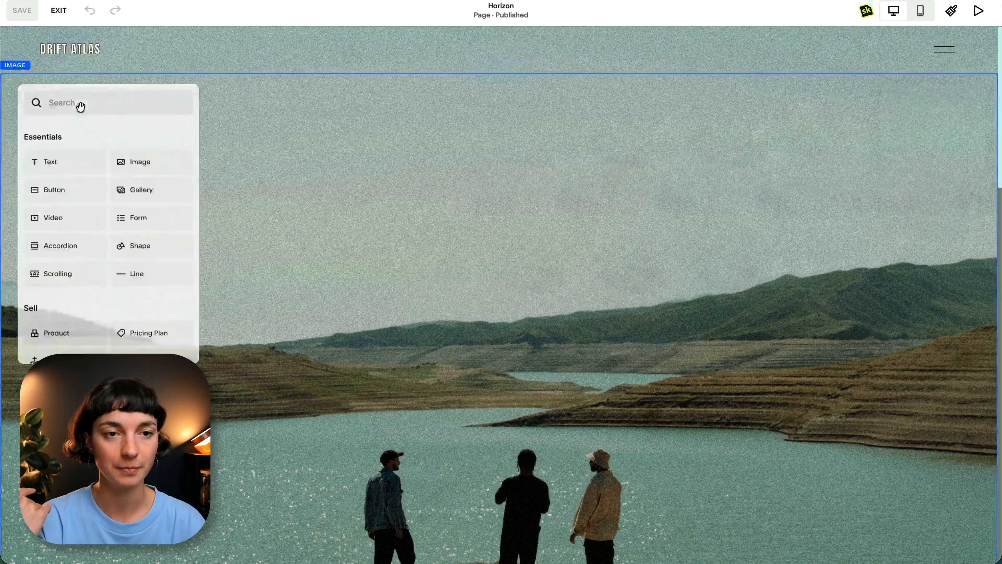
pyautogui.click(72, 168)
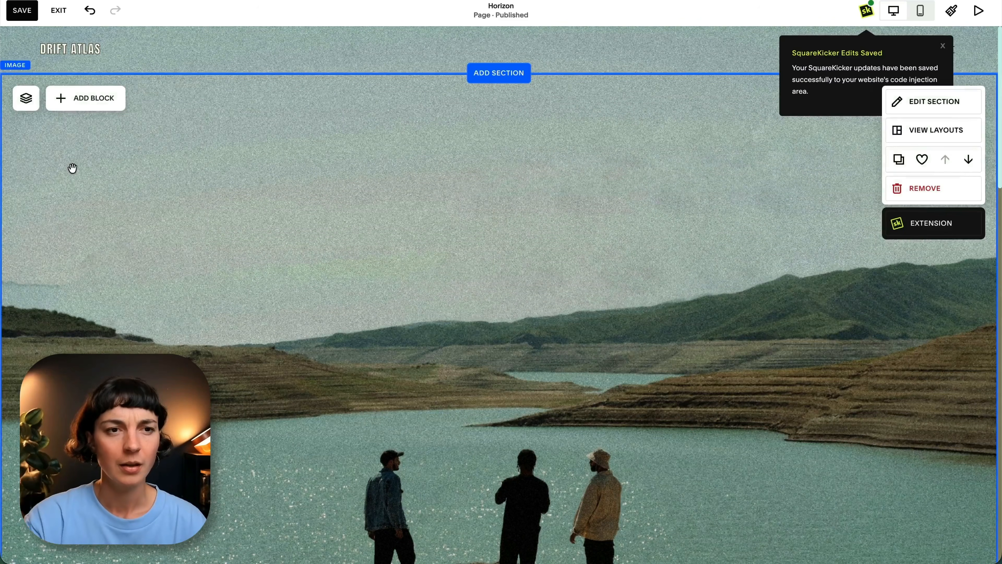
pyautogui.click(141, 115)
pyautogui.click(119, 111)
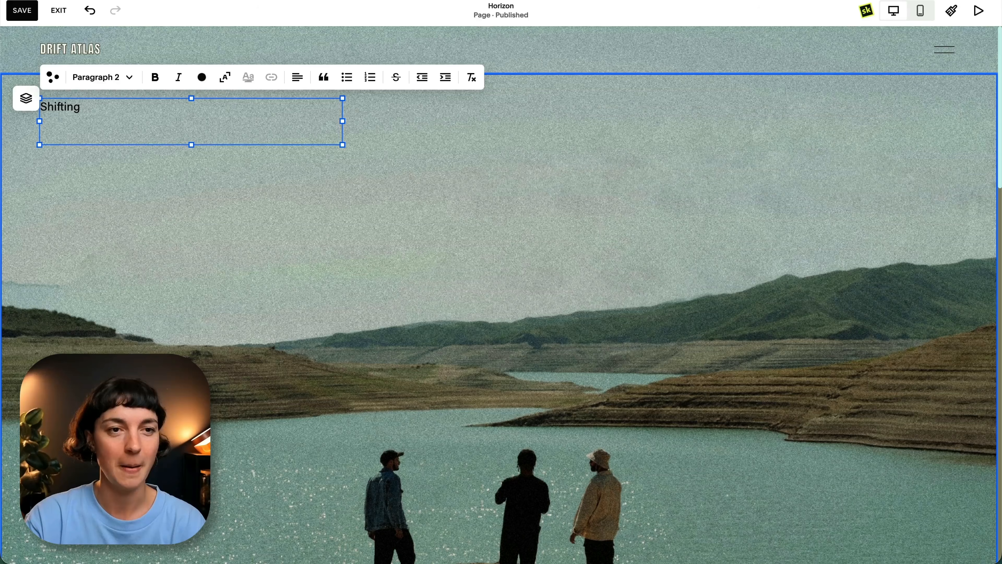
pyautogui.click(97, 83)
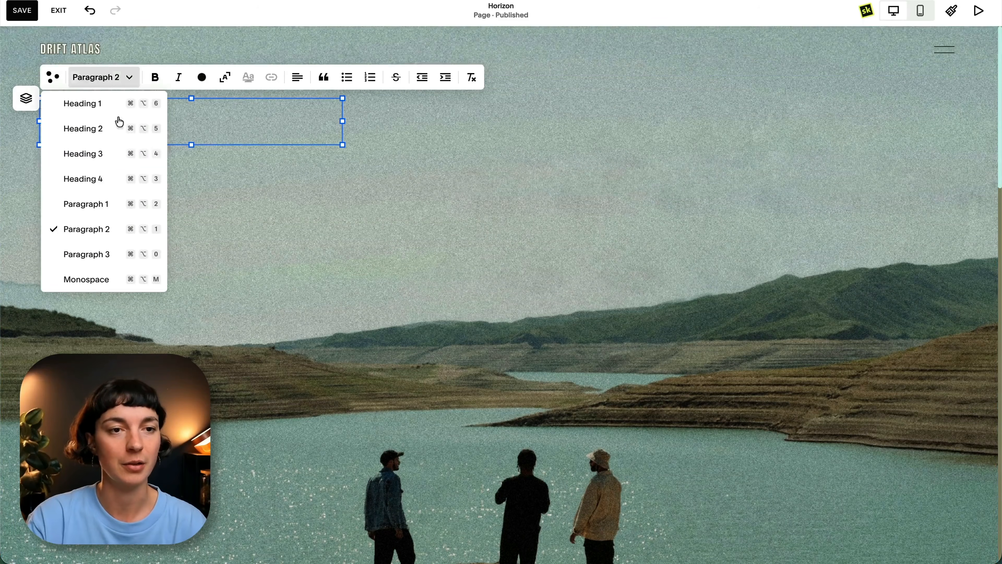
pyautogui.click(125, 152)
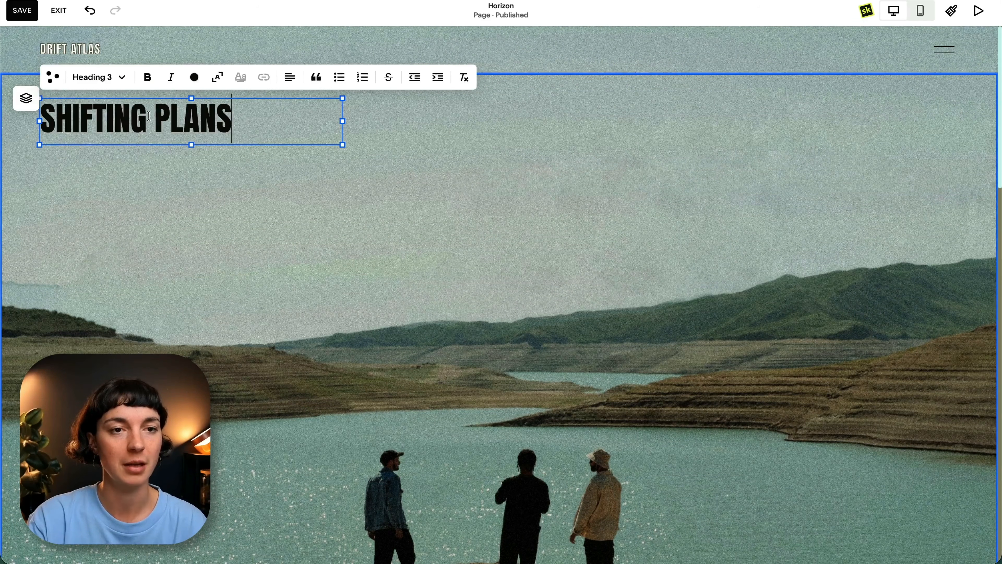
pyautogui.press('Escape')
pyautogui.moveTo(108, 129); pyautogui.dragTo(225, 307)
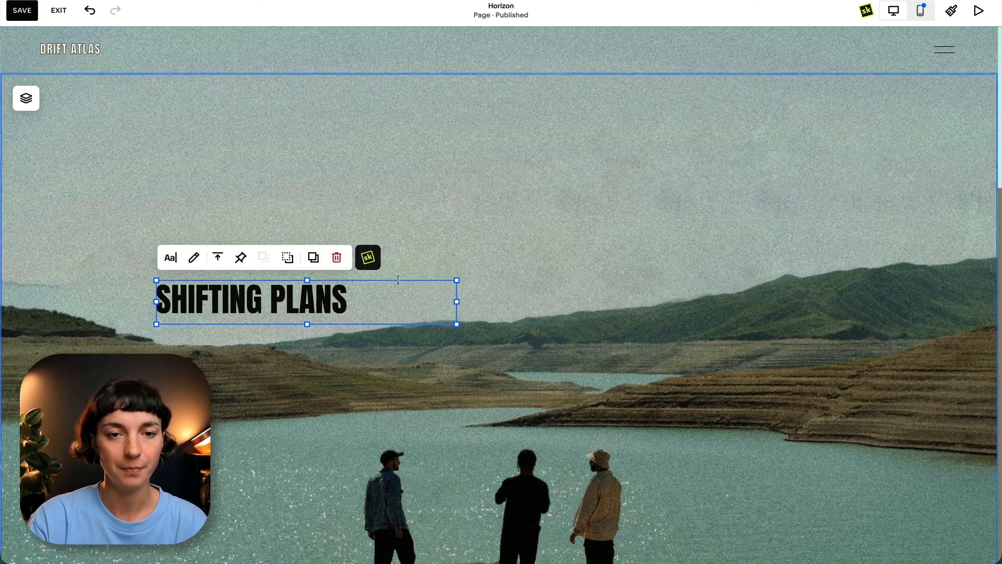
# - Change the "Shifting Plans" title to Heading 2 and resize its text box to fit it on one line
pyautogui.click(211, 298)
pyautogui.click(205, 262)
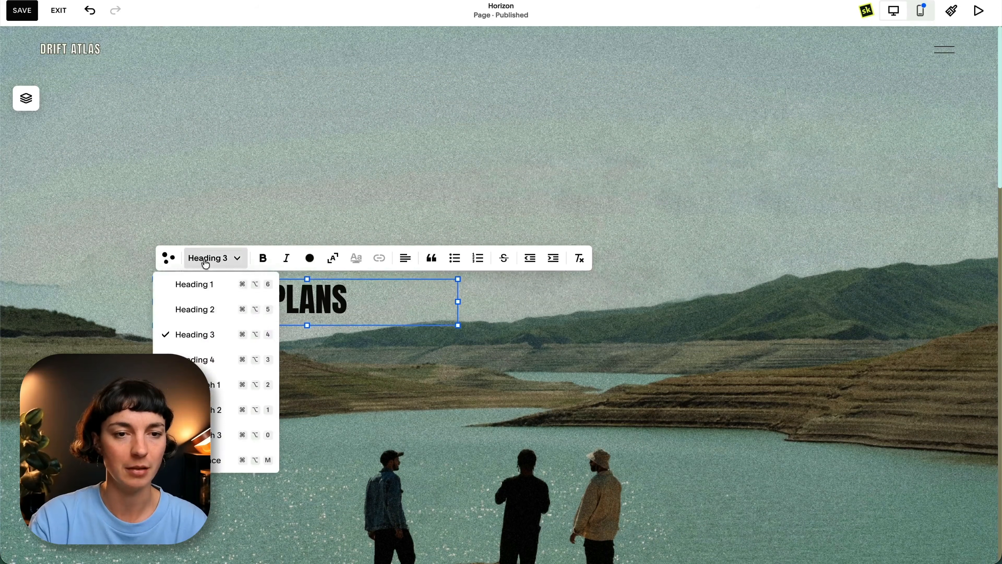
pyautogui.click(218, 309)
pyautogui.moveTo(458, 352); pyautogui.dragTo(614, 343)
pyautogui.moveTo(384, 427); pyautogui.dragTo(384, 352)
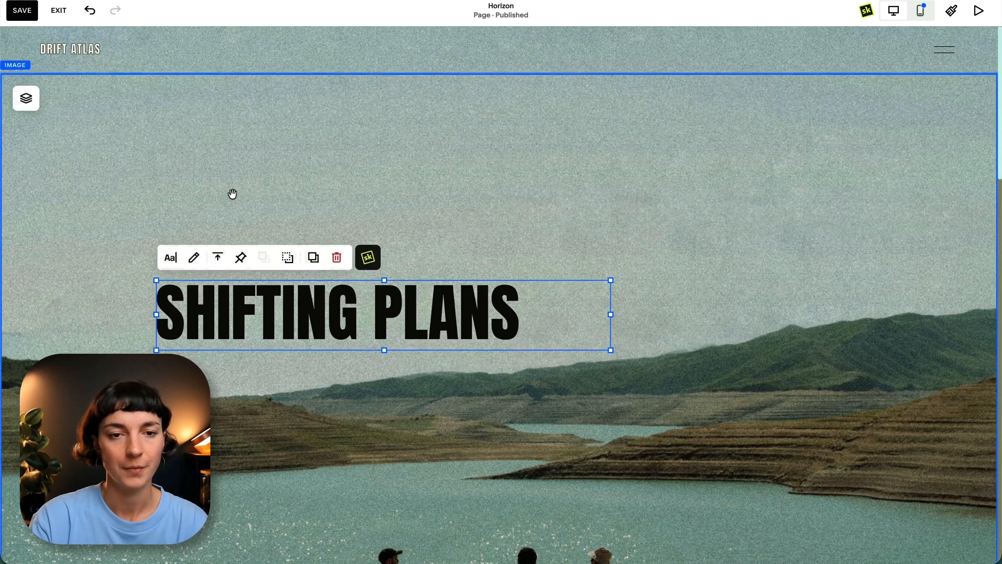
# - Preview how the "Shifting Plans" title scrolls against the layered lake images
pyautogui.click(231, 193)
pyautogui.scroll(-5, 232, 193)
pyautogui.scroll(5, 232, 194)
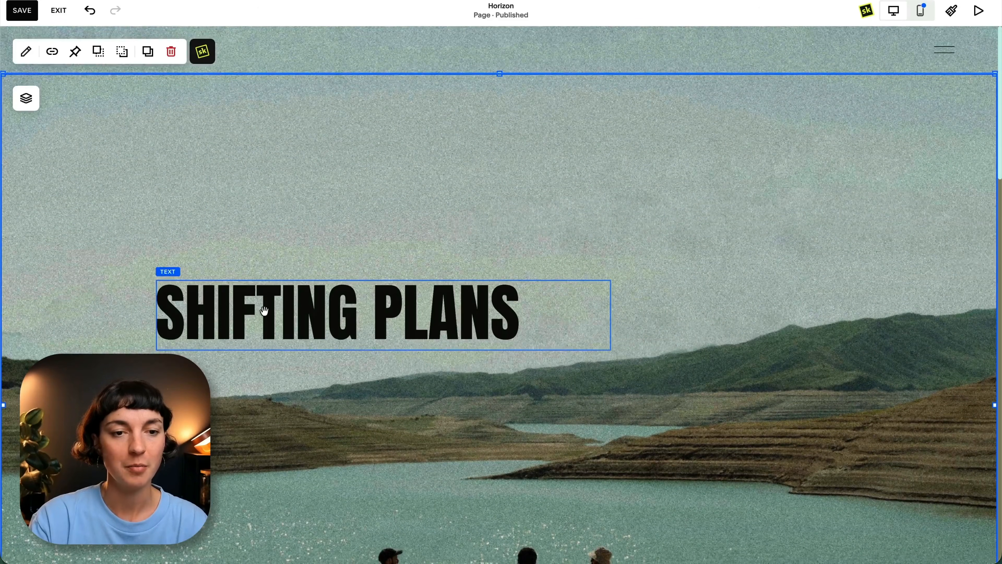
pyautogui.scroll(-1, 280, 412)
pyautogui.scroll(-1, 281, 411)
pyautogui.scroll(1, 281, 412)
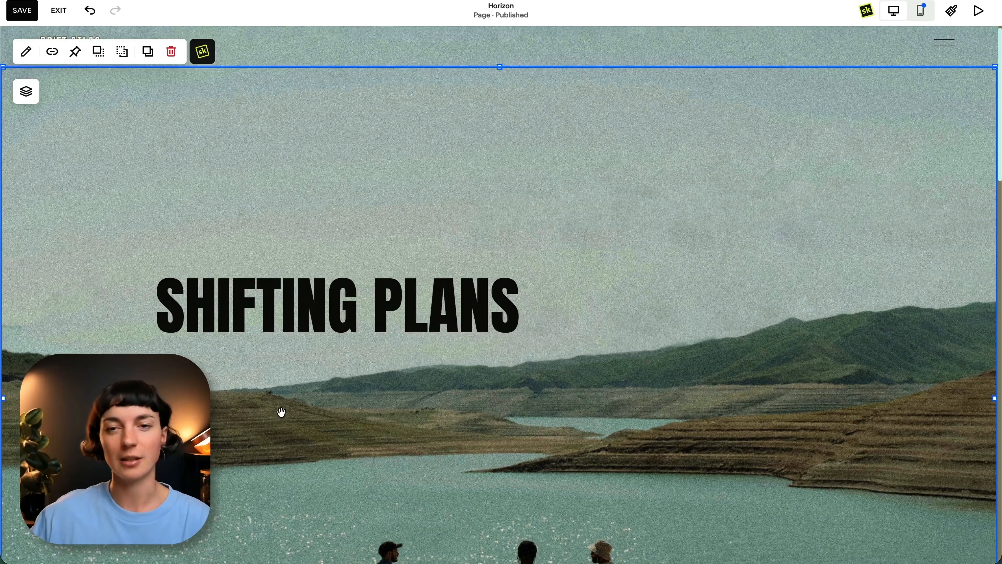
pyautogui.scroll(-4, 281, 412)
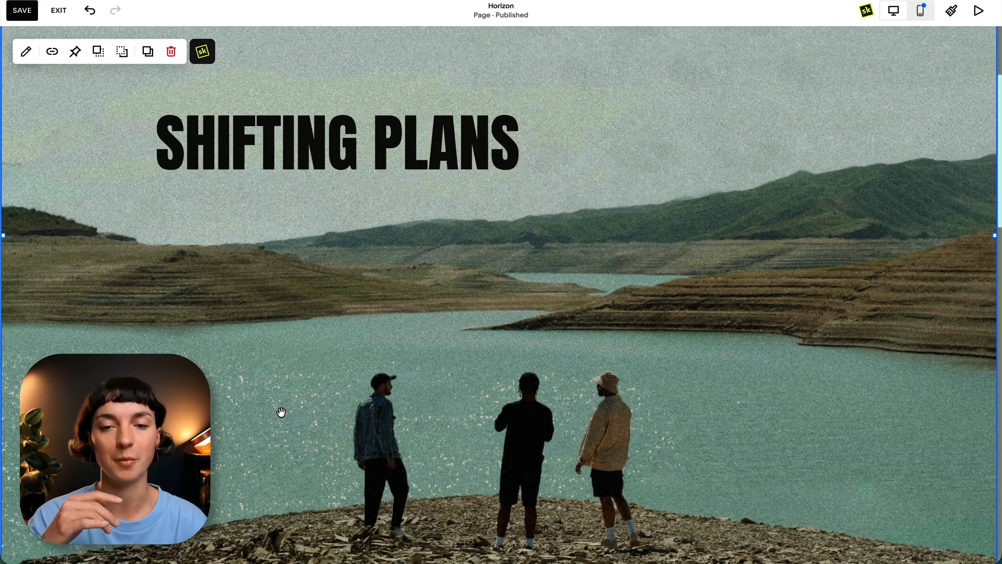
# - Move the "Shifting Plans" title down so it overlaps the hills, and check its place in the layer order
pyautogui.scroll(1, 281, 411)
pyautogui.moveTo(245, 185); pyautogui.dragTo(240, 236)
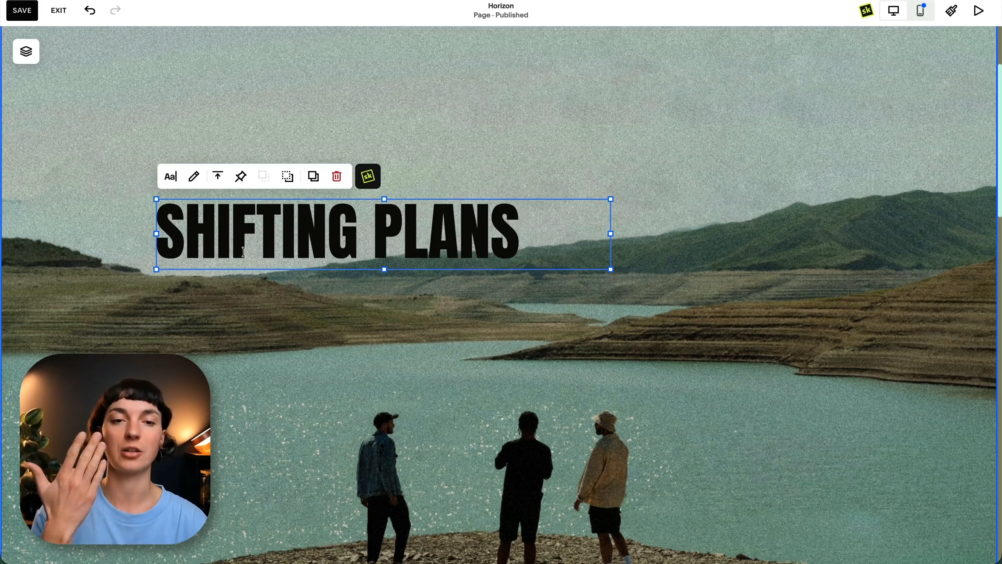
pyautogui.scroll(-2, 244, 251)
pyautogui.scroll(3, 244, 252)
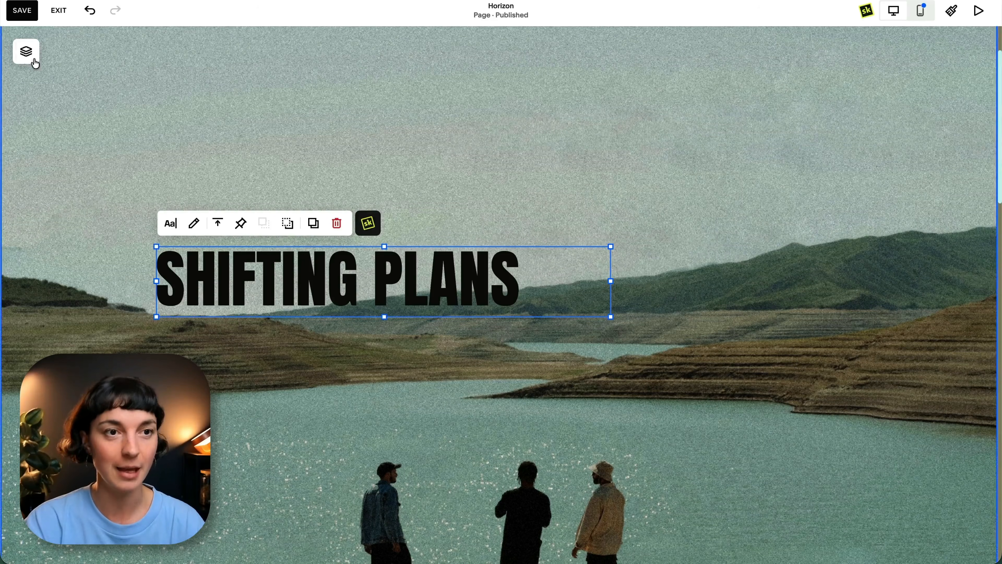
pyautogui.click(27, 53)
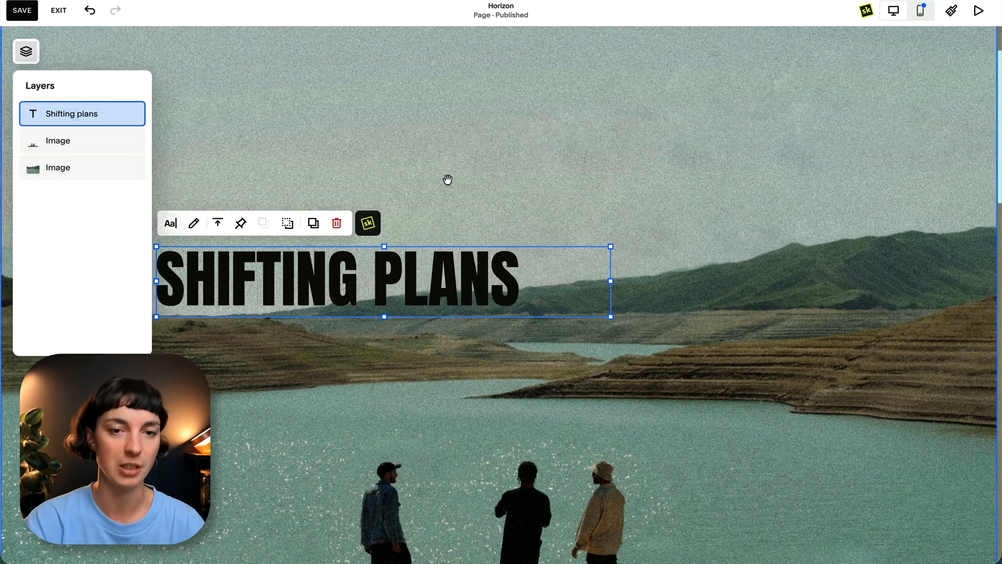
# - Turn on a Custom Timeline in the title's SquareKicker scroll effects and enable Horizontal with Entry 0% and Exit 25%
pyautogui.click(368, 229)
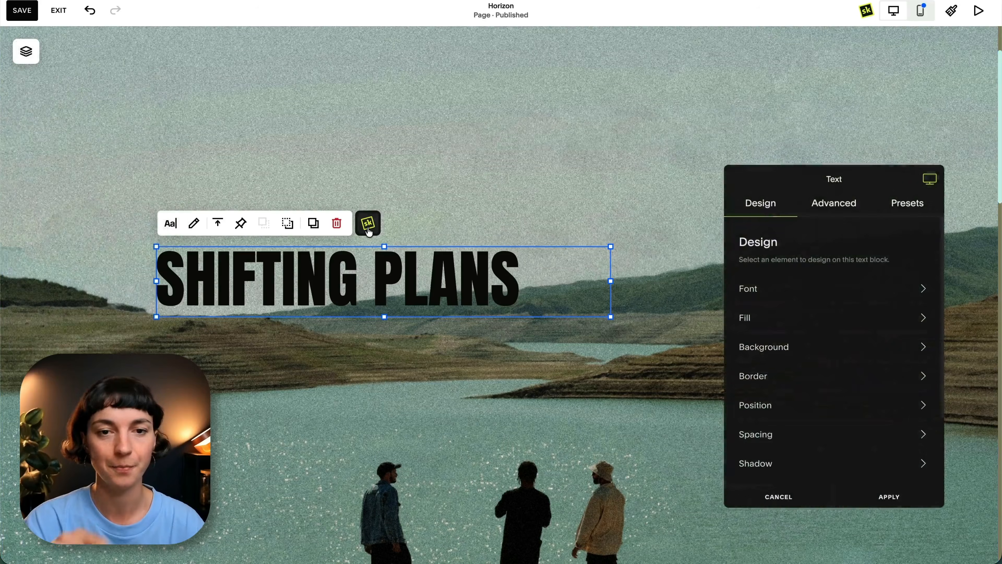
pyautogui.click(833, 204)
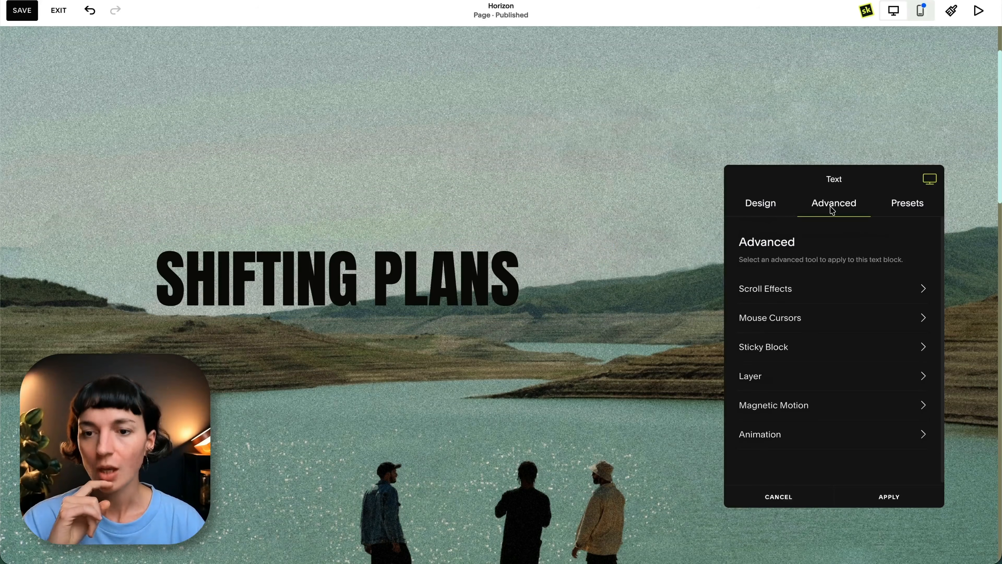
pyautogui.moveTo(788, 185); pyautogui.dragTo(784, 134)
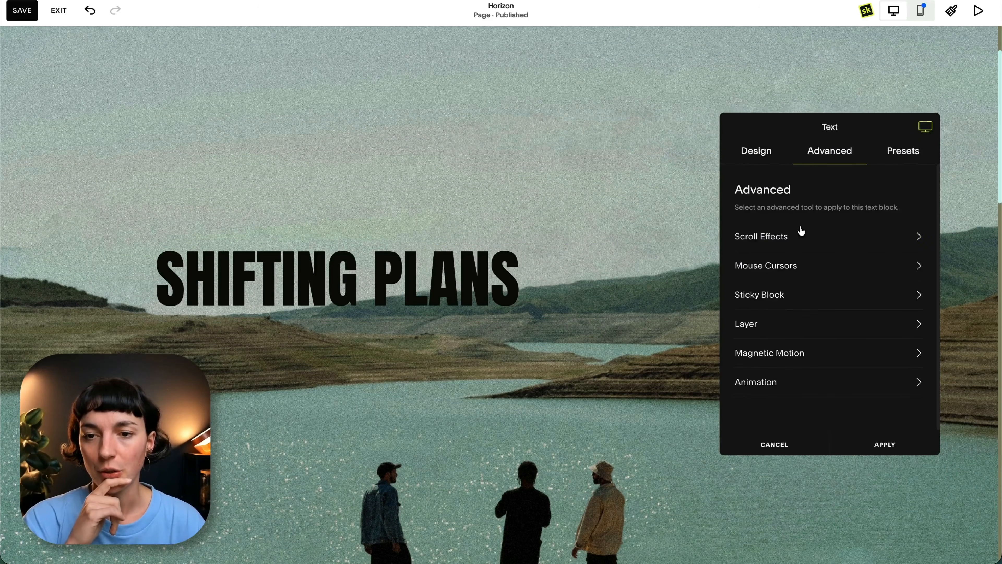
pyautogui.click(825, 243)
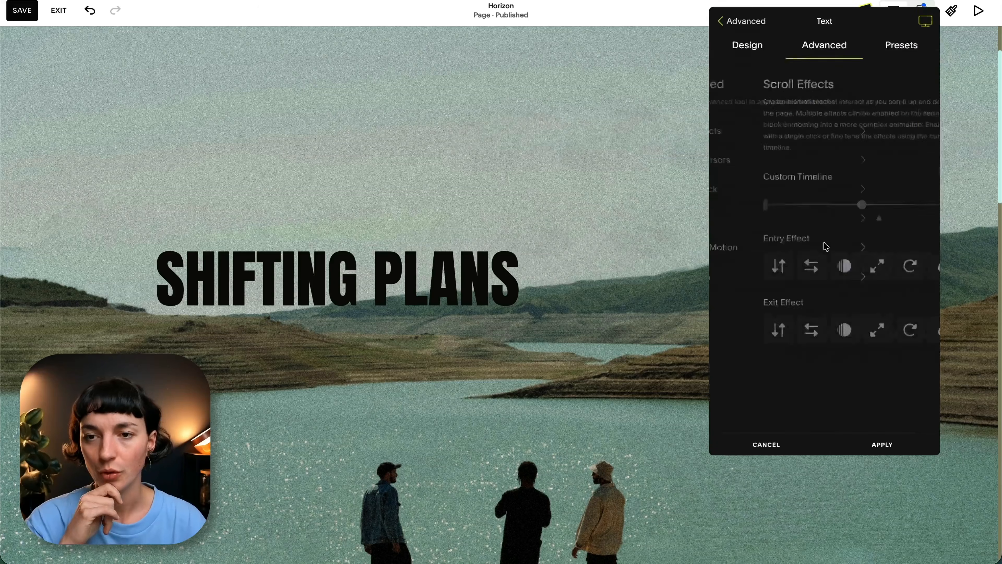
pyautogui.moveTo(856, 20); pyautogui.dragTo(855, 84)
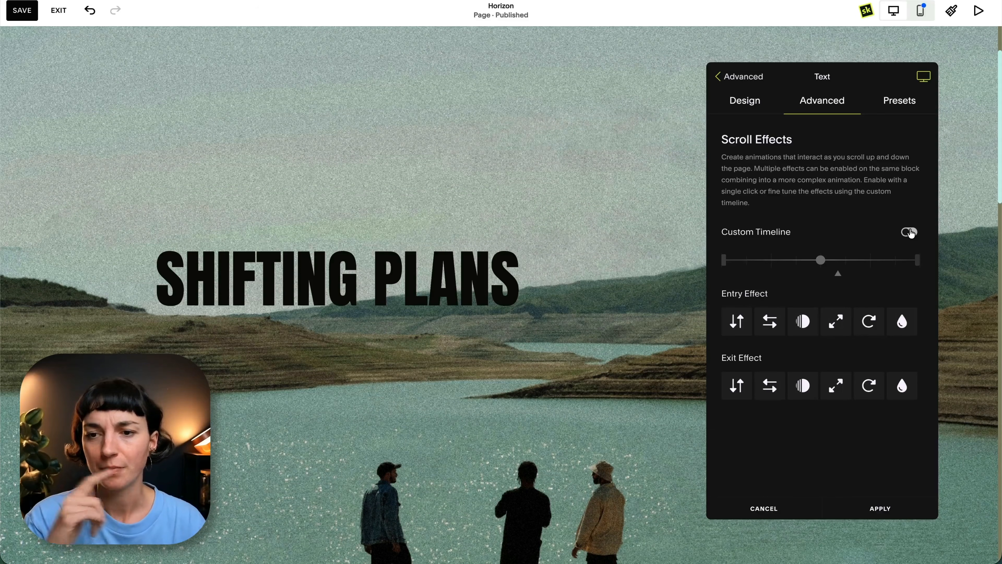
pyautogui.click(909, 232)
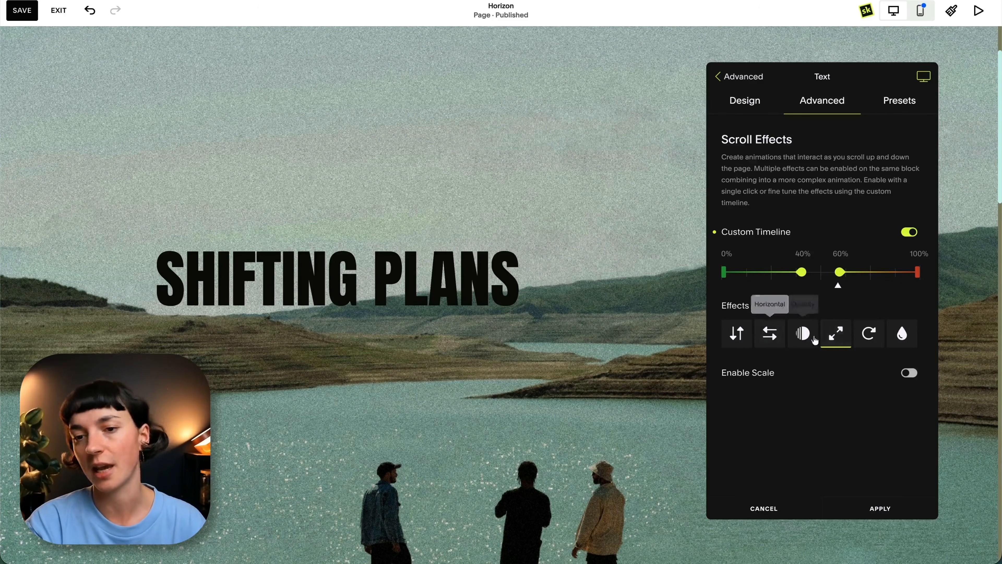
pyautogui.click(769, 334)
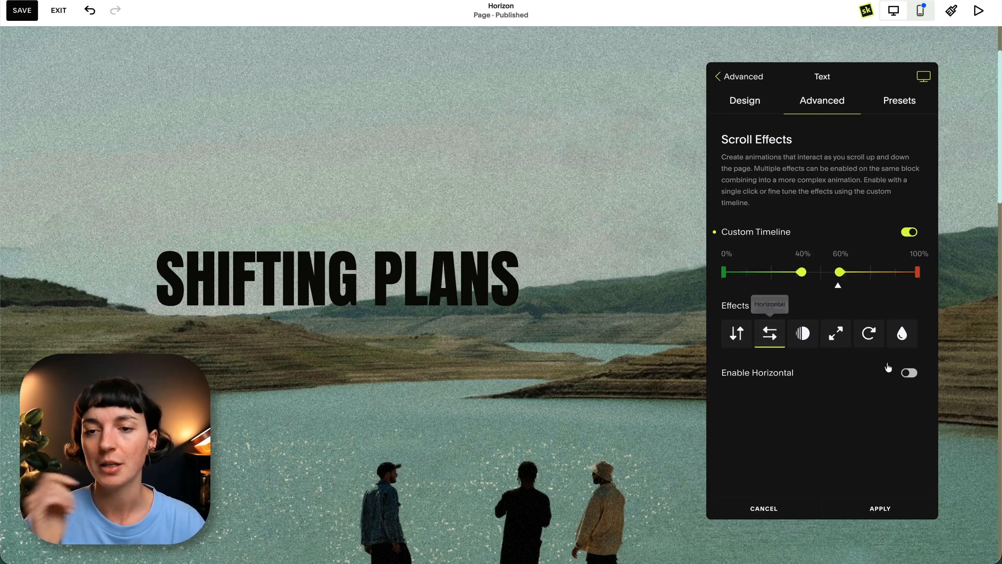
pyautogui.click(909, 373)
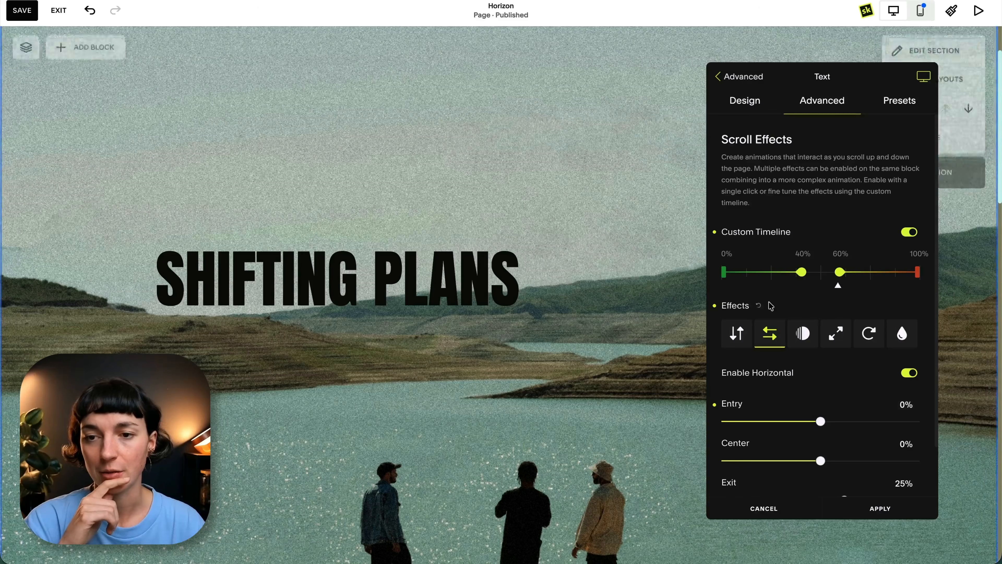
# - Preview the title's horizontal movement against the layered lake images while scrolling the page
pyautogui.scroll(-1, 517, 368)
pyautogui.scroll(-2, 517, 369)
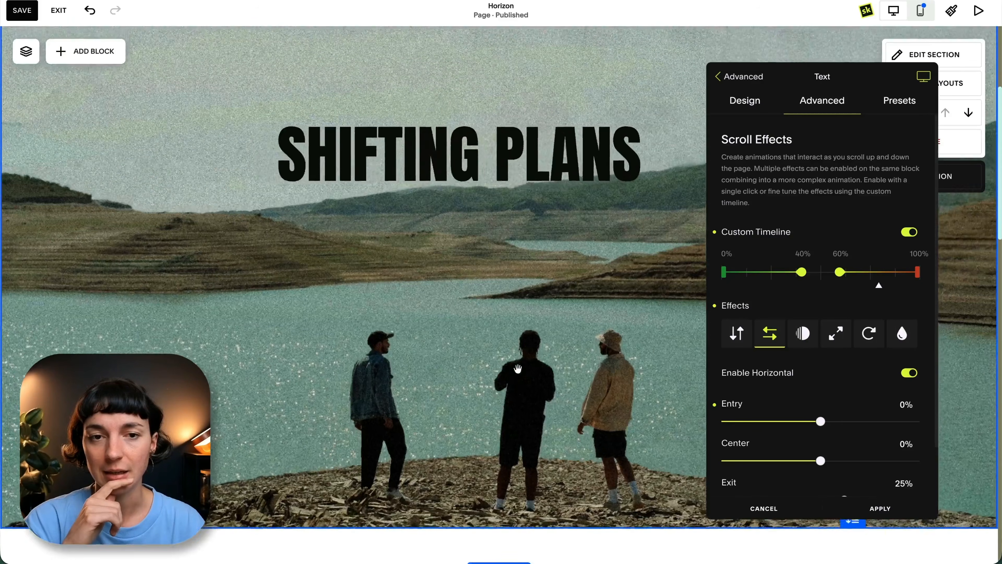
pyautogui.scroll(3, 519, 369)
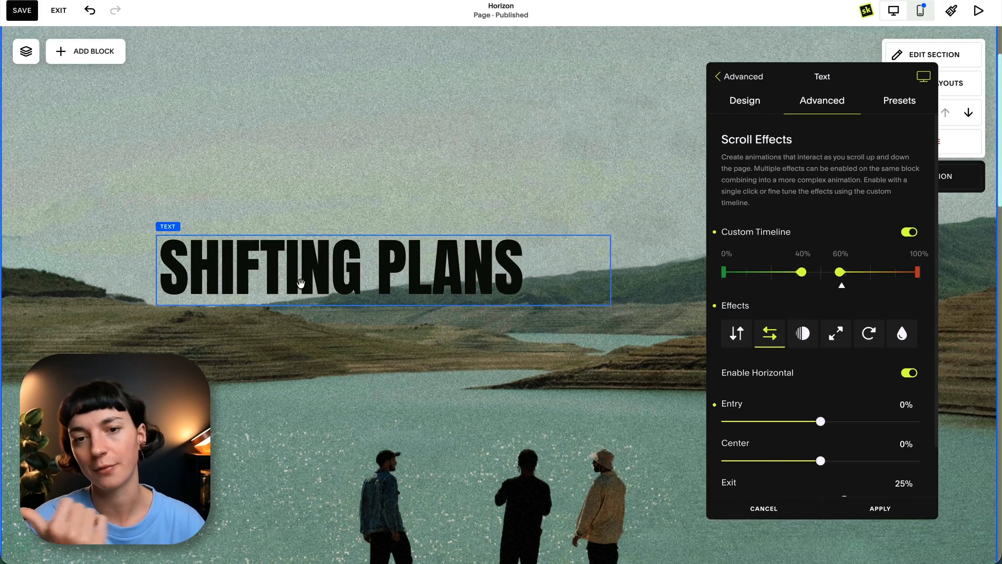
pyautogui.scroll(-5, 301, 283)
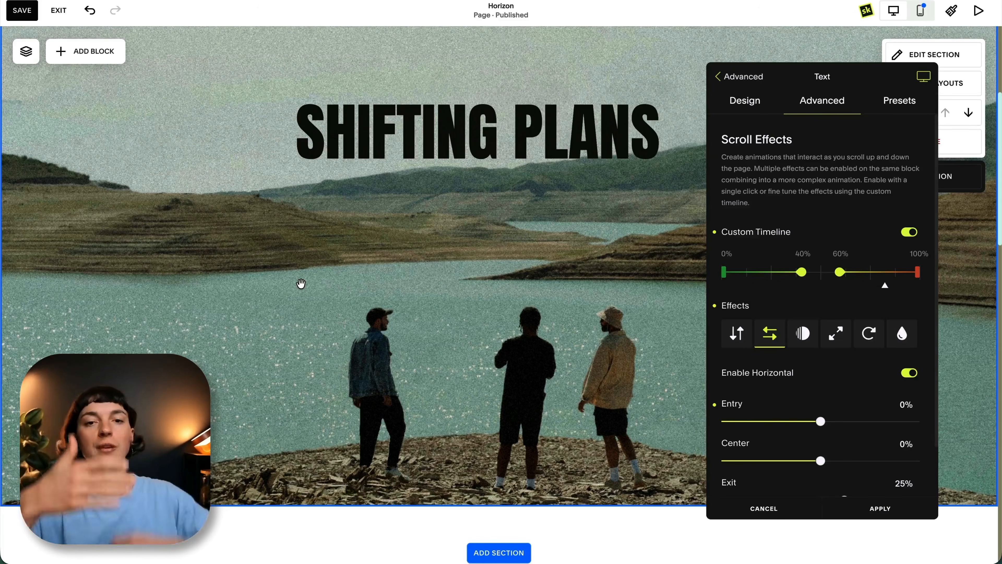
pyautogui.scroll(6, 427, 287)
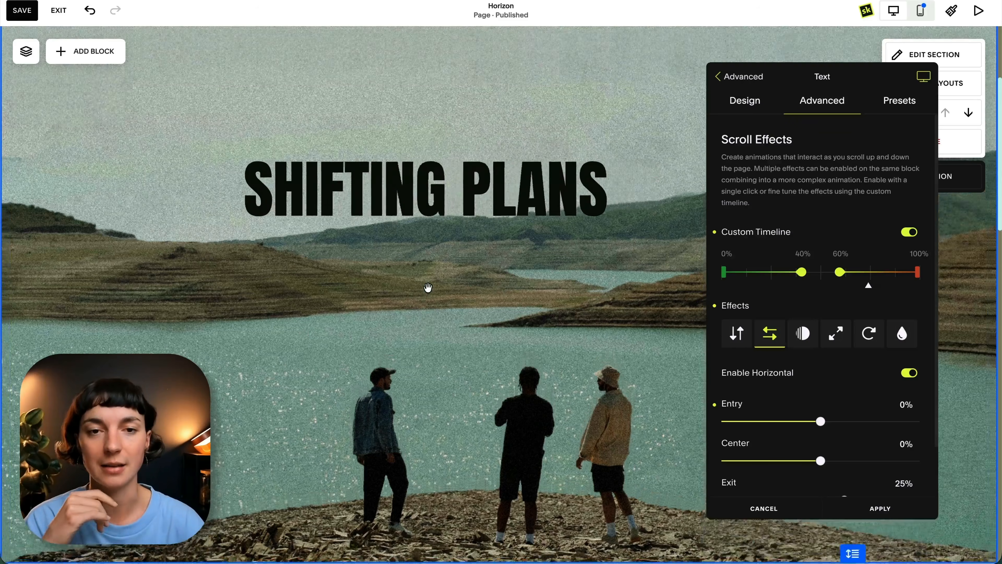
pyautogui.scroll(-3, 603, 307)
pyautogui.scroll(-2, 603, 306)
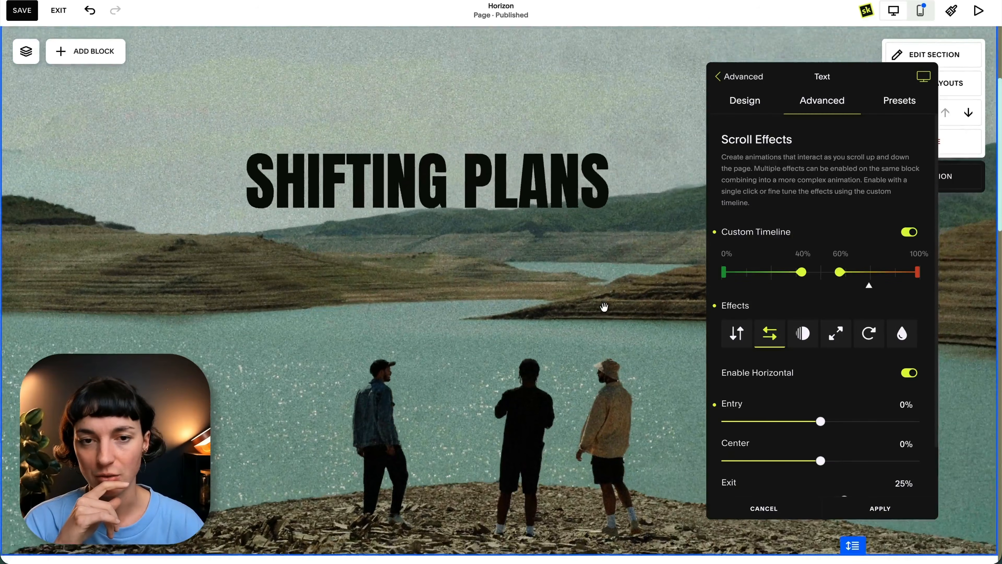
pyautogui.scroll(3, 604, 307)
pyautogui.scroll(-2, 604, 307)
pyautogui.scroll(3, 603, 306)
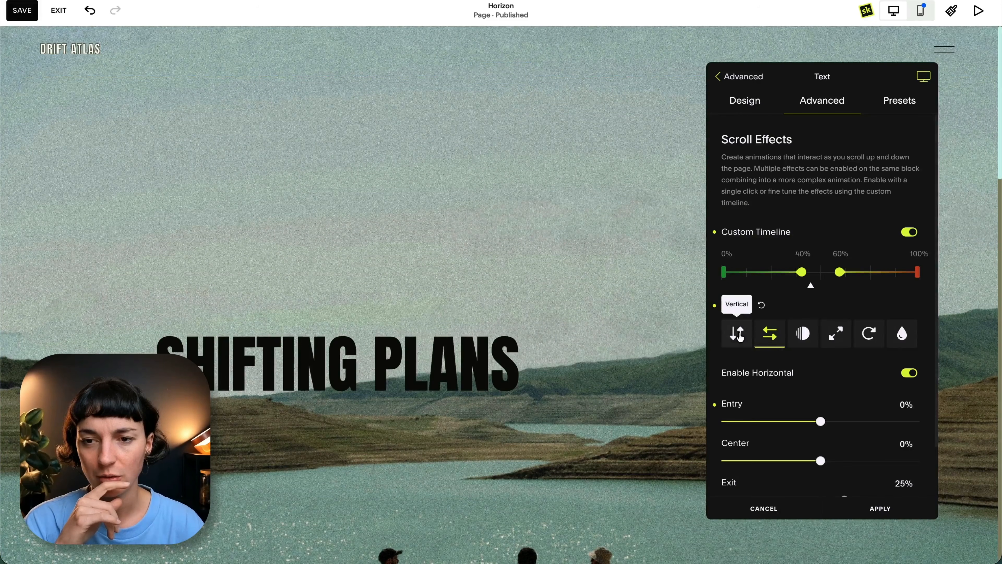
# - Enable the Vertical scroll effect on the title with Entry at 0% and preview its movement
pyautogui.click(738, 336)
pyautogui.click(909, 372)
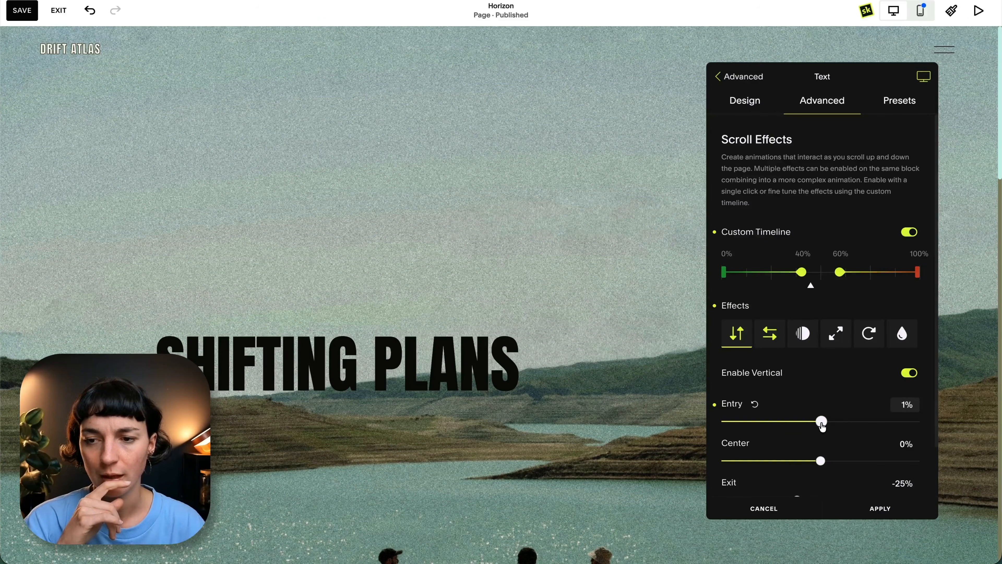
pyautogui.scroll(-4, 601, 377)
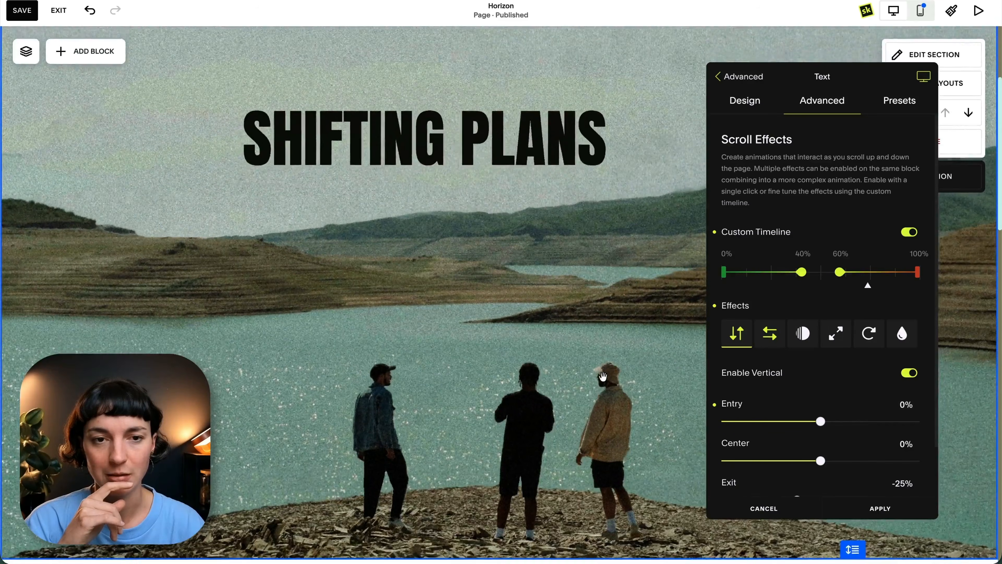
pyautogui.scroll(-2, 813, 442)
# - Adjust the title's Vertical Exit to 21%, previewing how it travels down towards the hills
pyautogui.moveTo(795, 443); pyautogui.dragTo(829, 445)
pyautogui.scroll(3, 526, 328)
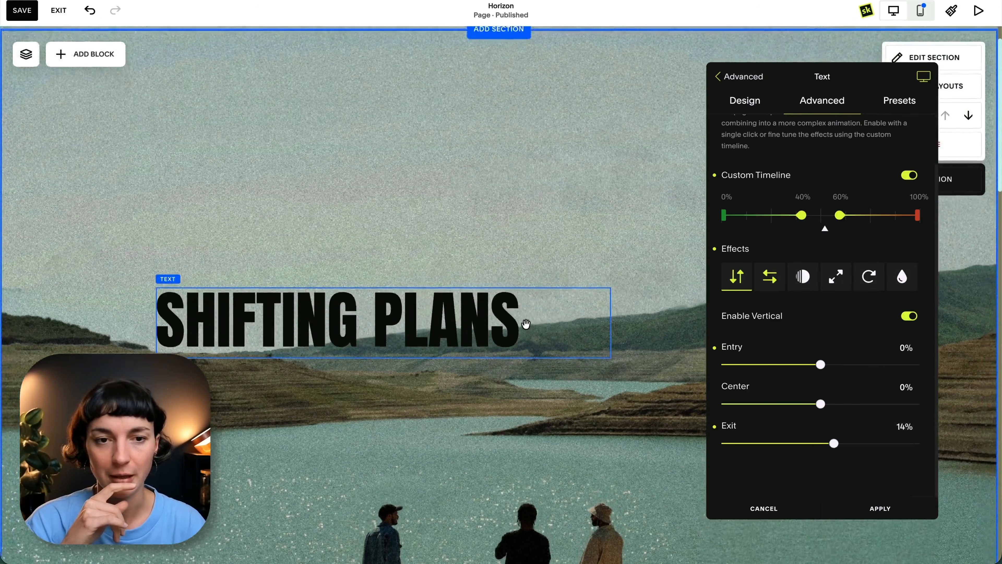
pyautogui.scroll(-2, 526, 326)
pyautogui.scroll(-2, 526, 323)
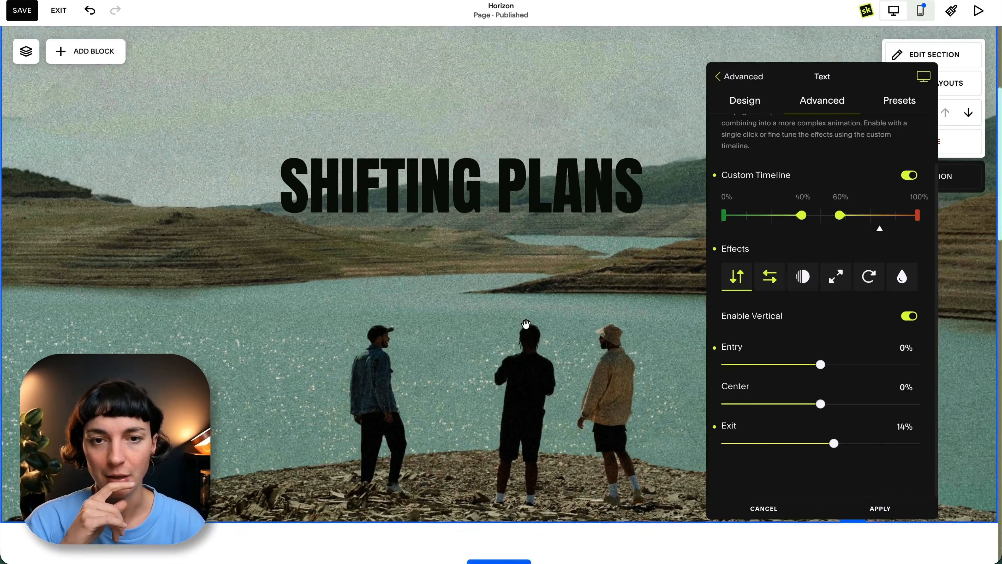
pyautogui.scroll(2, 526, 323)
pyautogui.scroll(-2, 526, 324)
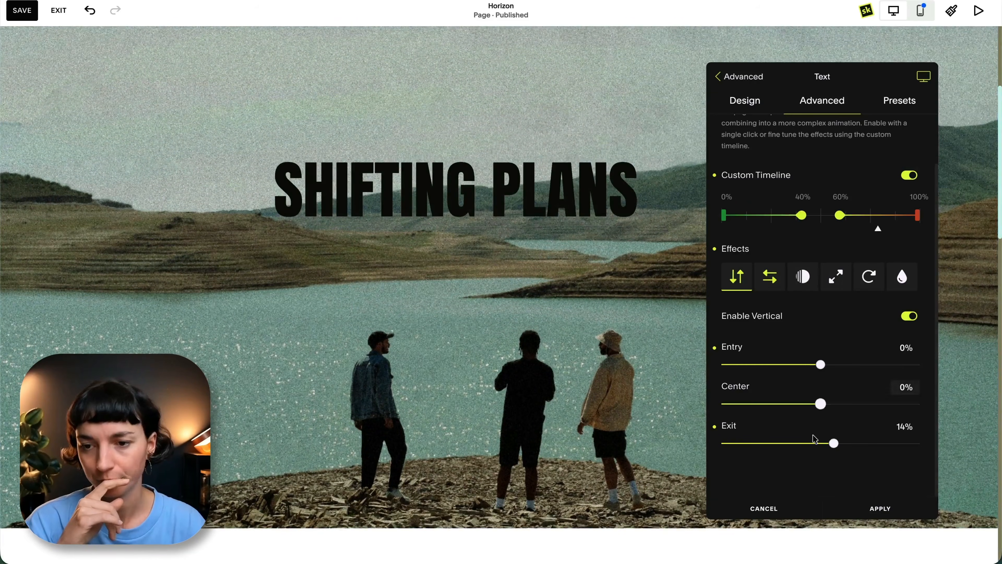
pyautogui.moveTo(834, 444); pyautogui.dragTo(840, 446)
pyautogui.scroll(3, 475, 334)
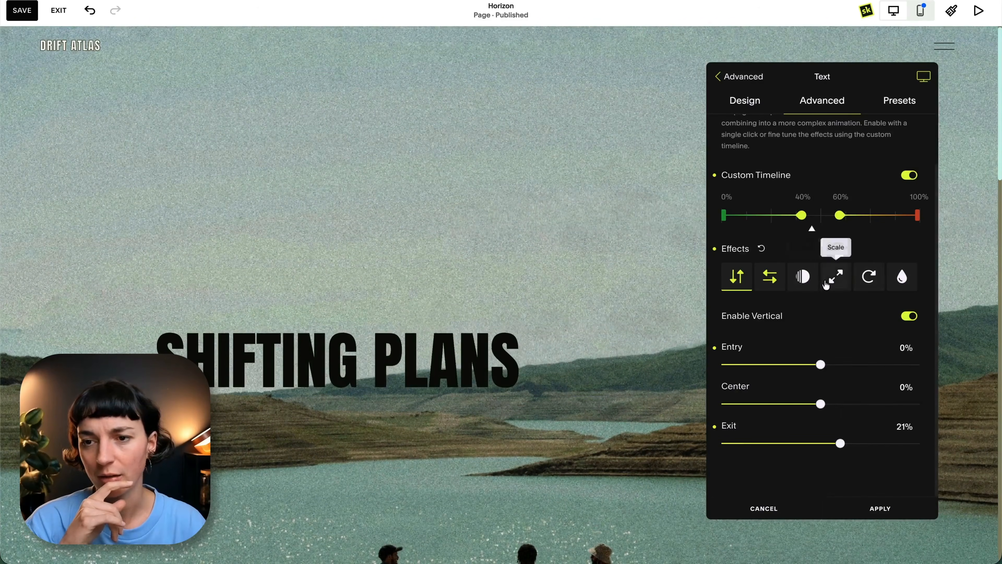
# - Enable the Scale effect on the title with Entry 100% and Exit 150%, preview it, and apply the scroll effects
pyautogui.click(835, 277)
pyautogui.click(907, 372)
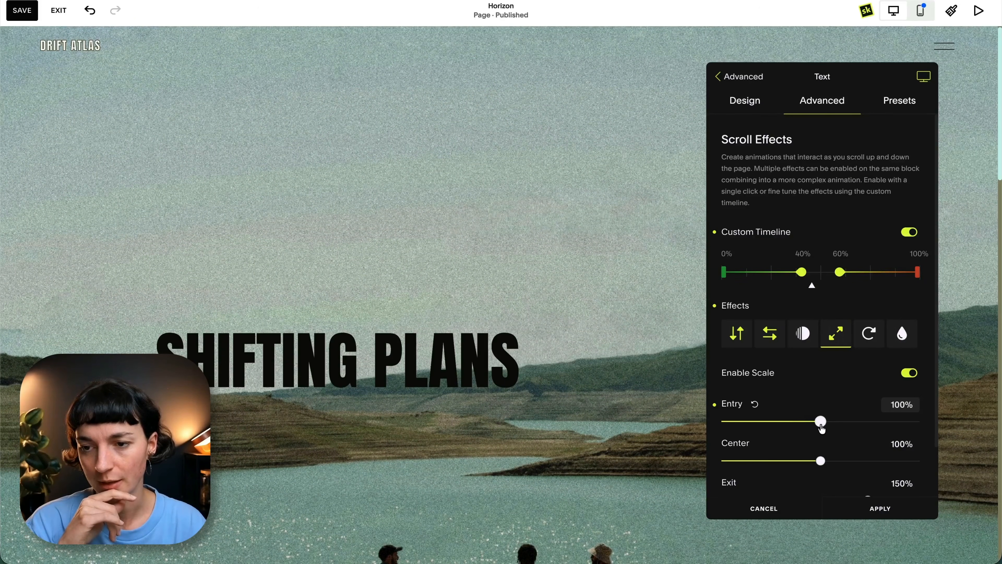
pyautogui.scroll(-5, 565, 384)
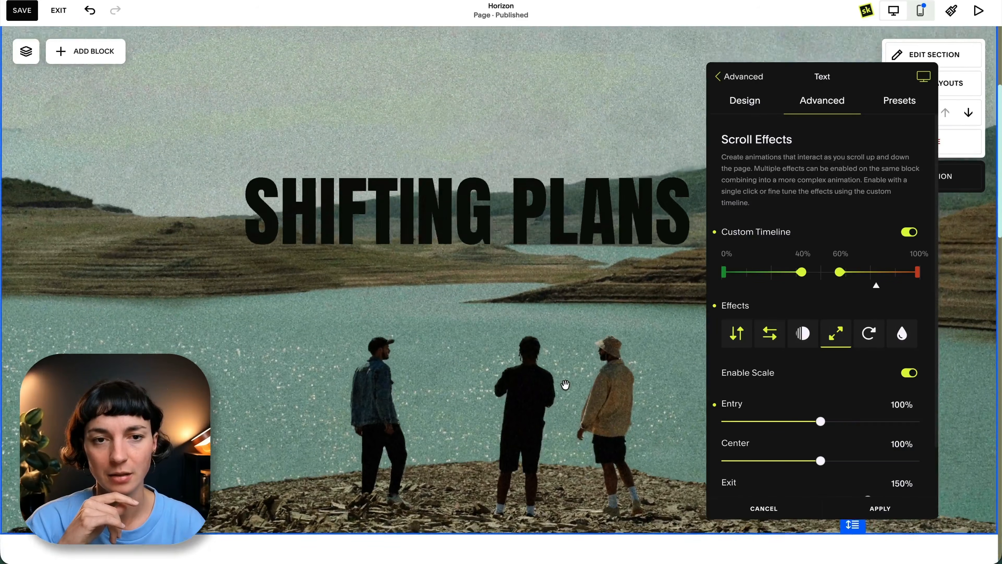
pyautogui.scroll(3, 565, 384)
pyautogui.scroll(-3, 565, 384)
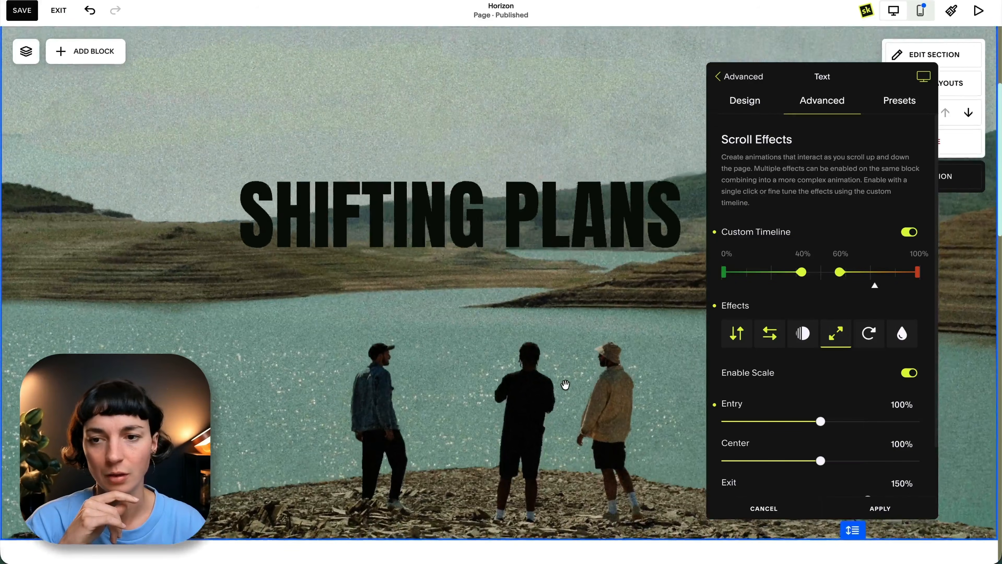
pyautogui.scroll(3, 565, 384)
pyautogui.click(880, 508)
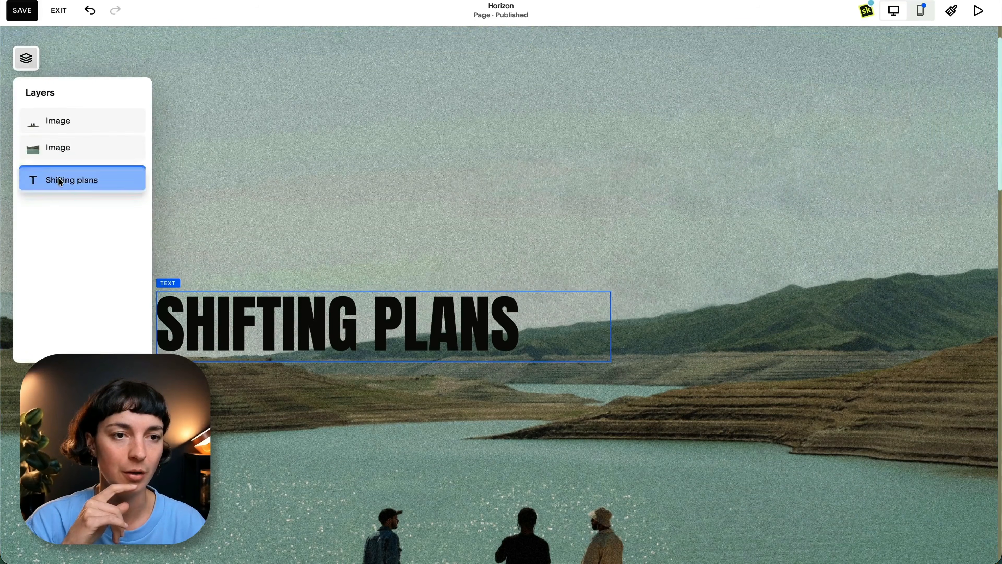
# - Place the "Shifting plans" layer beneath both images and preview the title moving behind the hills on scroll
pyautogui.click(276, 212)
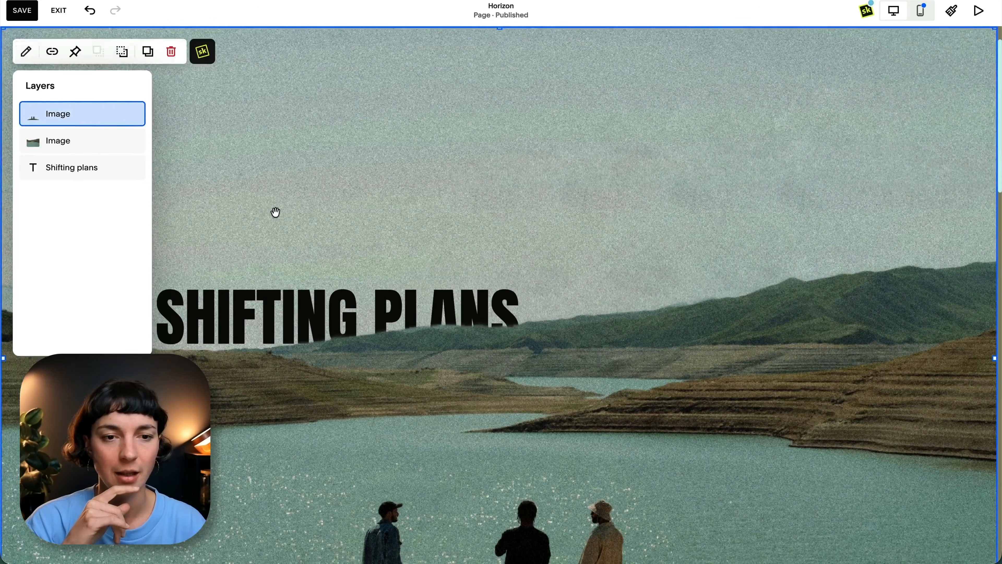
pyautogui.scroll(-5, 257, 435)
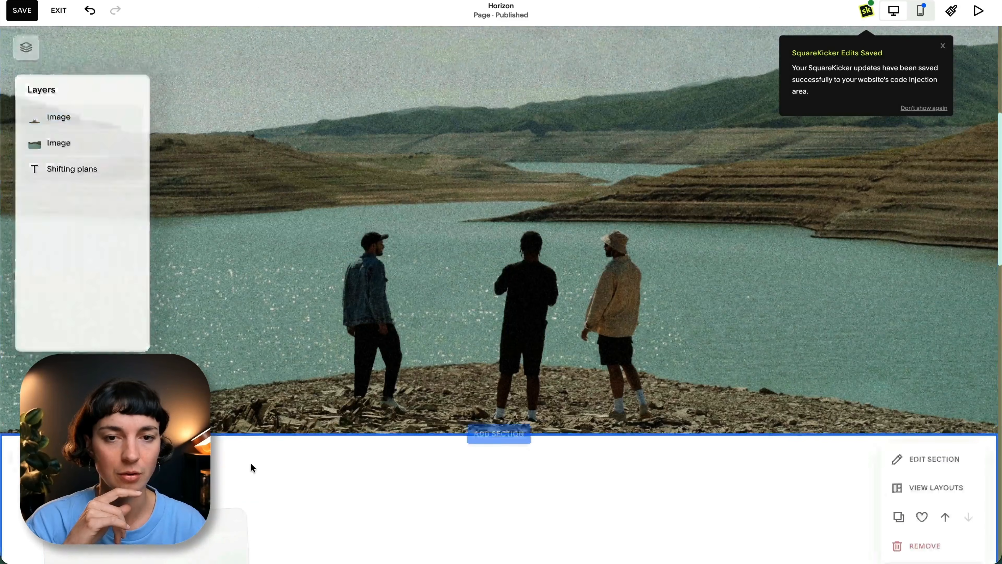
pyautogui.scroll(5, 251, 467)
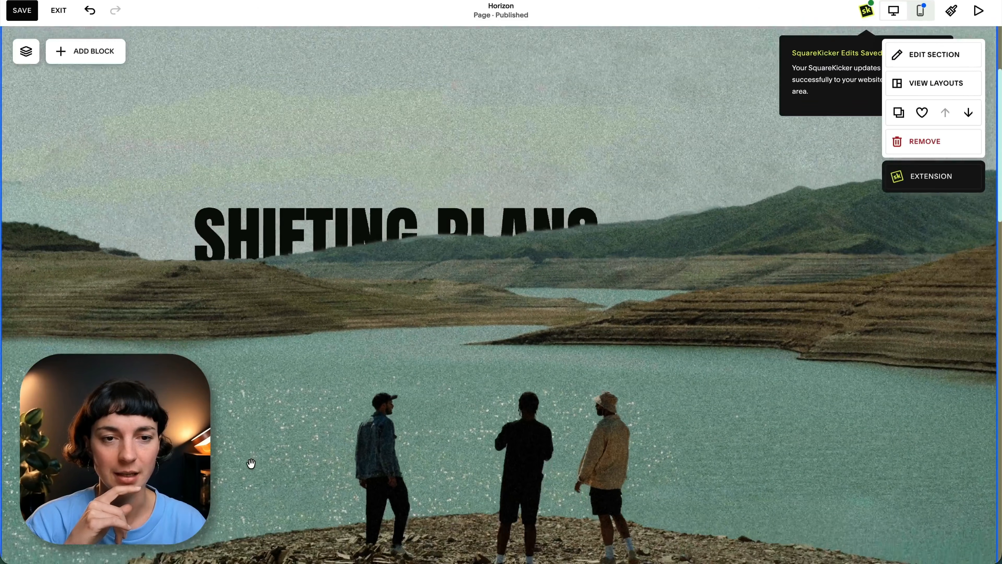
pyautogui.scroll(-5, 251, 462)
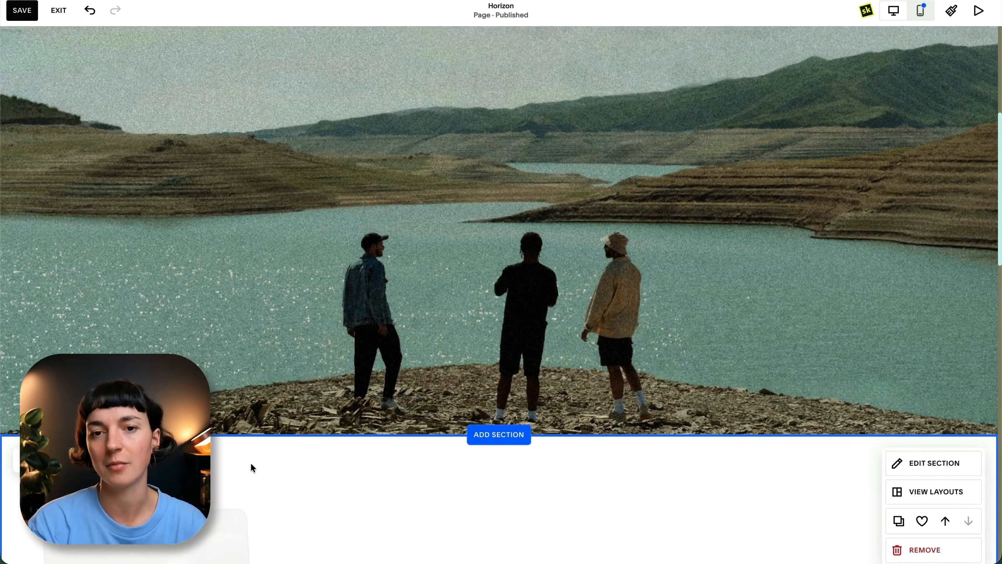
pyautogui.scroll(5, 251, 462)
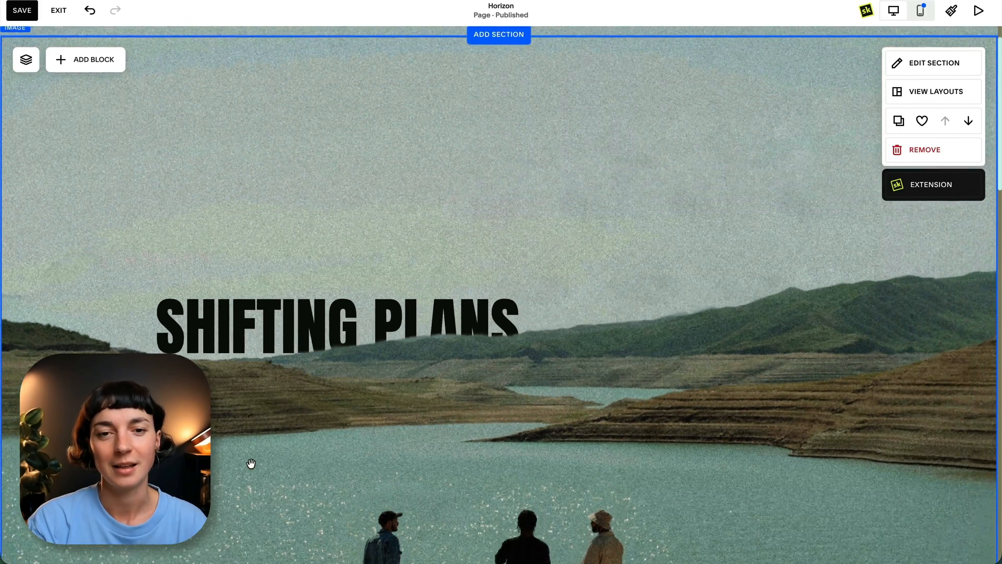